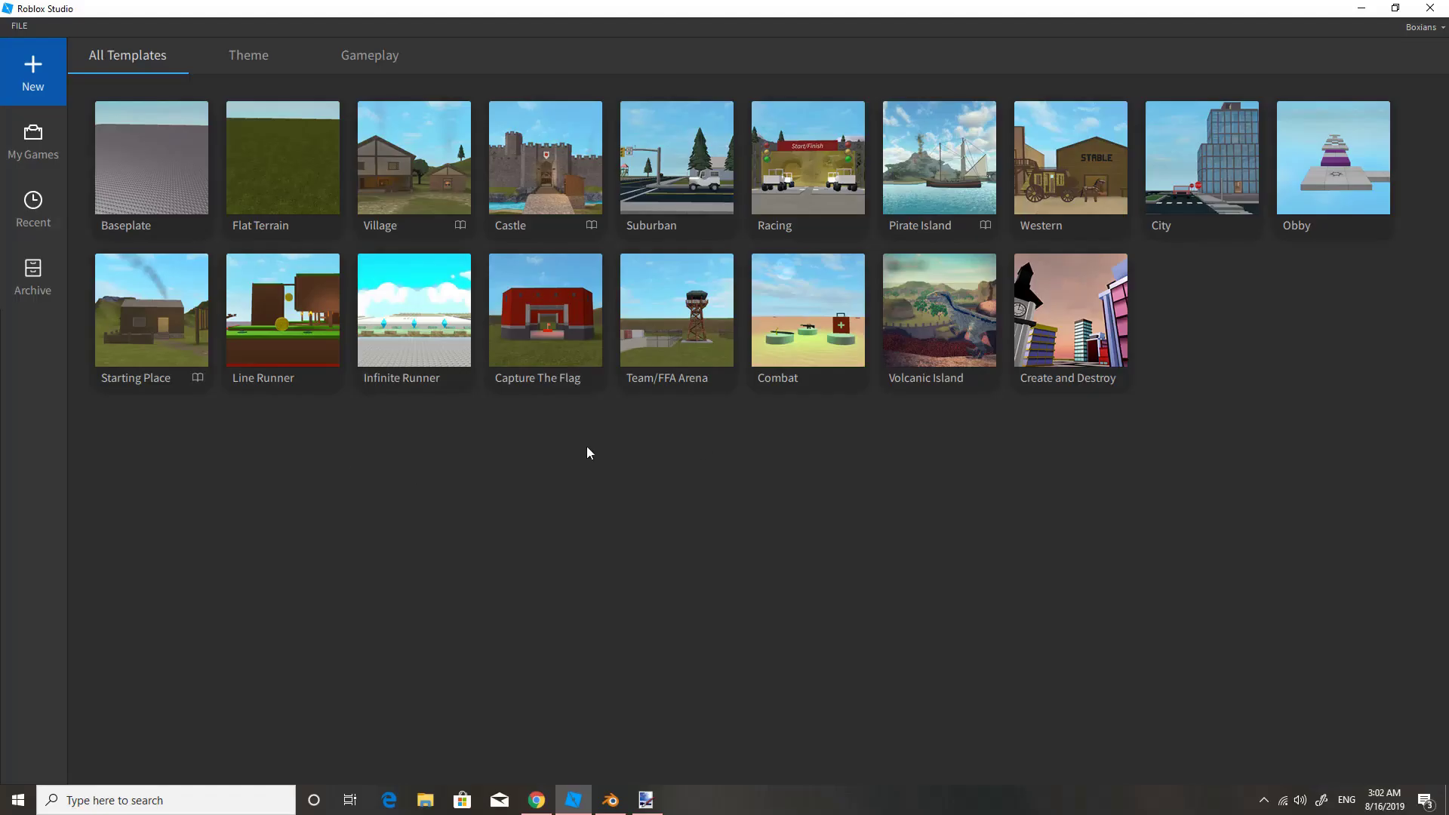
# Step: Open a new place from the Baseplate template
pyautogui.click(151, 212)
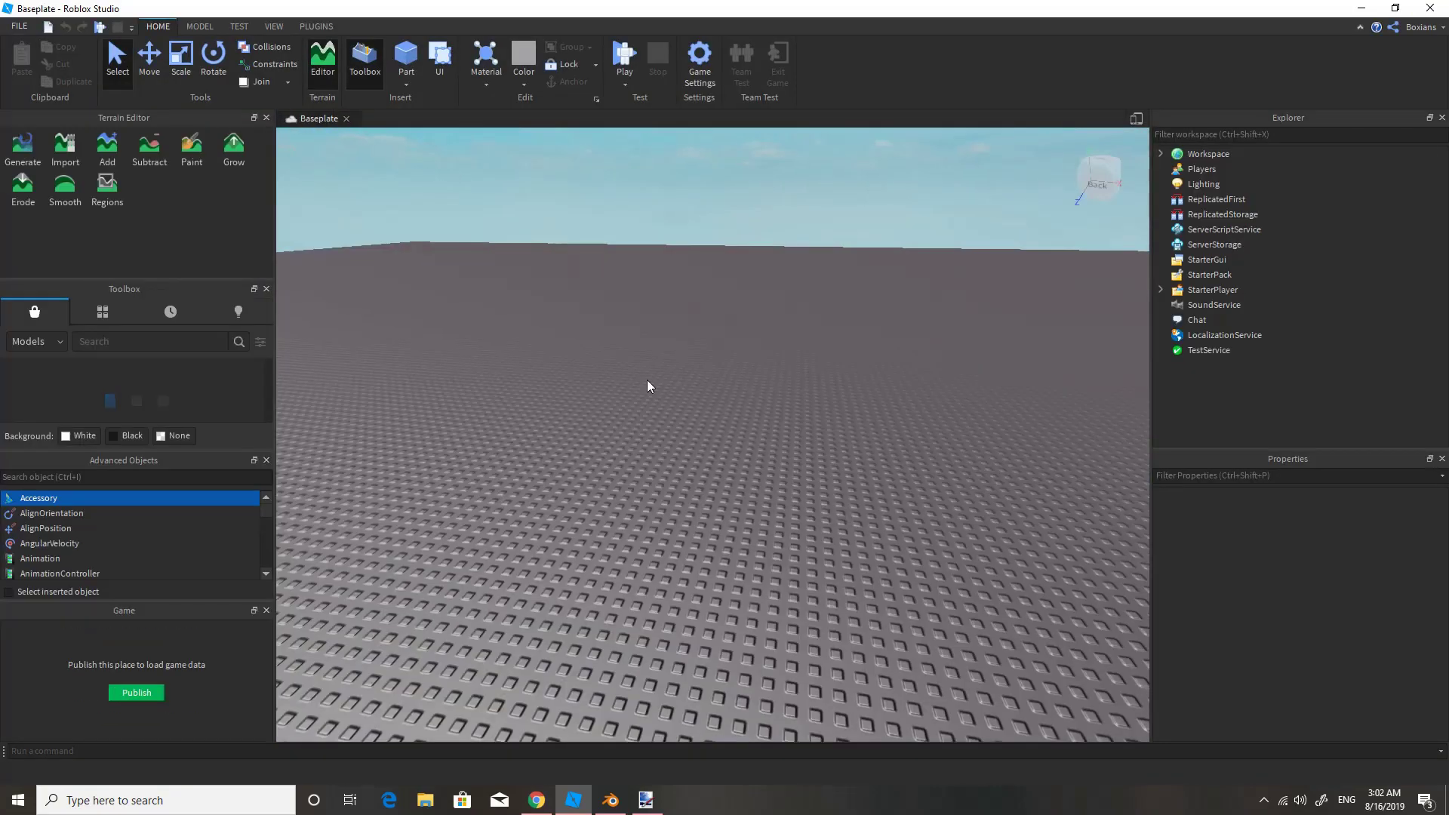
# Step: Enter your username in the Load Character plugin and spawn the avatar as an R15 rig
pyautogui.moveTo(674, 421); pyautogui.dragTo(674, 421, button='right')
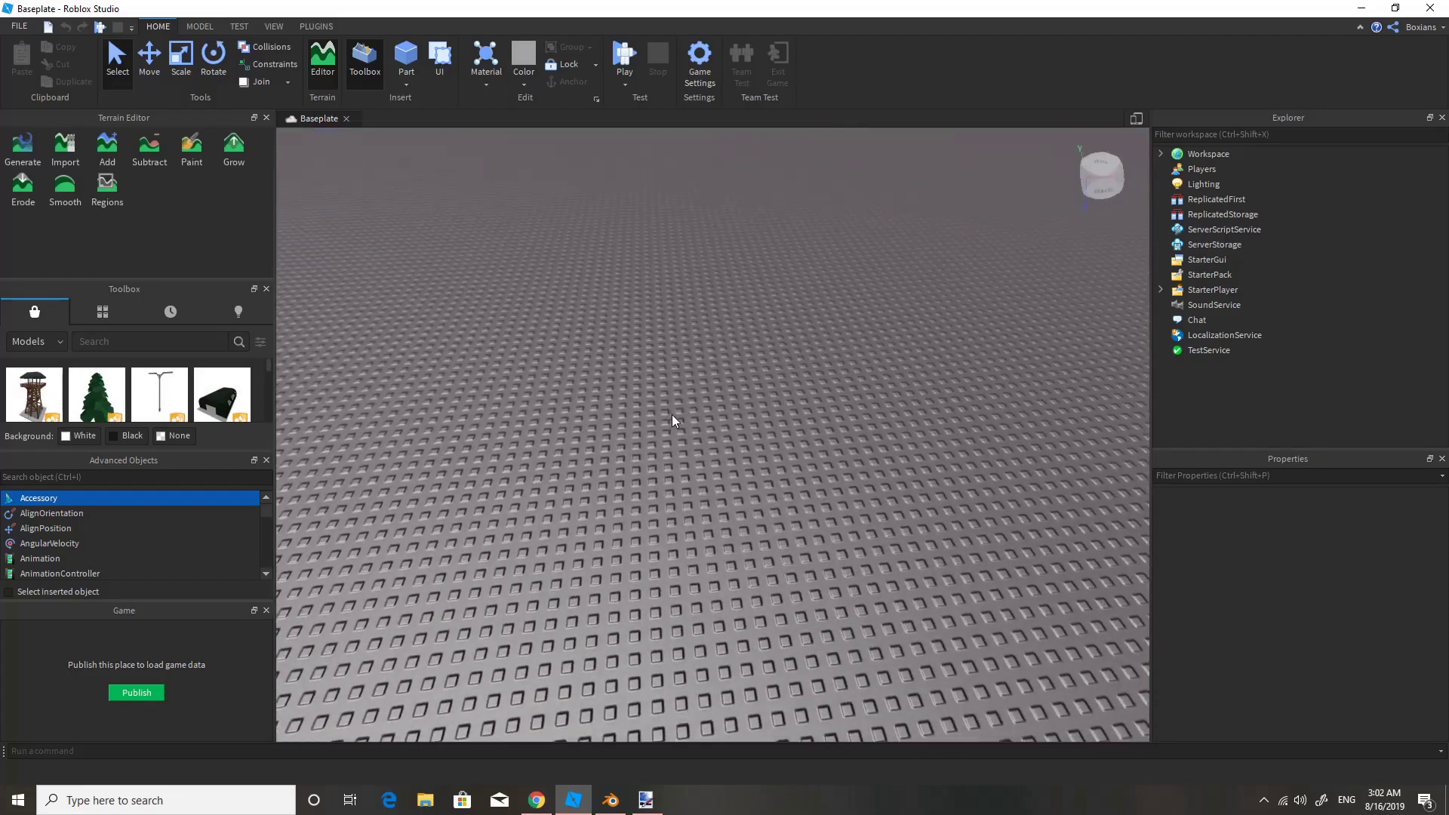
pyautogui.click(316, 26)
pyautogui.click(411, 60)
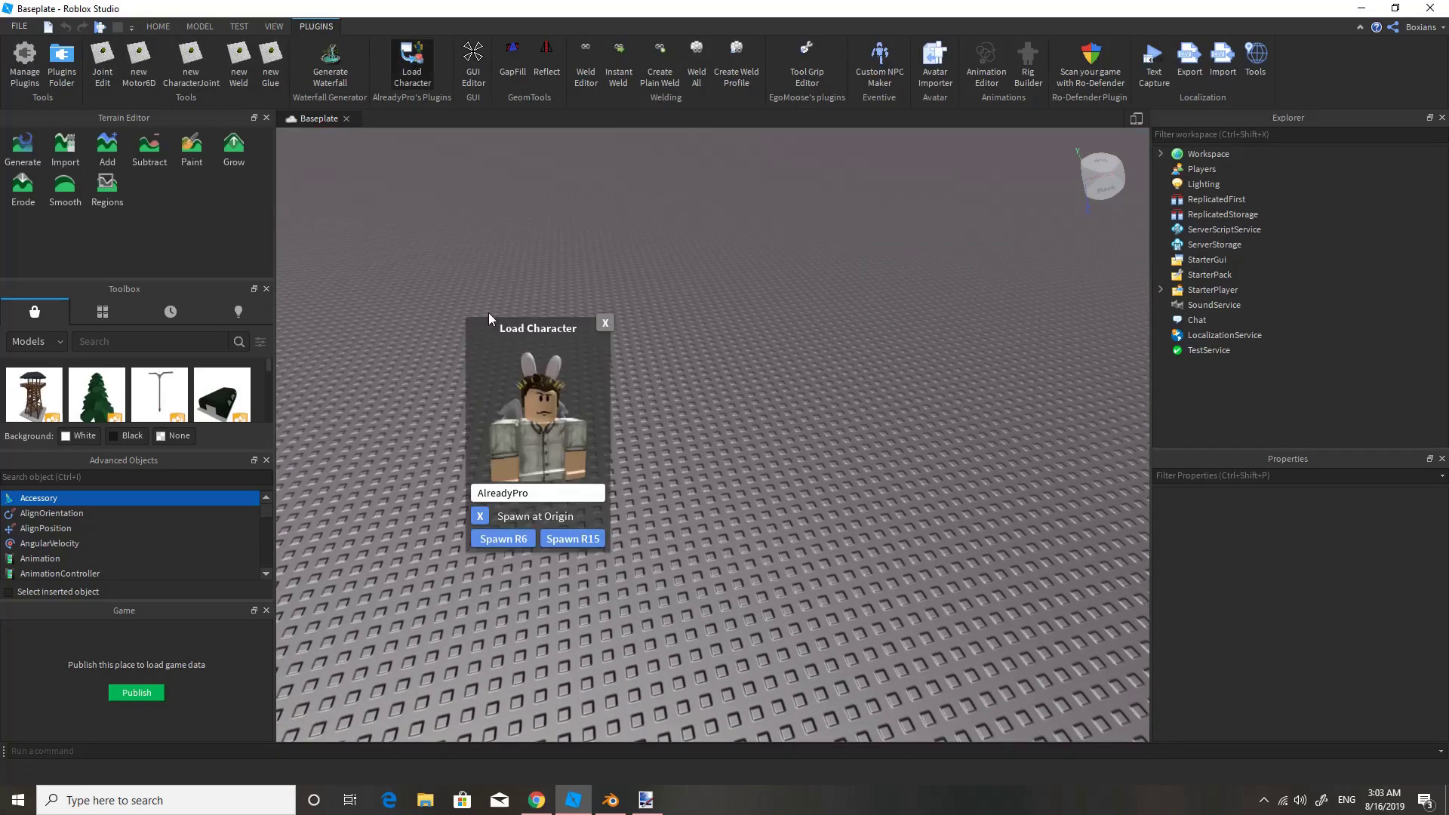
pyautogui.press('BackSpace')
pyautogui.press('BackSpace')
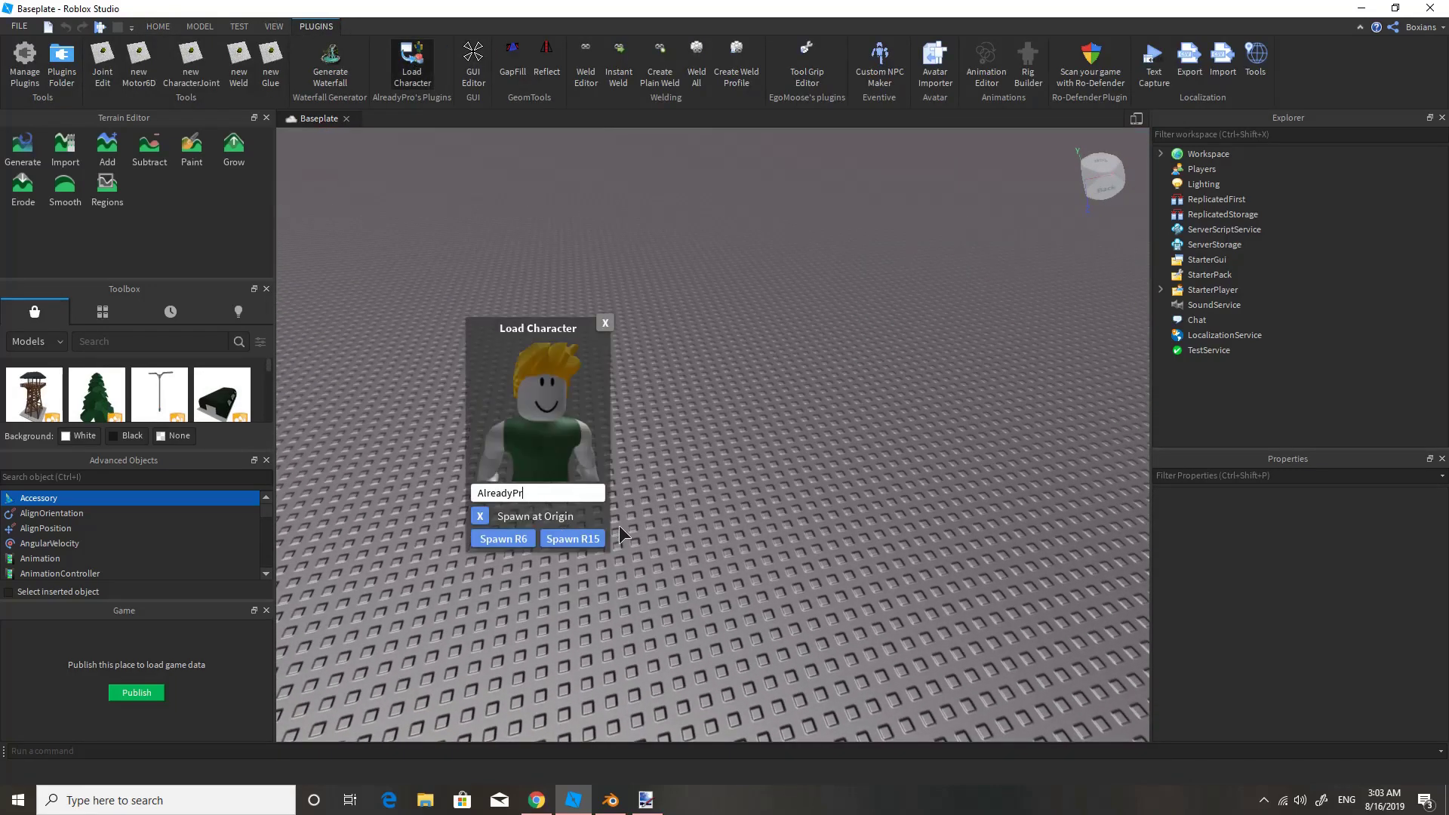
pyautogui.press('BackSpace')
pyautogui.press('BackSpace')
pyautogui.press('BackSpace')
pyautogui.write('xians')
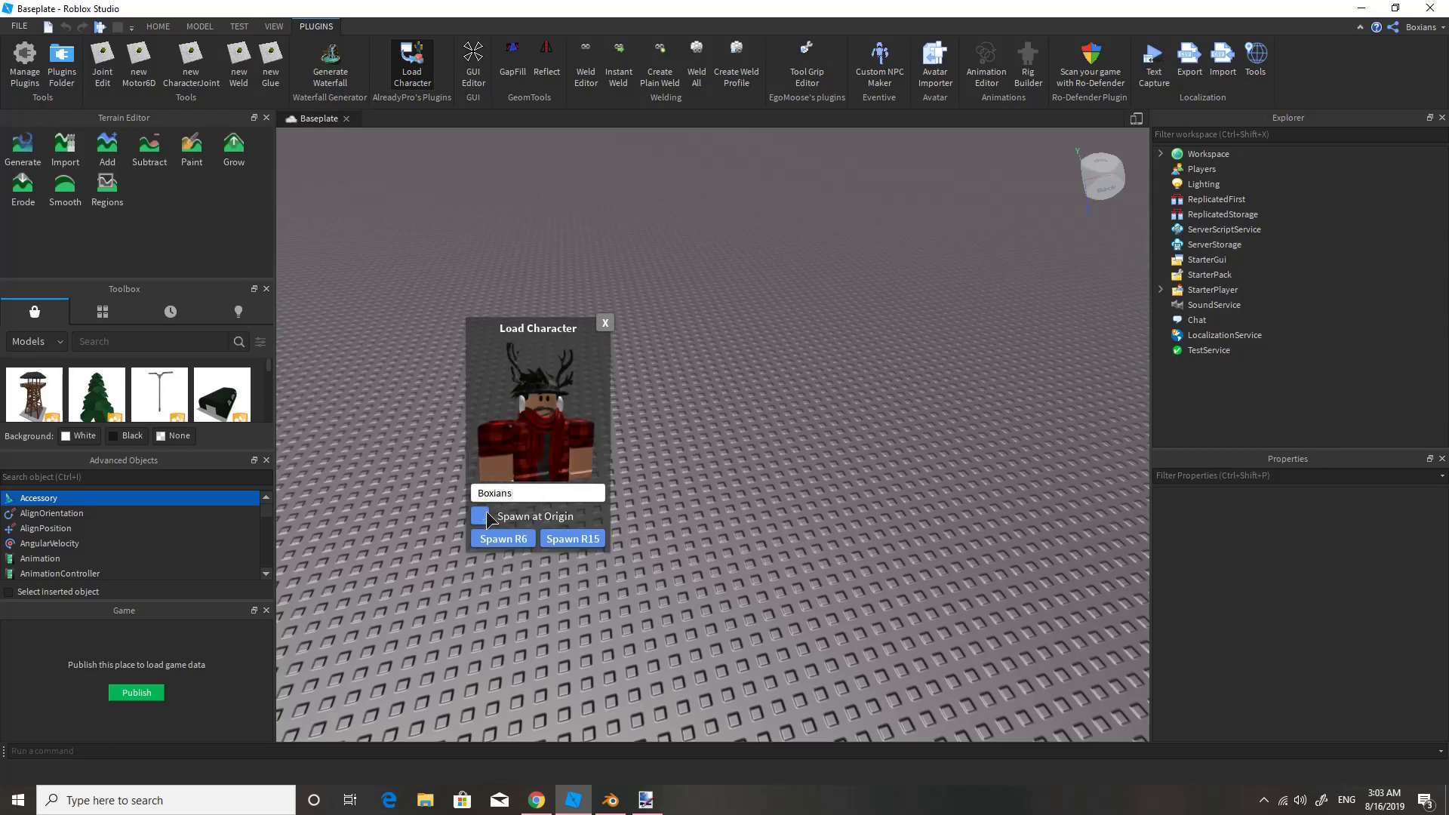
pyautogui.click(586, 539)
# Step: Frame the avatar from the front and move it slightly up off the baseplate
pyautogui.press('f')
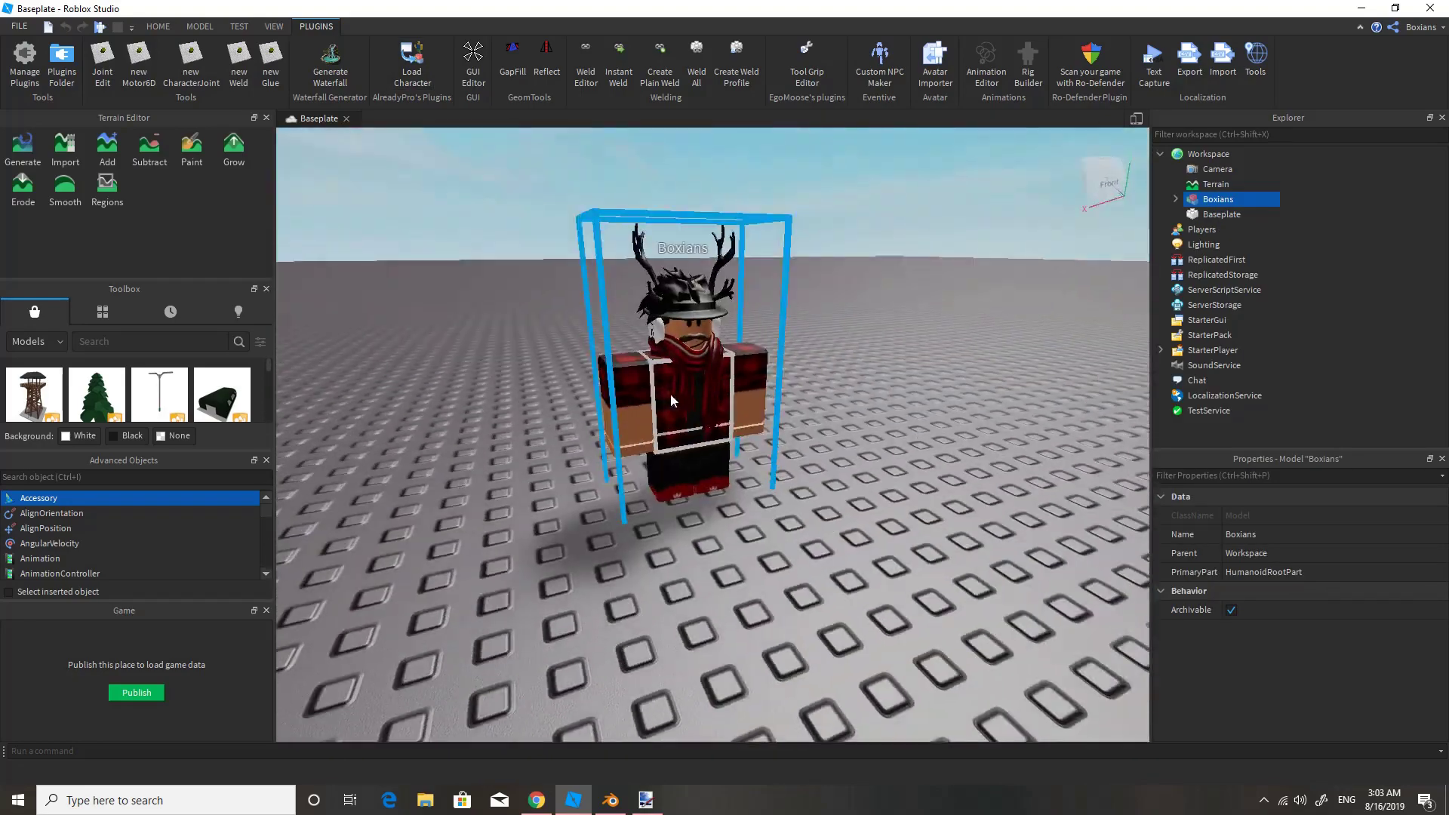
pyautogui.moveTo(670, 393); pyautogui.dragTo(308, 106, button='right')
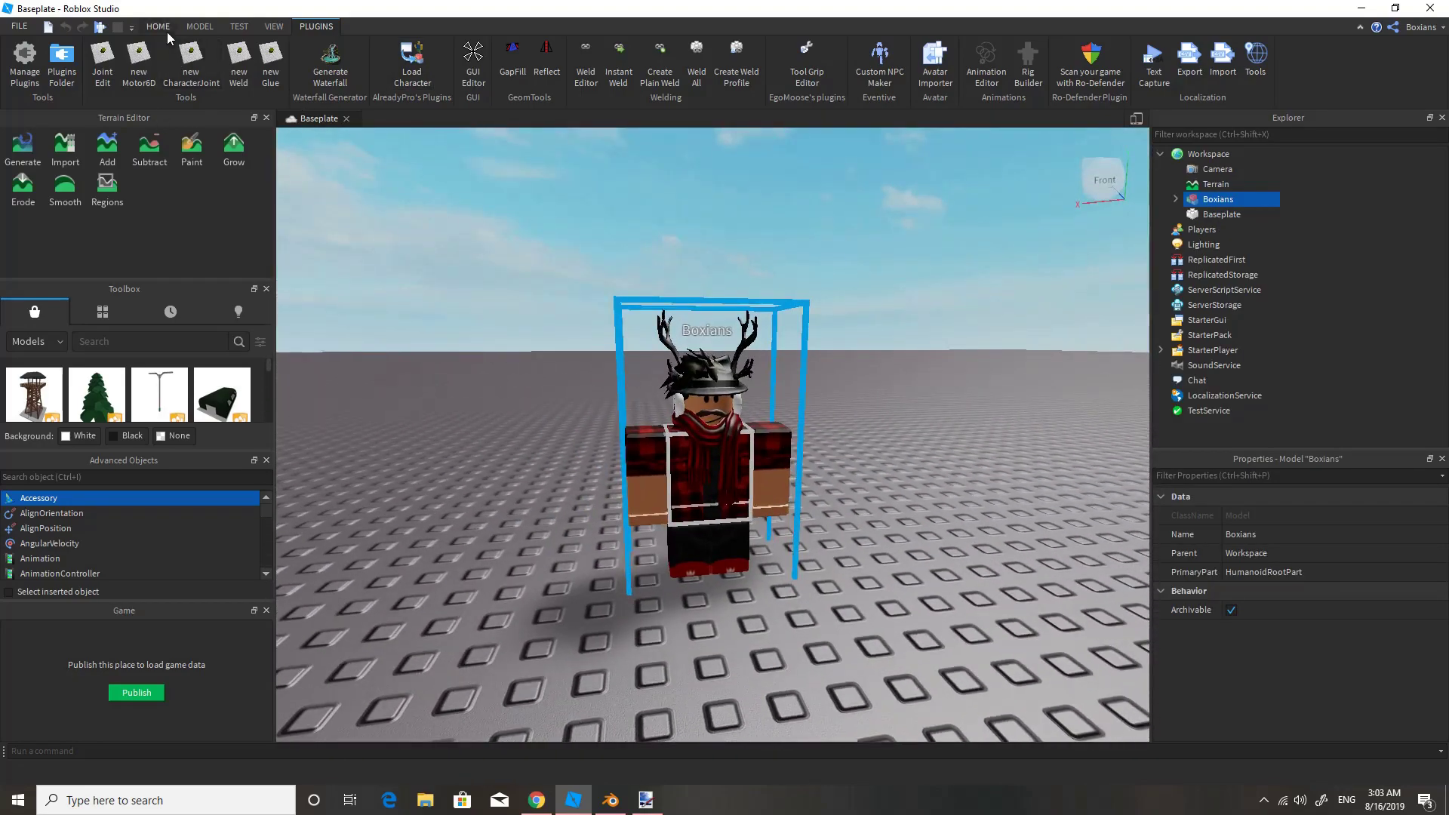
pyautogui.click(158, 27)
pyautogui.click(149, 59)
pyautogui.moveTo(712, 259); pyautogui.dragTo(712, 209)
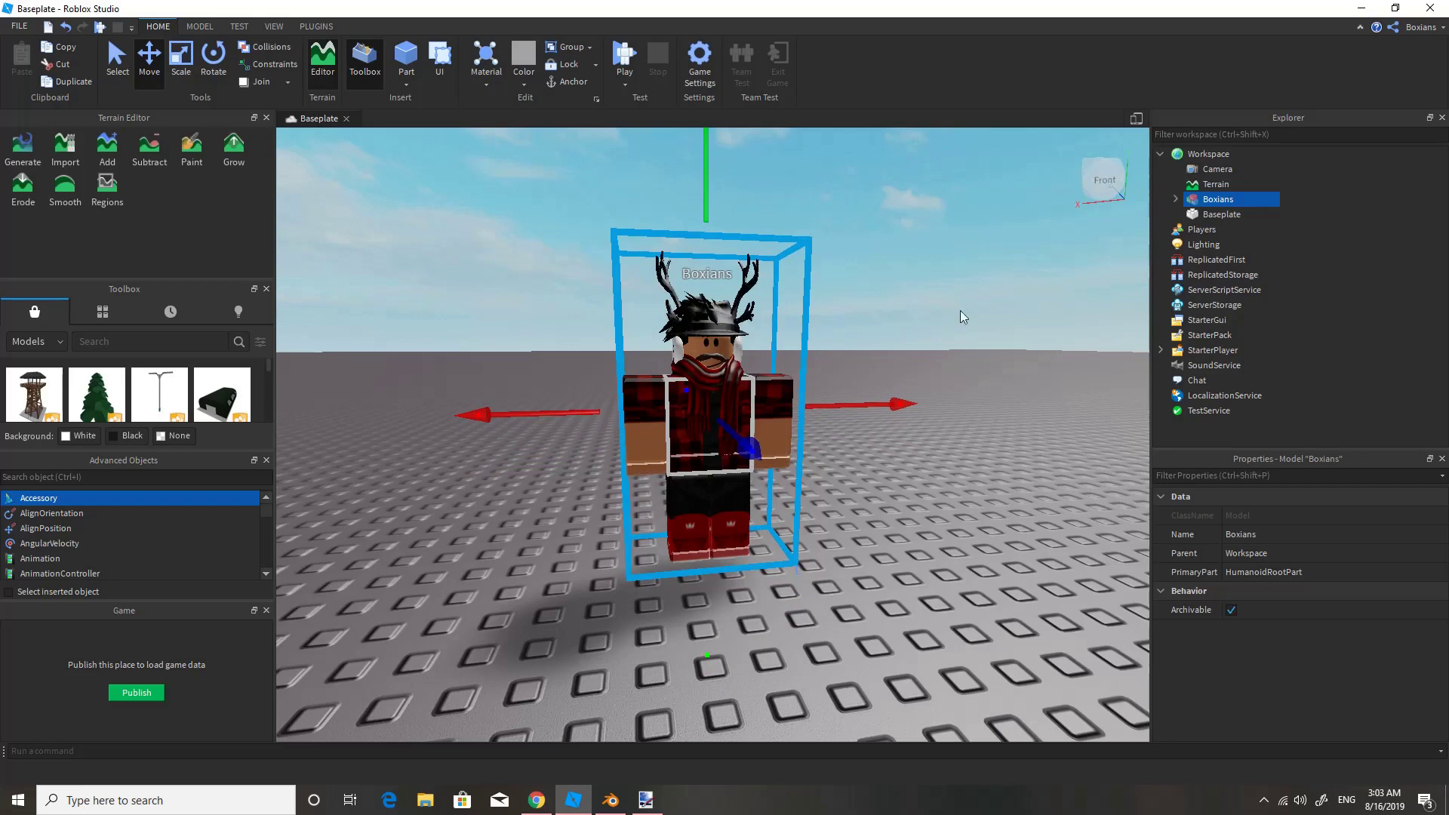
# Step: Delete the Humanoid's six scale values, BodyDepthScale through HeadScale
pyautogui.doubleClick(1187, 202)
pyautogui.click(1193, 321)
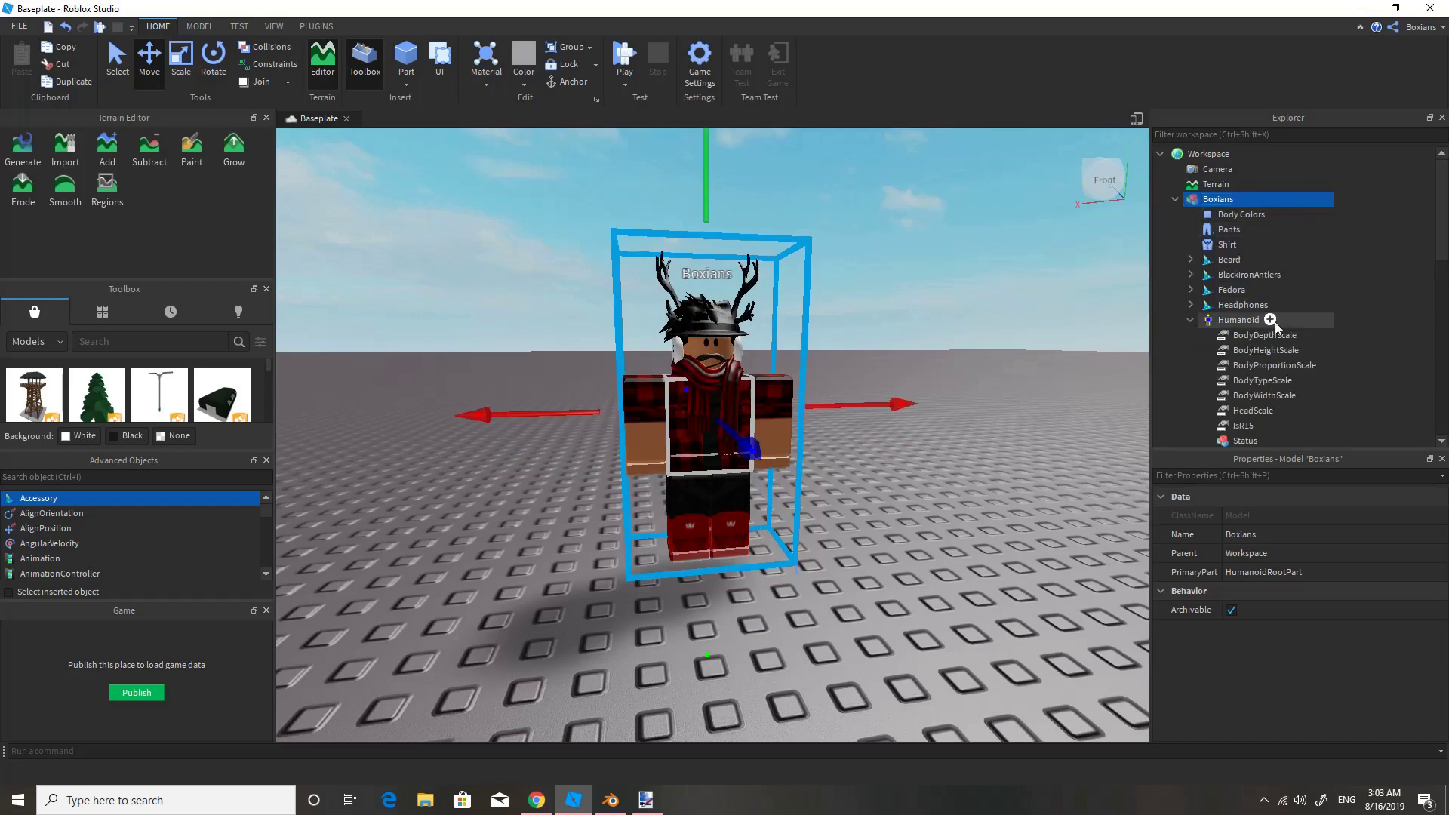
pyautogui.scroll(-1, 1347, 329)
pyautogui.click(1264, 290)
pyautogui.keyDown('shift'); pyautogui.click(1275, 365); pyautogui.keyUp('shift')
pyautogui.rightClick(1276, 366)
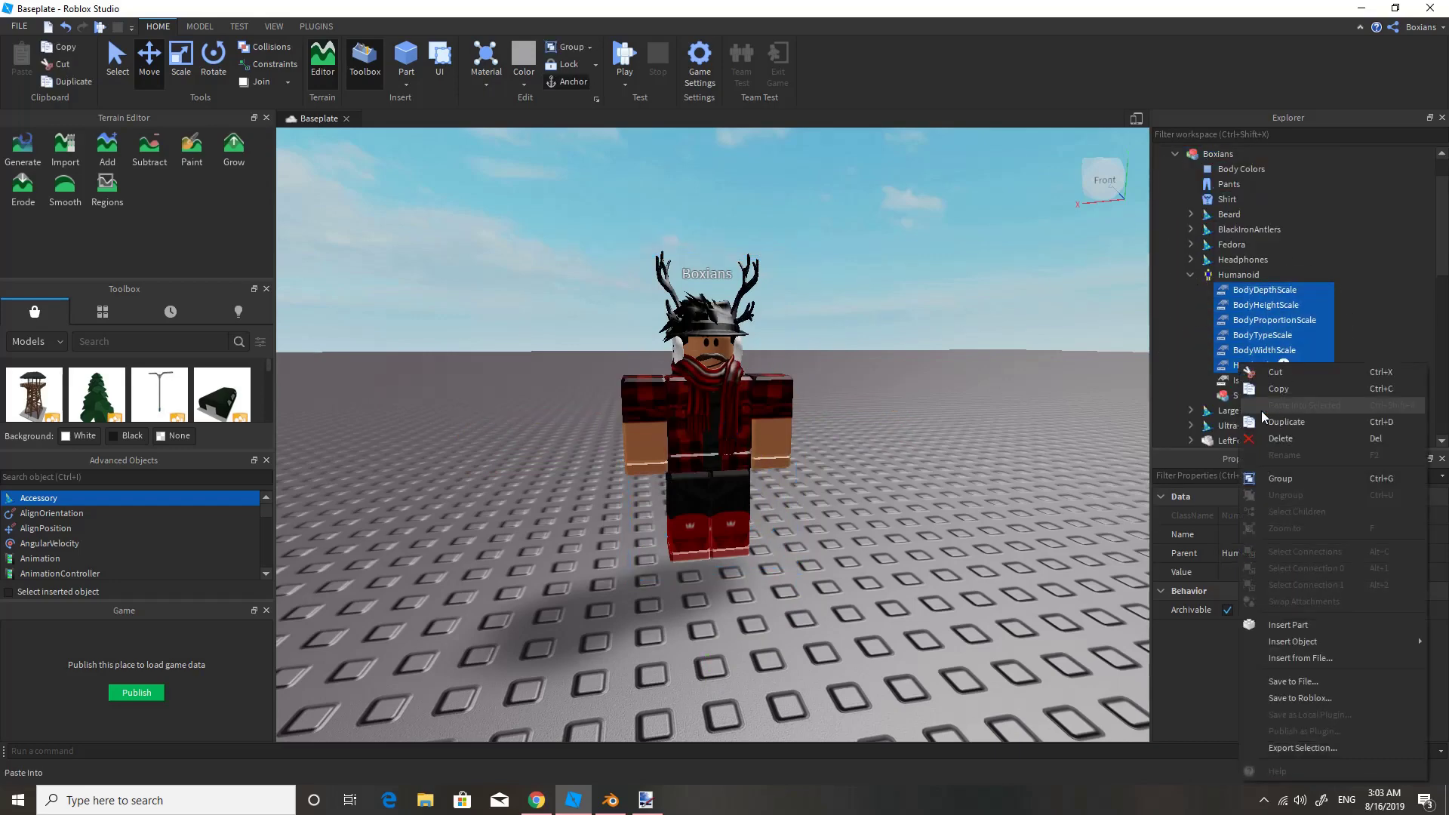
pyautogui.click(1329, 439)
# Step: Reselect the avatar model, collapse it in Explorer, and bring up the plugin tools
pyautogui.scroll(3, 862, 391)
pyautogui.click(862, 391)
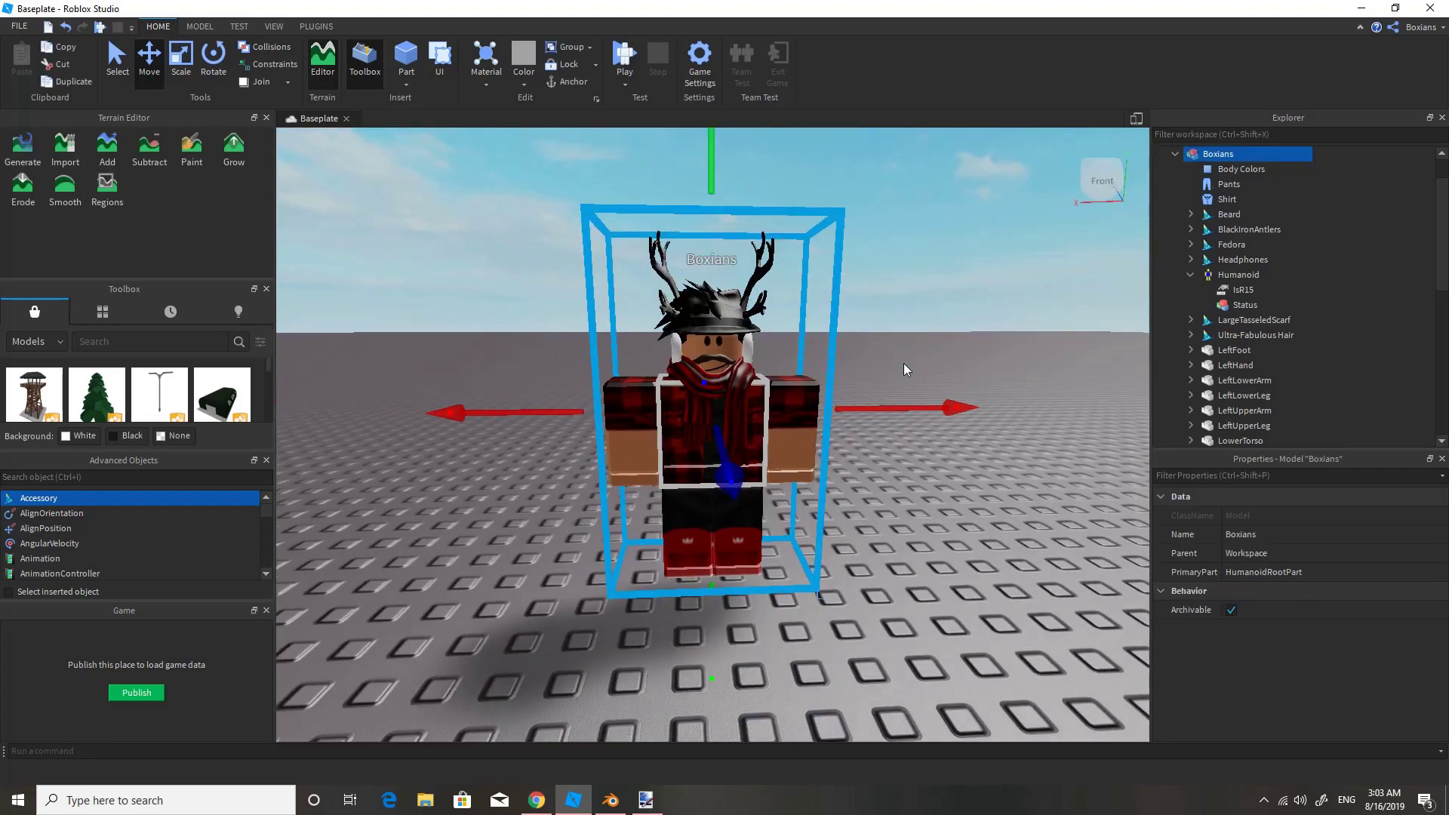
pyautogui.click(1175, 154)
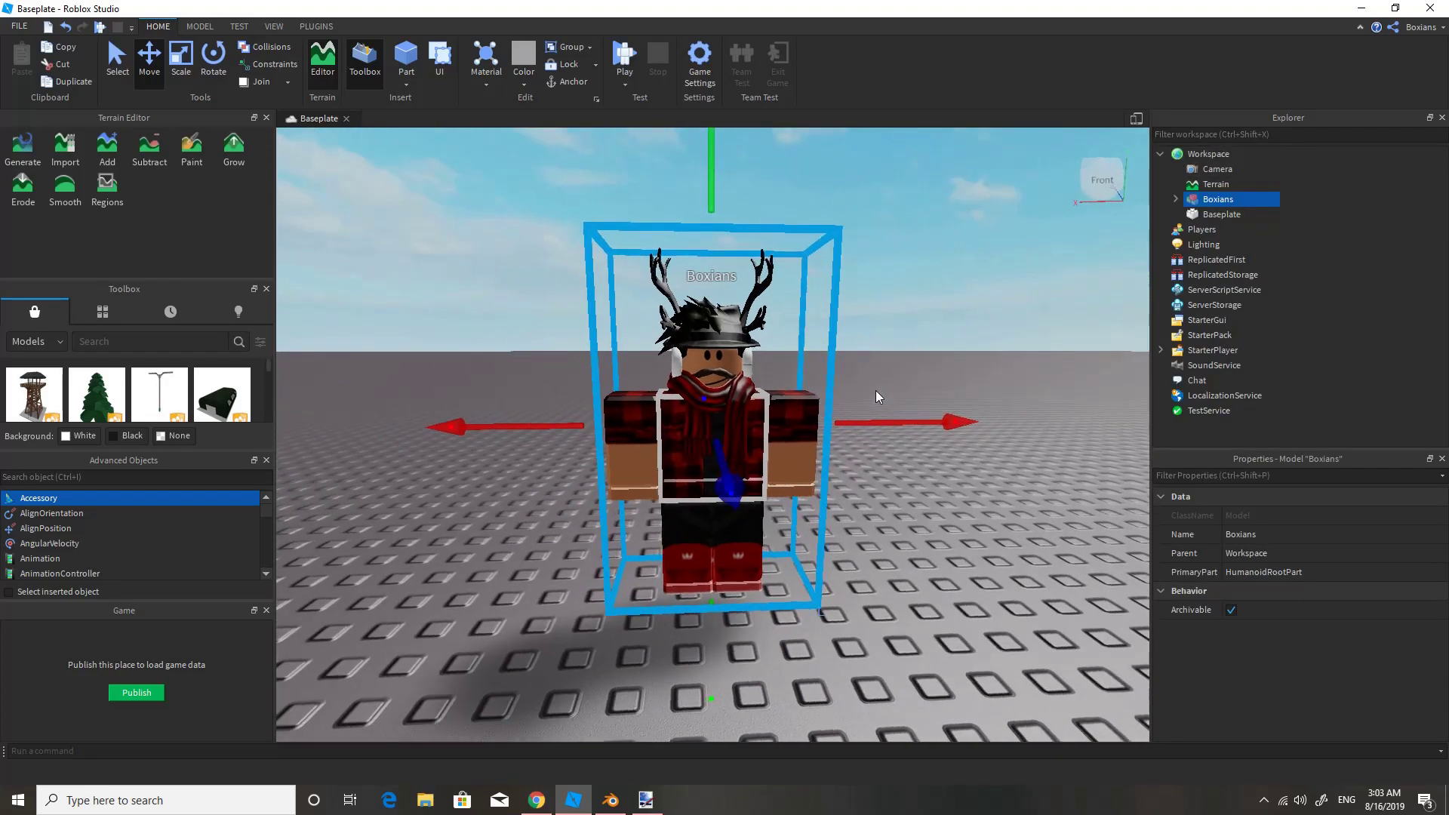
pyautogui.scroll(3, 875, 378)
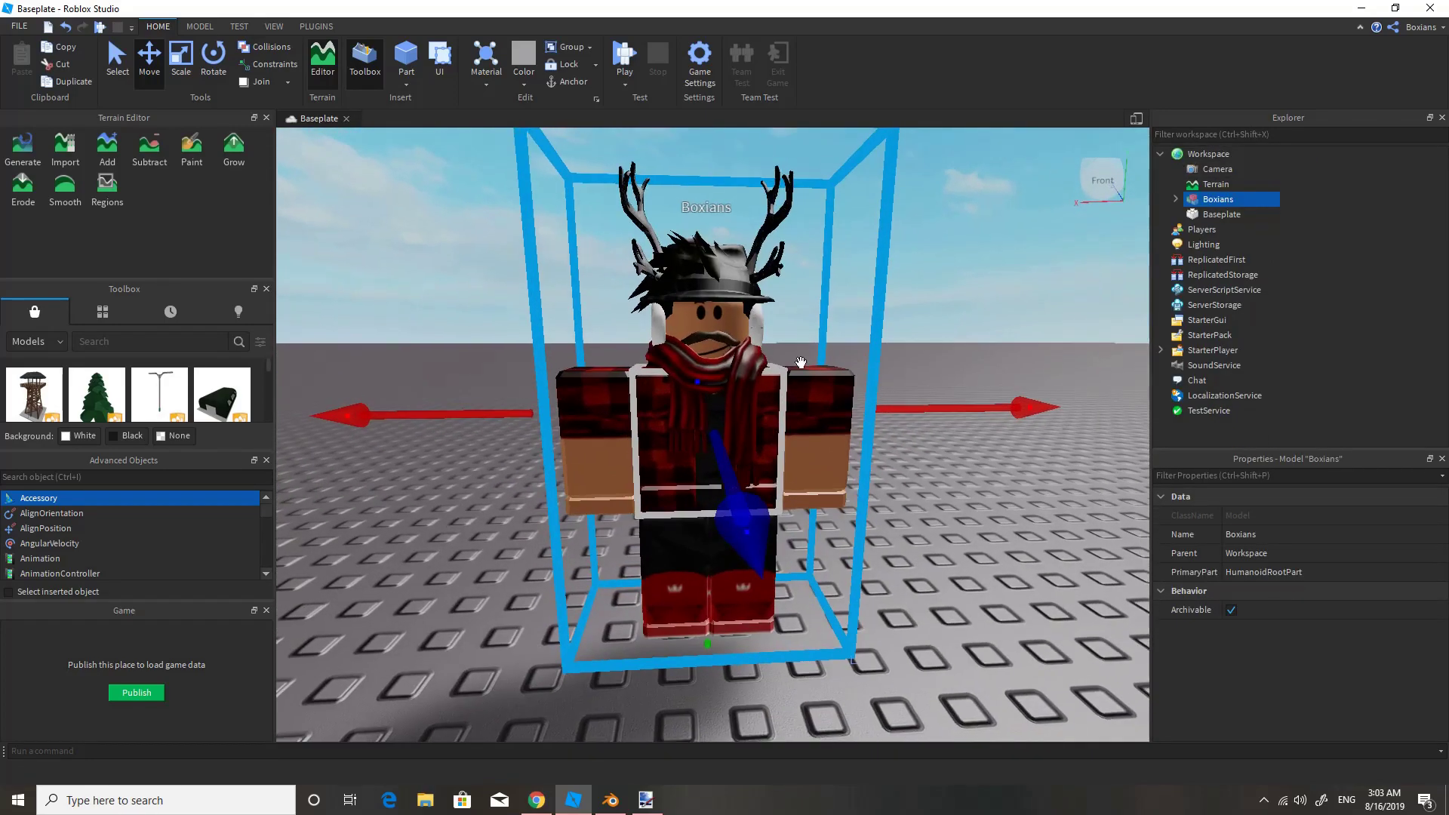
pyautogui.click(317, 27)
# Step: Create a new animation for the avatar rig in the Animation Editor
pyautogui.click(989, 68)
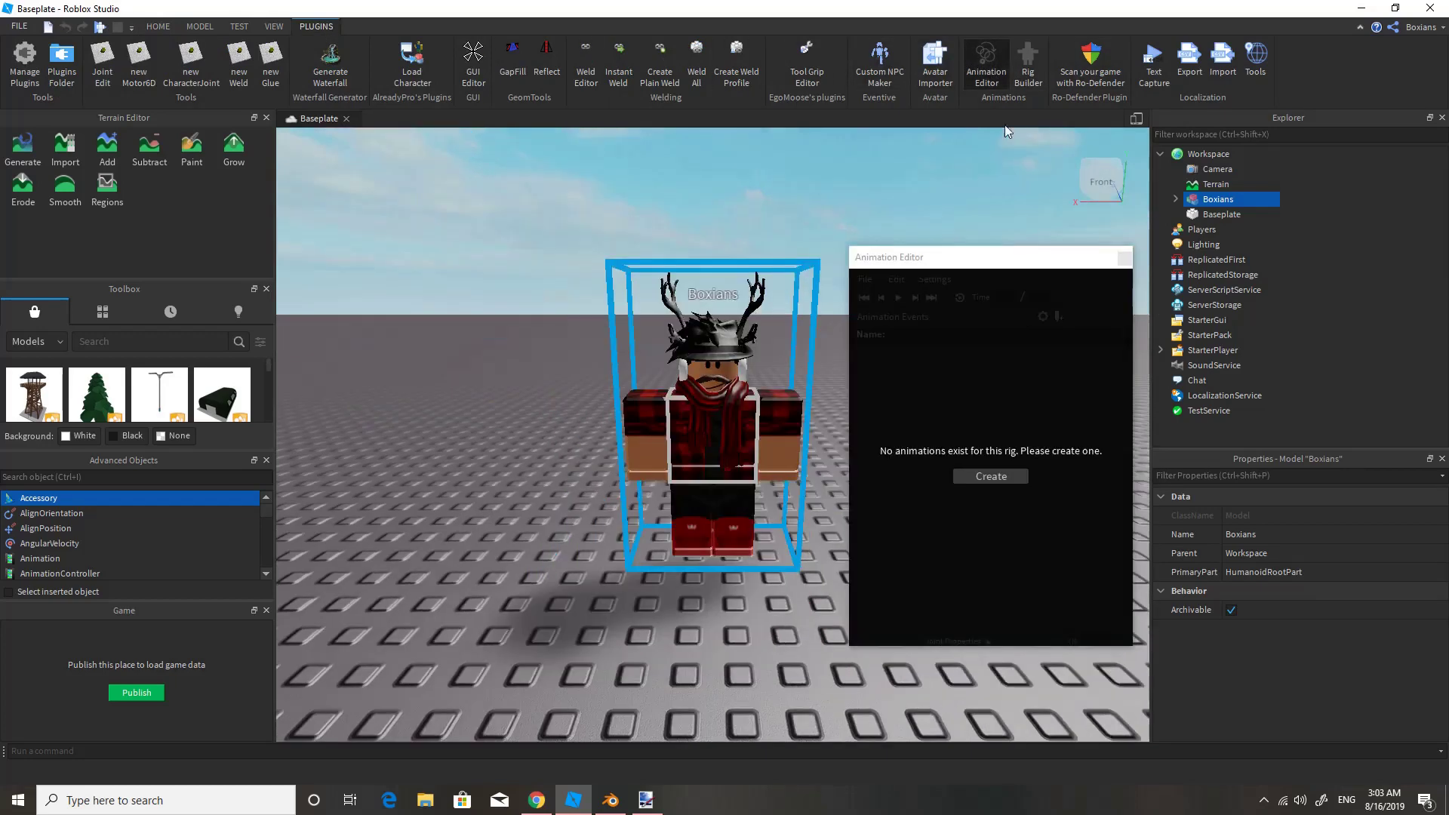
pyautogui.click(990, 476)
pyautogui.scroll(3, 611, 394)
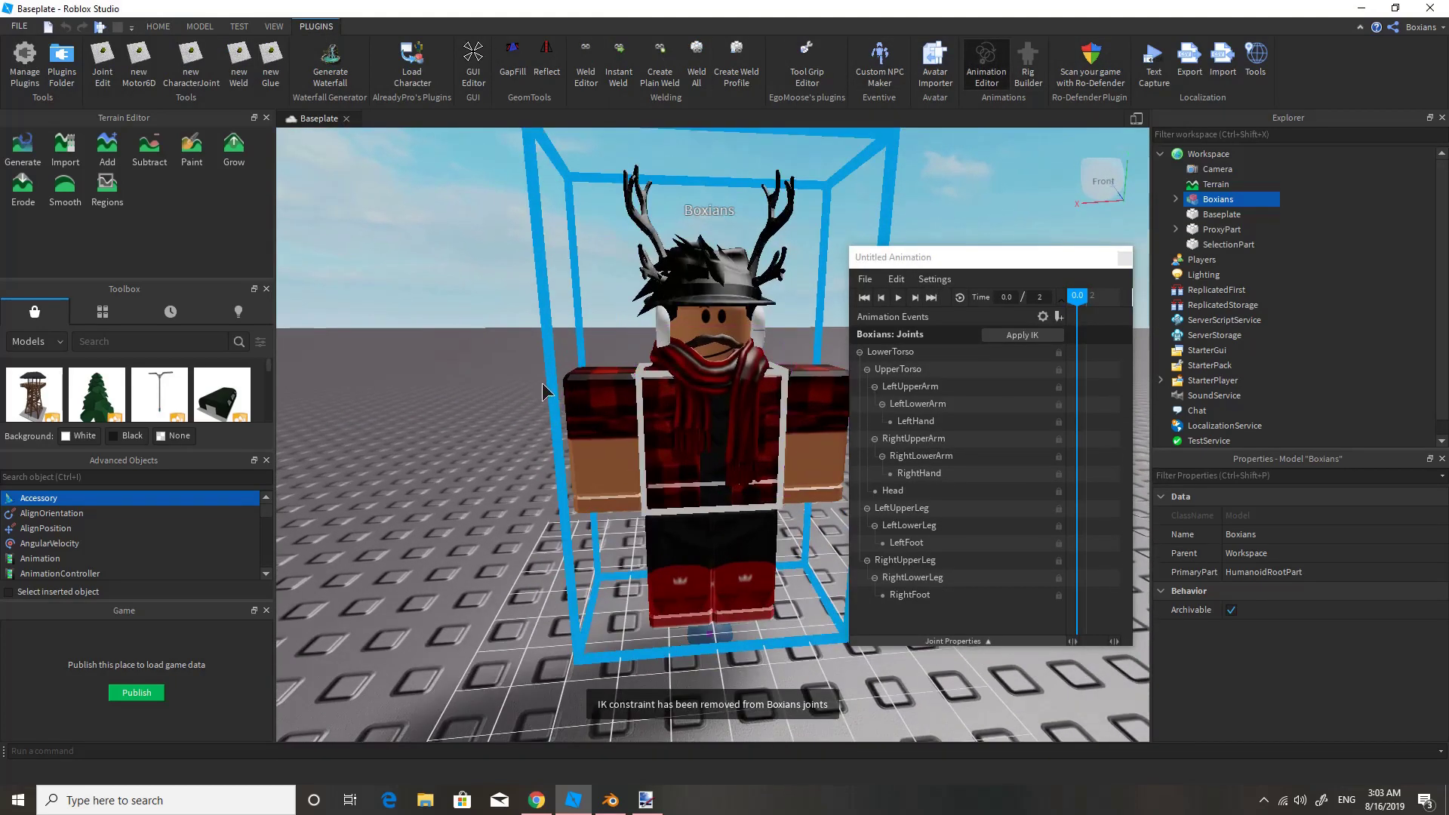
# Step: Rotate the RightUpperArm and bend the RightLowerArm forward
pyautogui.click(612, 394)
pyautogui.moveTo(611, 394); pyautogui.dragTo(633, 341)
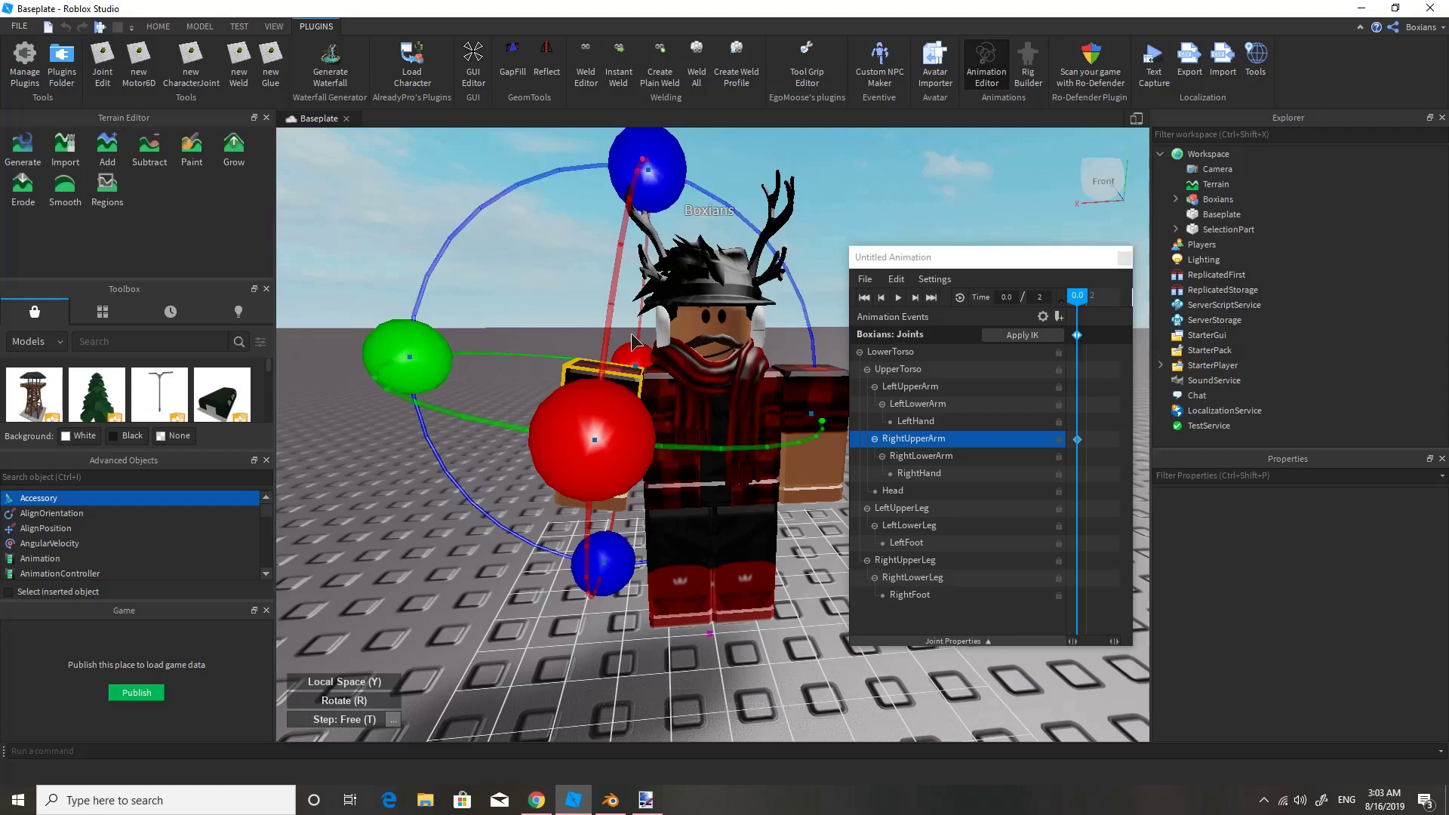
pyautogui.moveTo(551, 434); pyautogui.dragTo(691, 405)
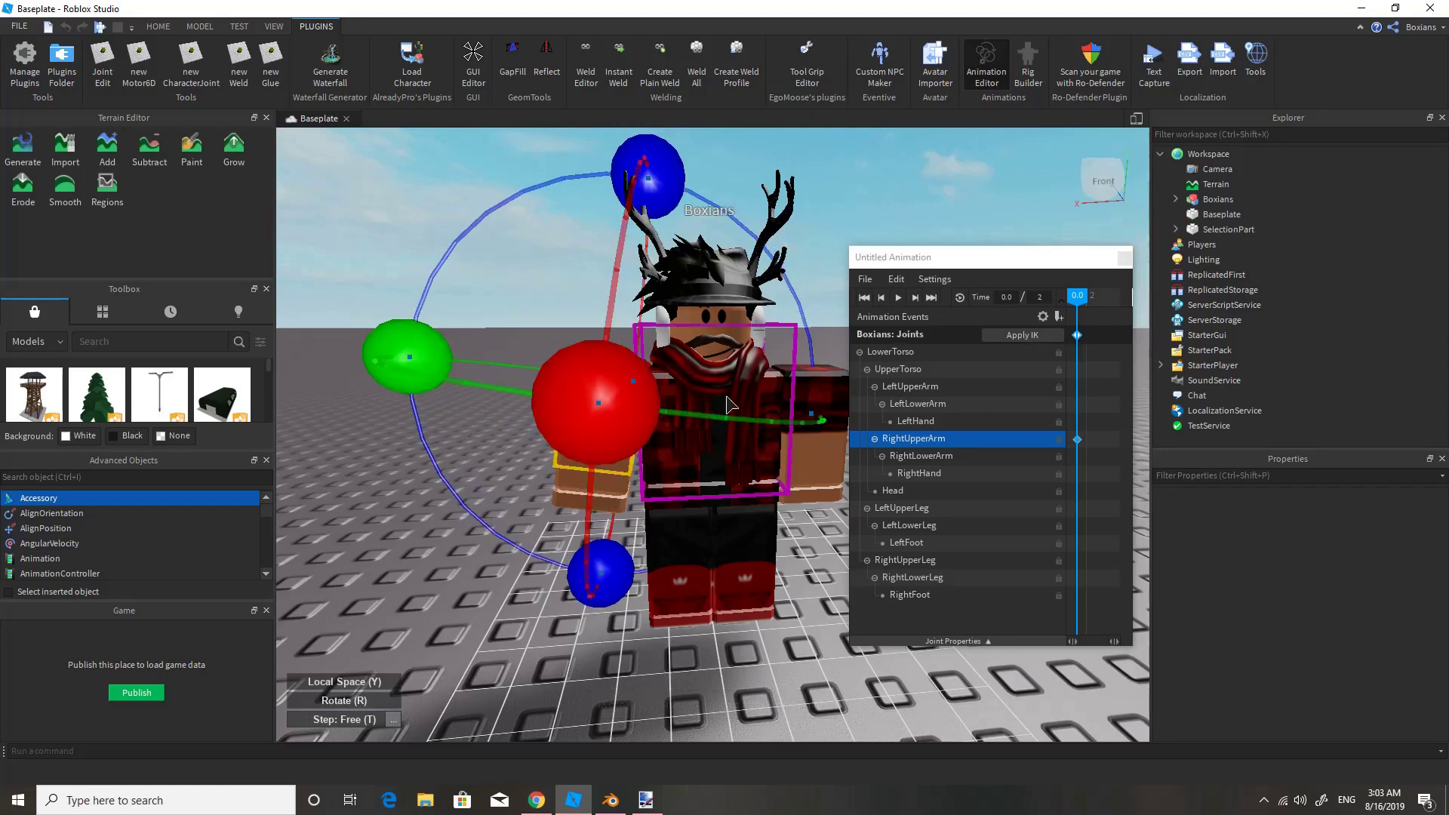
pyautogui.moveTo(732, 406); pyautogui.dragTo(743, 445, button='right')
pyautogui.click(739, 462)
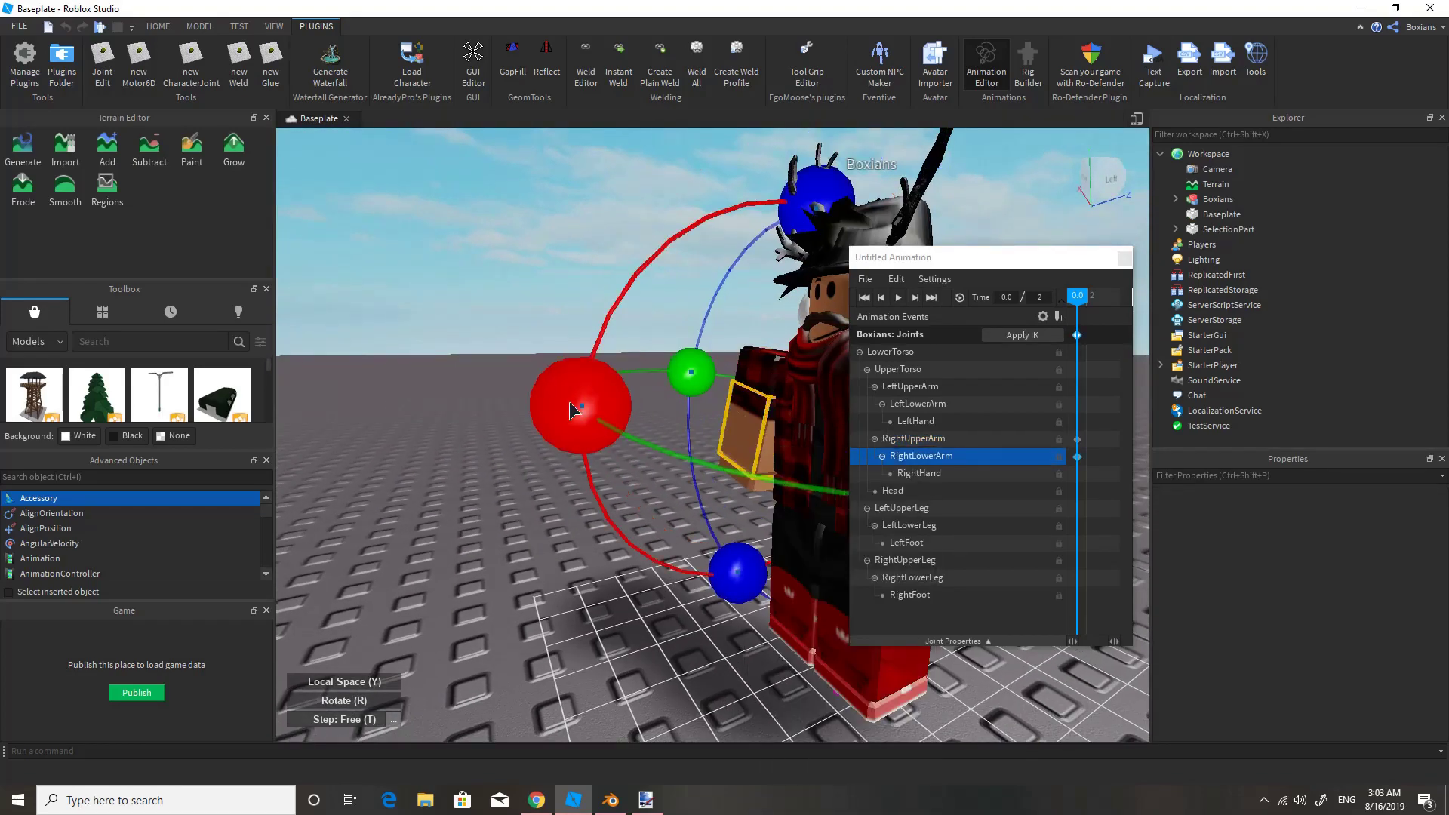
pyautogui.moveTo(571, 410); pyautogui.dragTo(638, 264)
# Step: Raise the right upper arm forward from the front view
pyautogui.moveTo(679, 378); pyautogui.dragTo(775, 498, button='right')
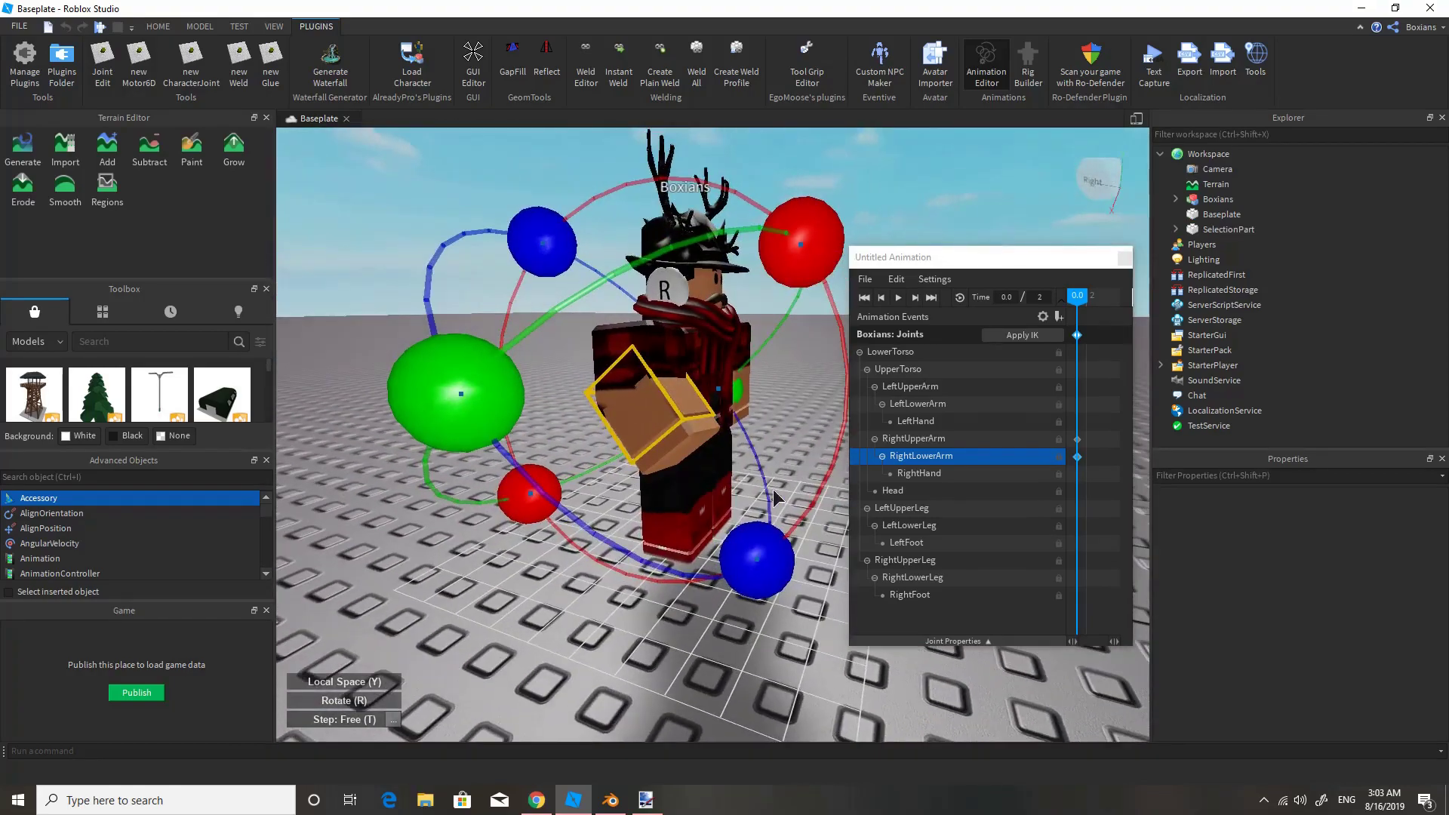
pyautogui.moveTo(608, 352)
pyautogui.mouseDown(button='right')
pyautogui.moveTo(765, 449)
pyautogui.moveTo(746, 422)
pyautogui.mouseUp(button='right')
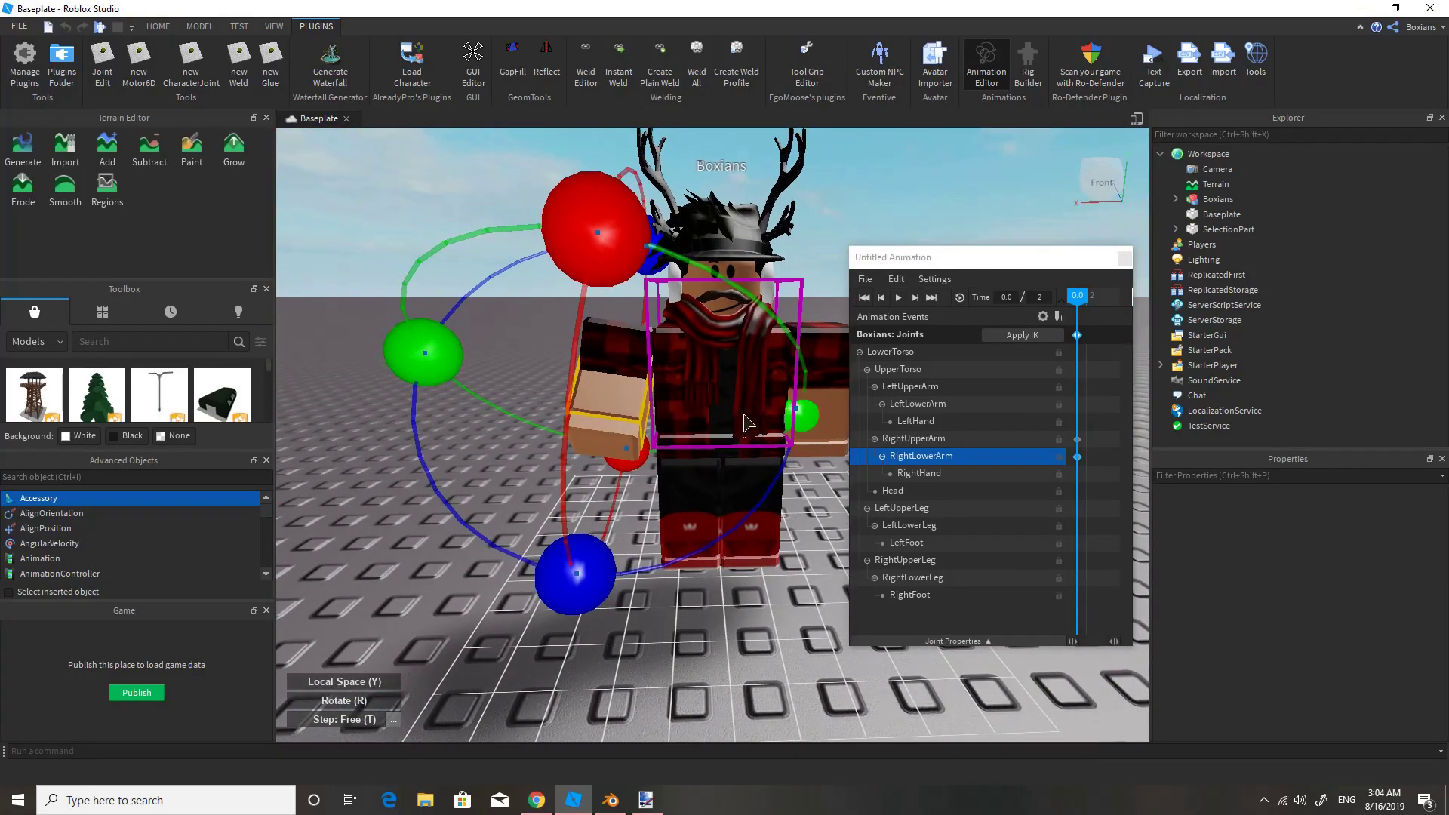
pyautogui.click(618, 348)
pyautogui.moveTo(608, 343)
pyautogui.mouseDown()
pyautogui.moveTo(664, 240)
pyautogui.moveTo(640, 288)
pyautogui.moveTo(151, 37)
pyautogui.mouseUp()
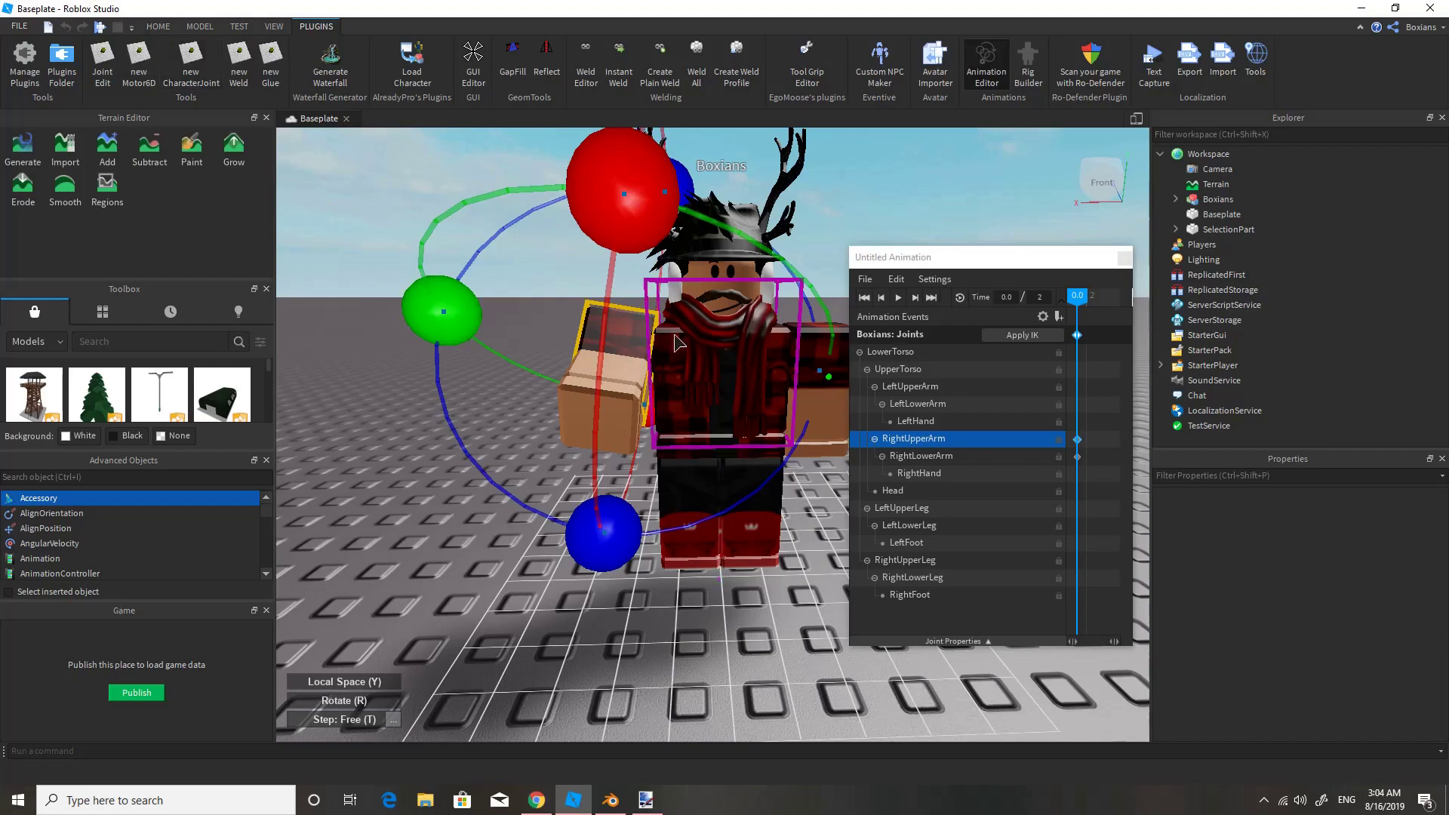
pyautogui.press('r')
pyautogui.moveTo(677, 343)
pyautogui.mouseDown(button='right')
pyautogui.moveTo(729, 596)
pyautogui.moveTo(687, 317)
pyautogui.moveTo(626, 305)
pyautogui.moveTo(694, 325)
pyautogui.mouseUp(button='right')
pyautogui.click(614, 305)
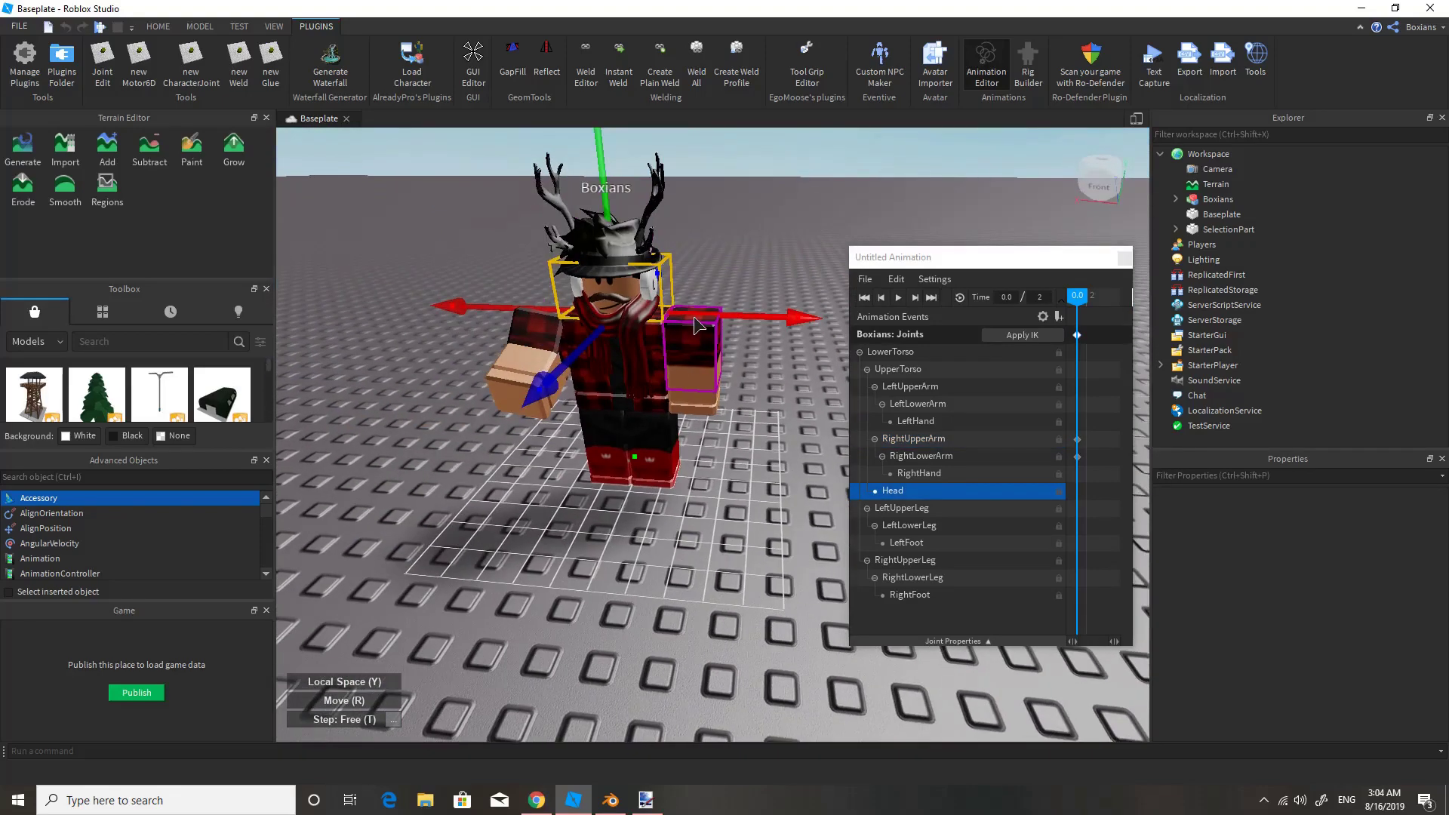
# Step: Turn the head and twist the UpperTorso into the pose
pyautogui.press('r')
pyautogui.moveTo(767, 302); pyautogui.dragTo(768, 305)
pyautogui.click(897, 369)
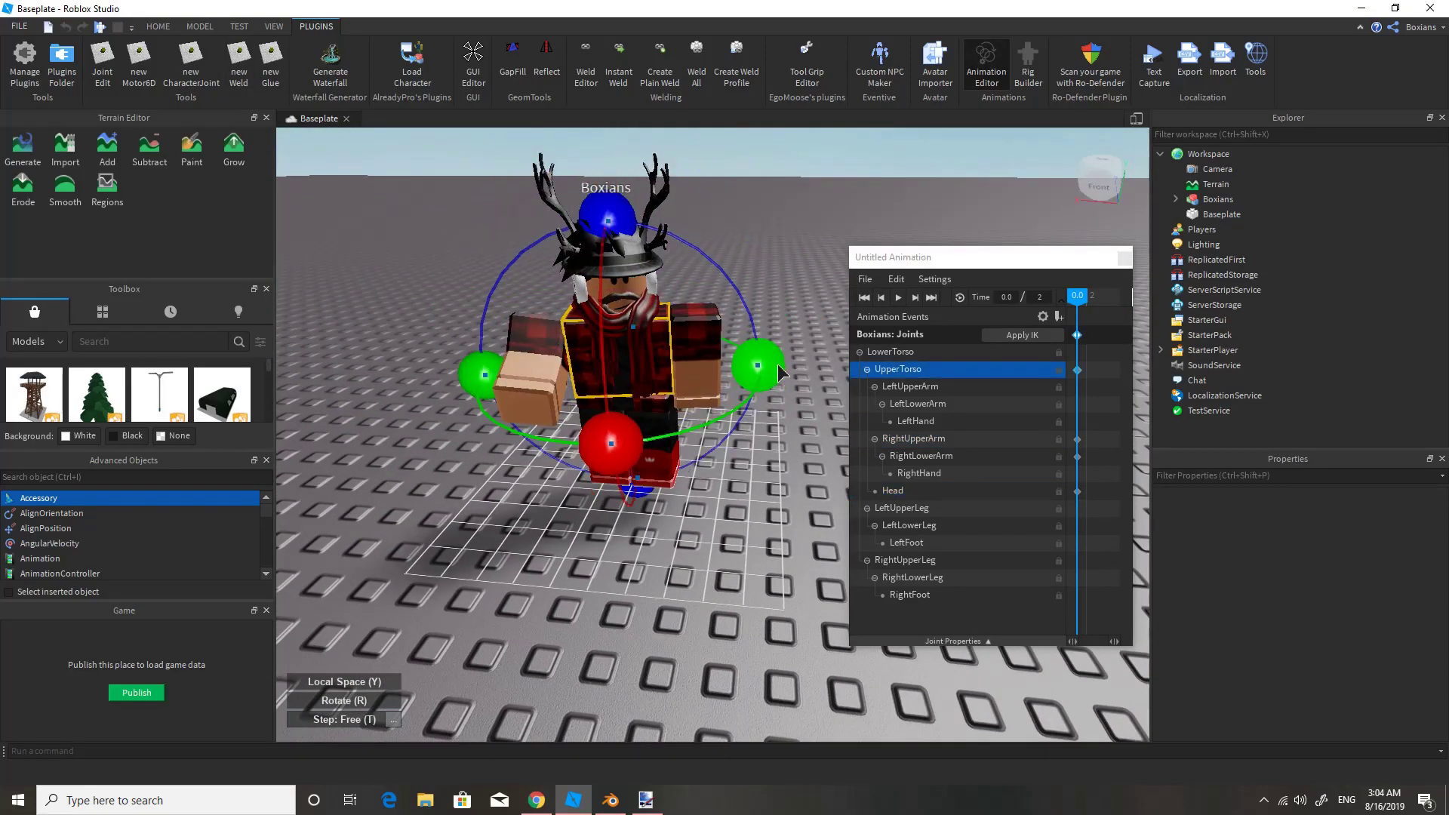
pyautogui.moveTo(759, 369); pyautogui.dragTo(789, 387)
pyautogui.moveTo(730, 366); pyautogui.dragTo(662, 411, button='right')
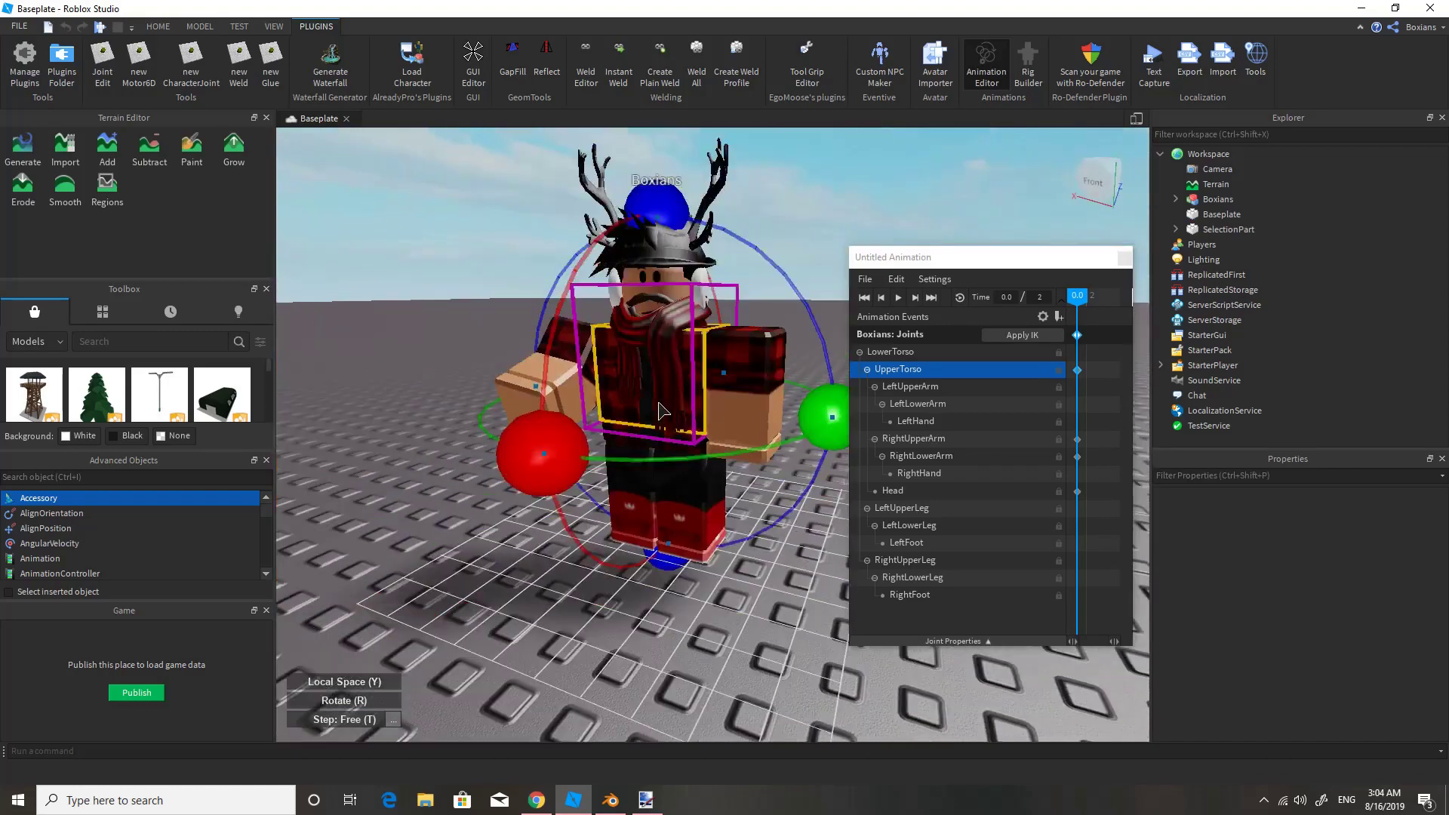
pyautogui.scroll(3, 660, 410)
# Step: Adjust the RightUpperArm, LeftUpperArm and LeftLowerArm joints
pyautogui.click(626, 385)
pyautogui.scroll(-3, 626, 385)
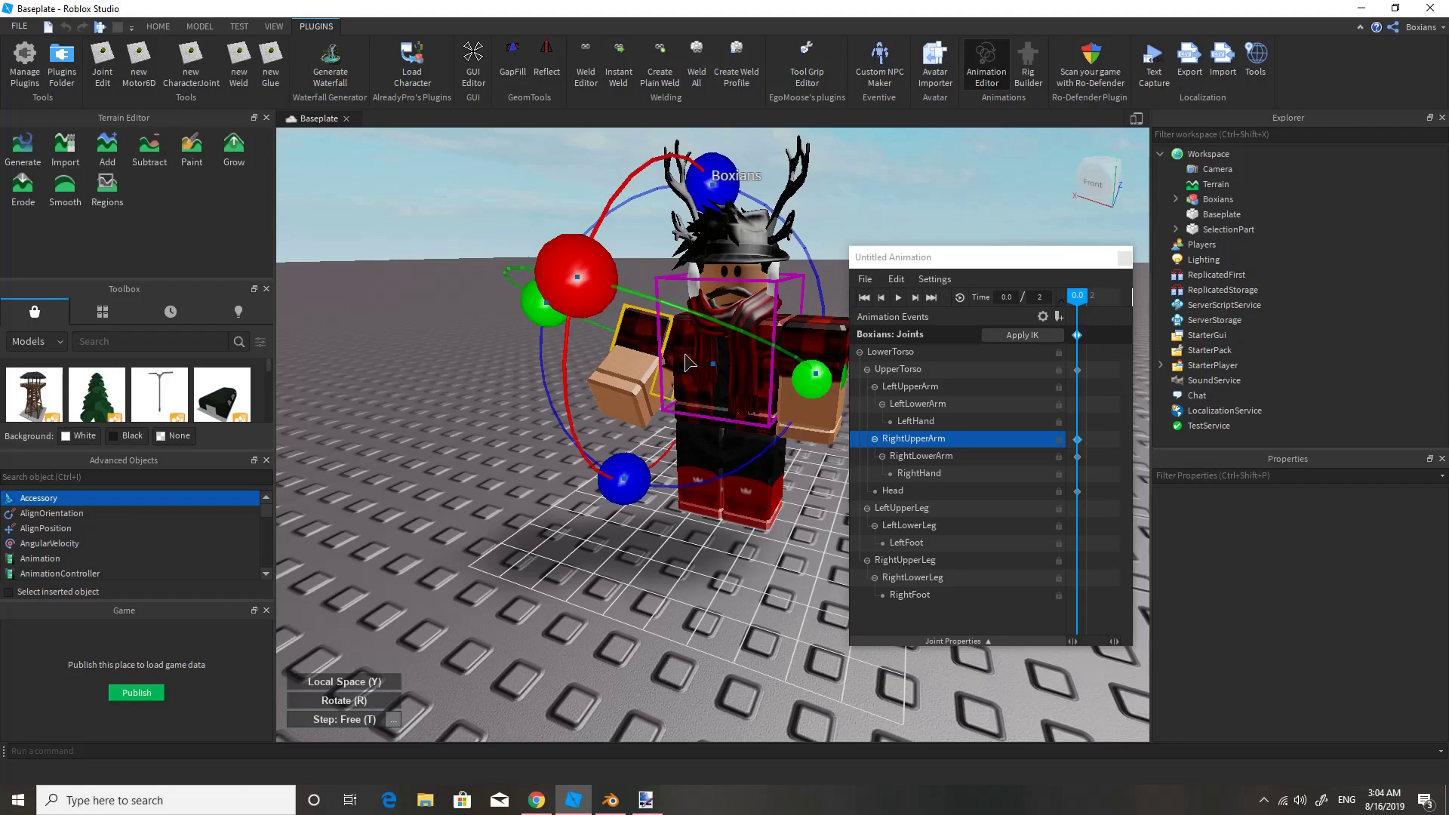
pyautogui.click(759, 386)
pyautogui.moveTo(751, 374)
pyautogui.mouseDown(button='right')
pyautogui.moveTo(758, 386)
pyautogui.moveTo(626, 423)
pyautogui.mouseUp(button='right')
pyautogui.click(758, 387)
pyautogui.scroll(2, 661, 404)
pyautogui.click(664, 453)
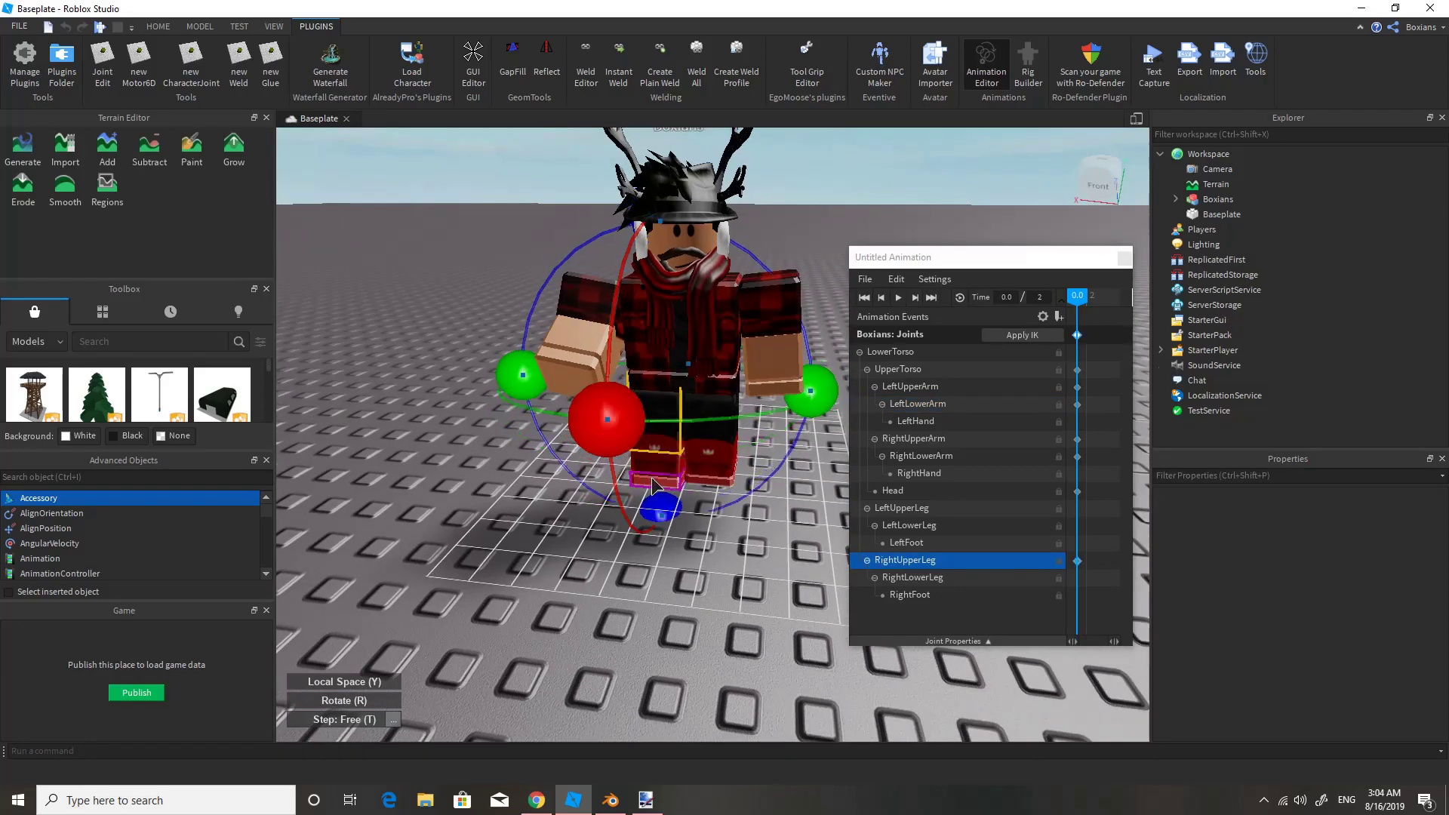
# Step: Pose the legs by rotating the LeftUpperLeg and selecting the LeftLowerLeg
pyautogui.click(653, 452)
pyautogui.click(709, 445)
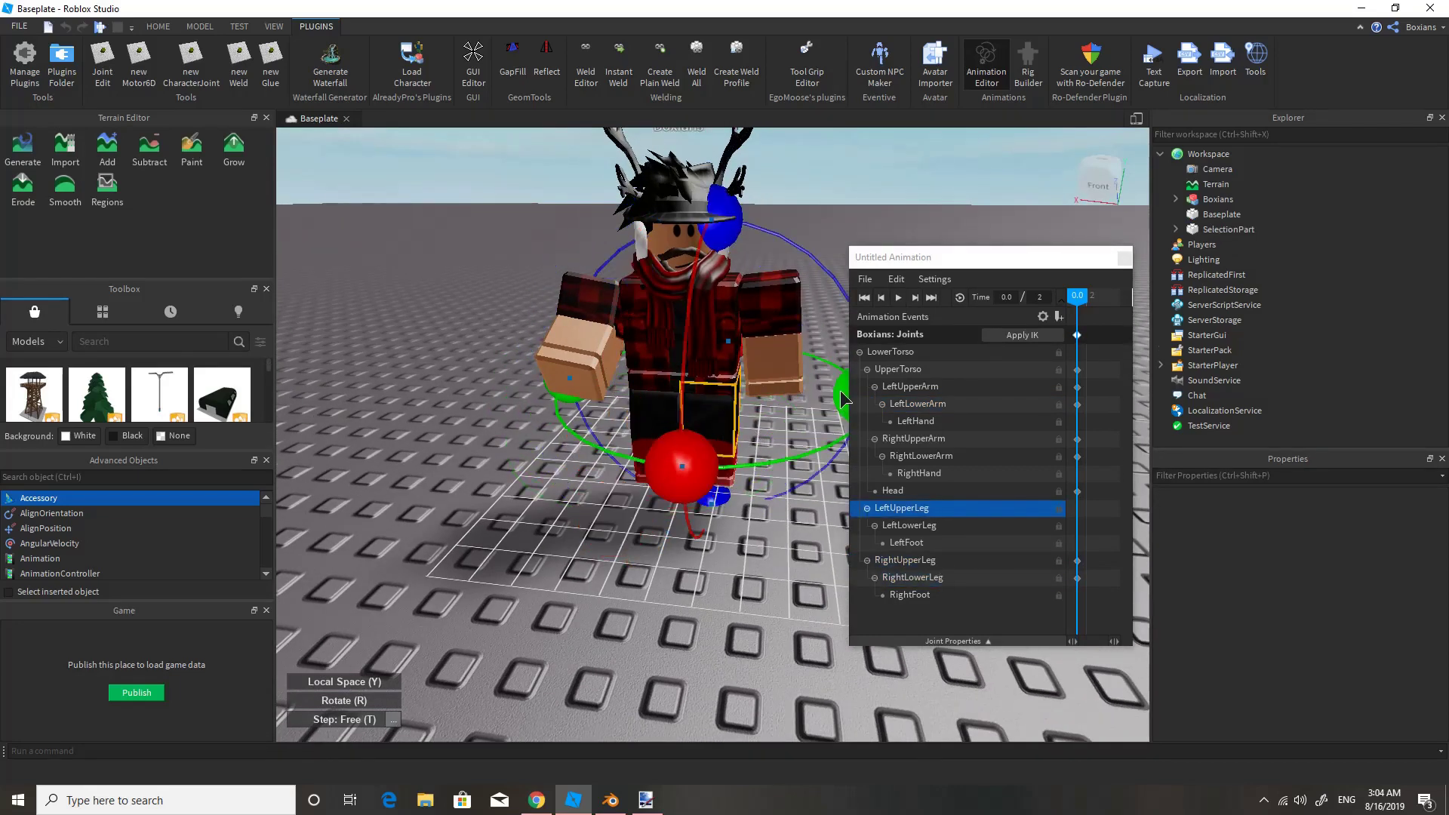
pyautogui.moveTo(843, 397); pyautogui.dragTo(729, 513)
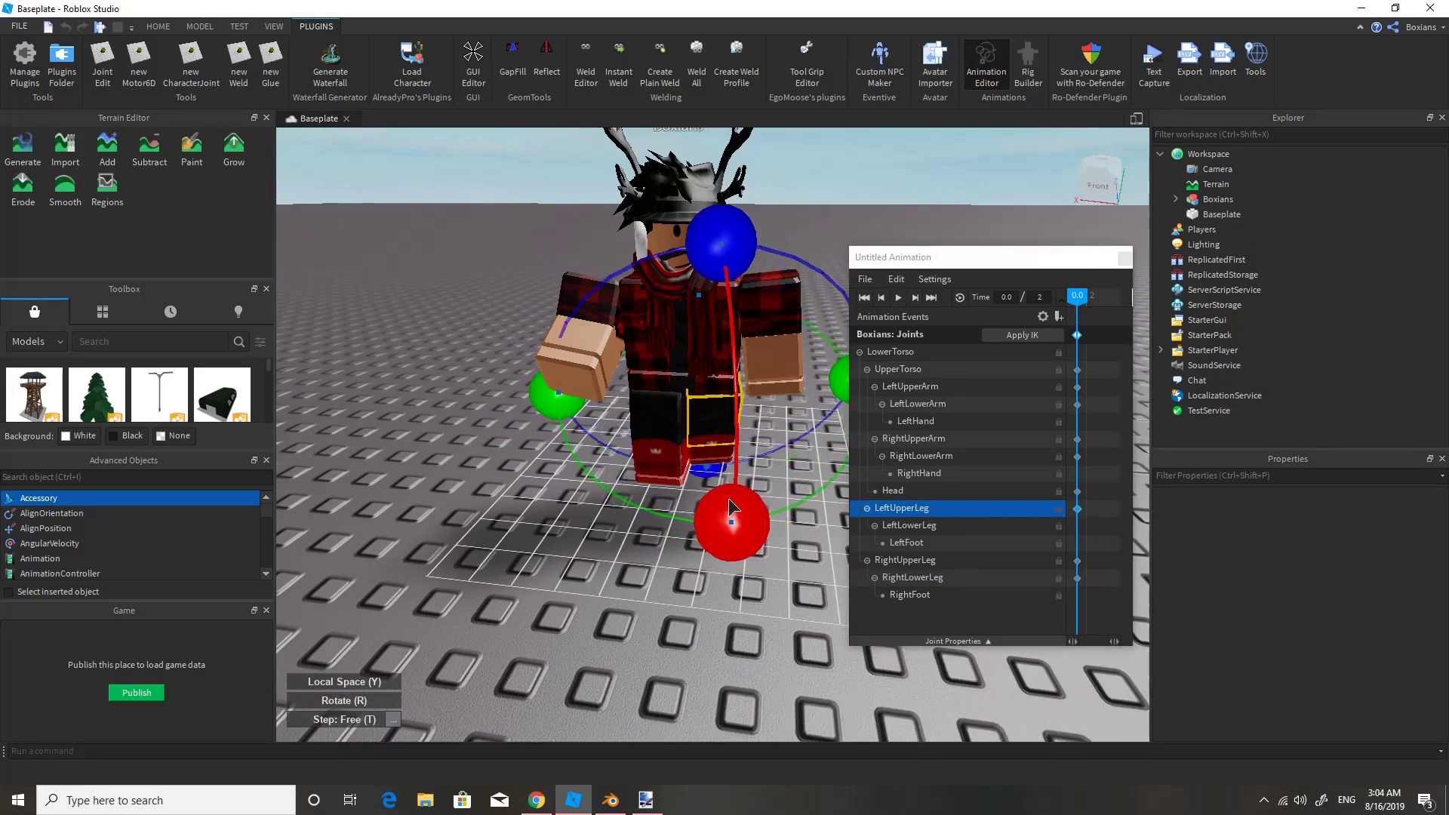
pyautogui.moveTo(732, 447); pyautogui.dragTo(774, 462, button='right')
pyautogui.click(698, 446)
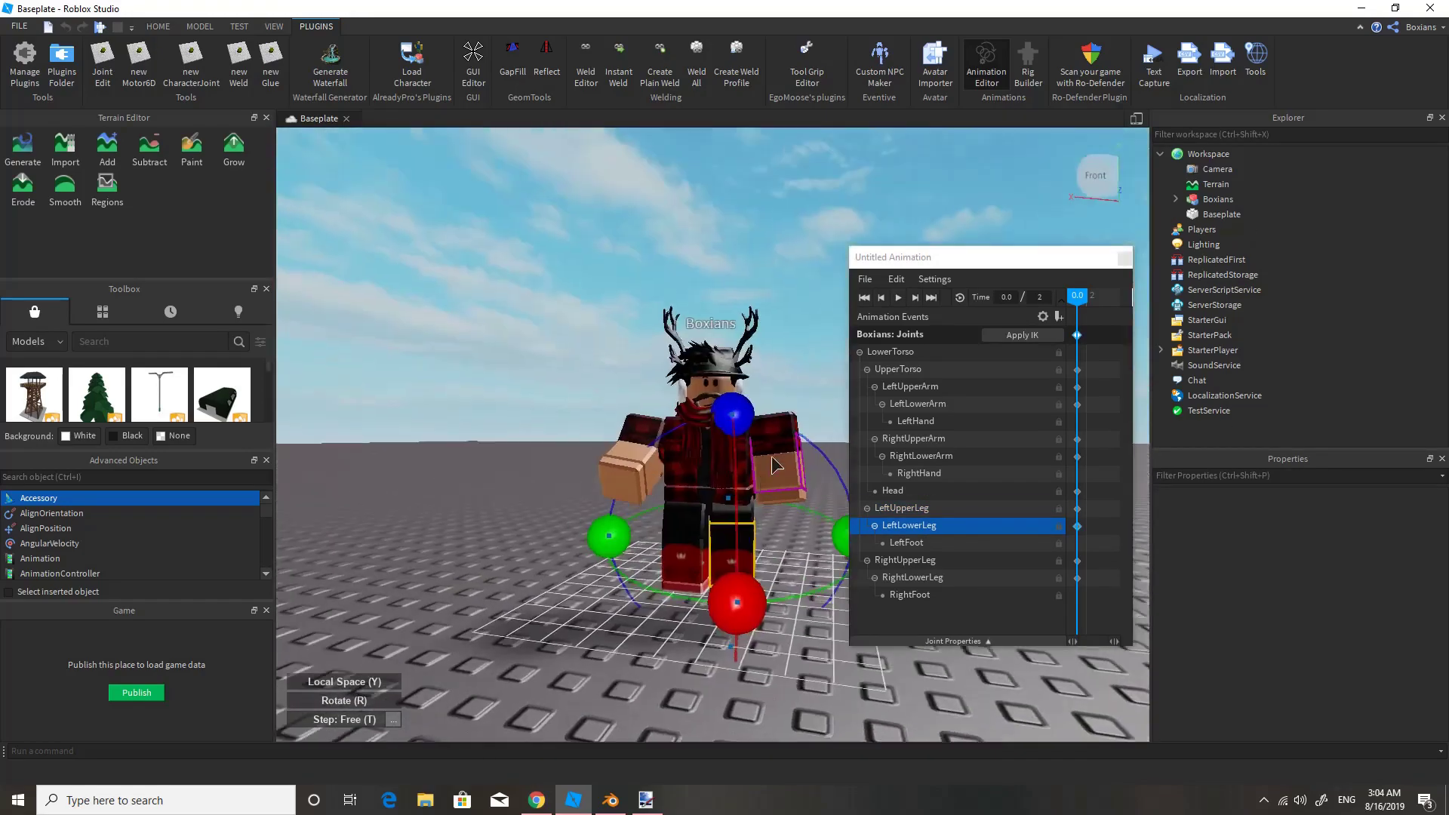
pyautogui.scroll(3, 774, 462)
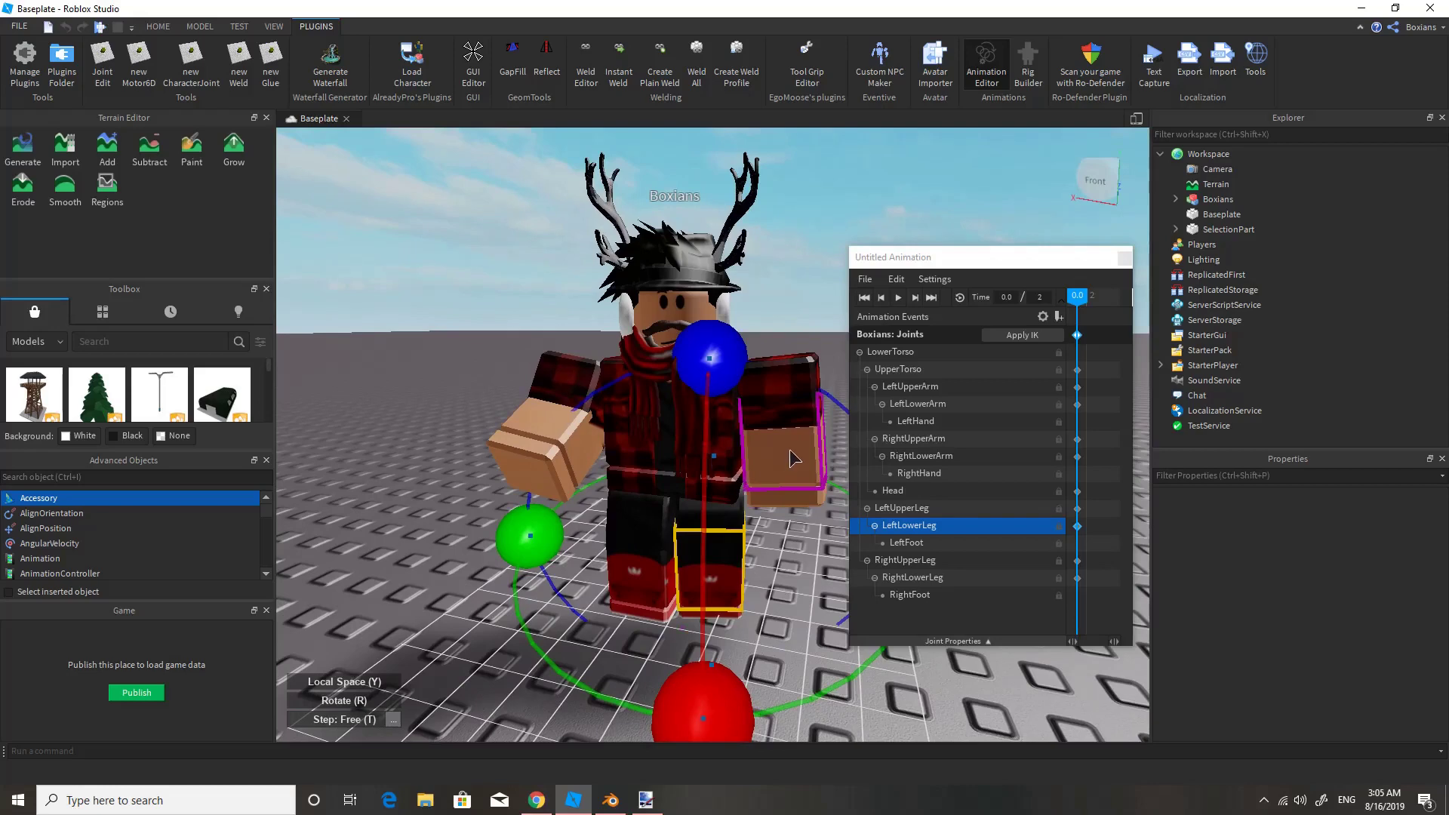
pyautogui.scroll(-3, 483, 445)
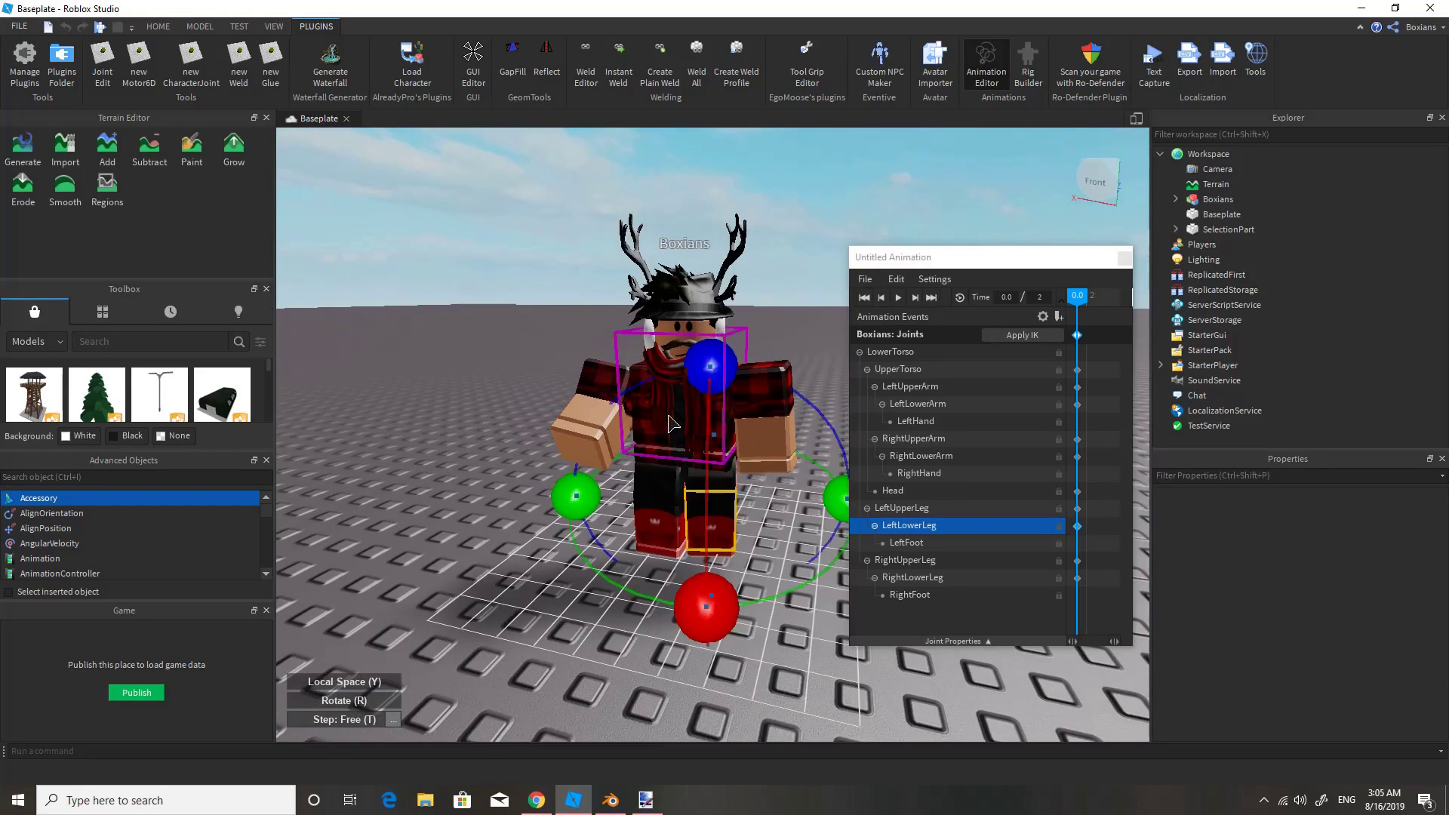
pyautogui.scroll(3, 743, 375)
pyautogui.click(549, 440)
# Step: Adjust the LeftUpperArm joint with the move and rotate gizmos
pyautogui.press('r')
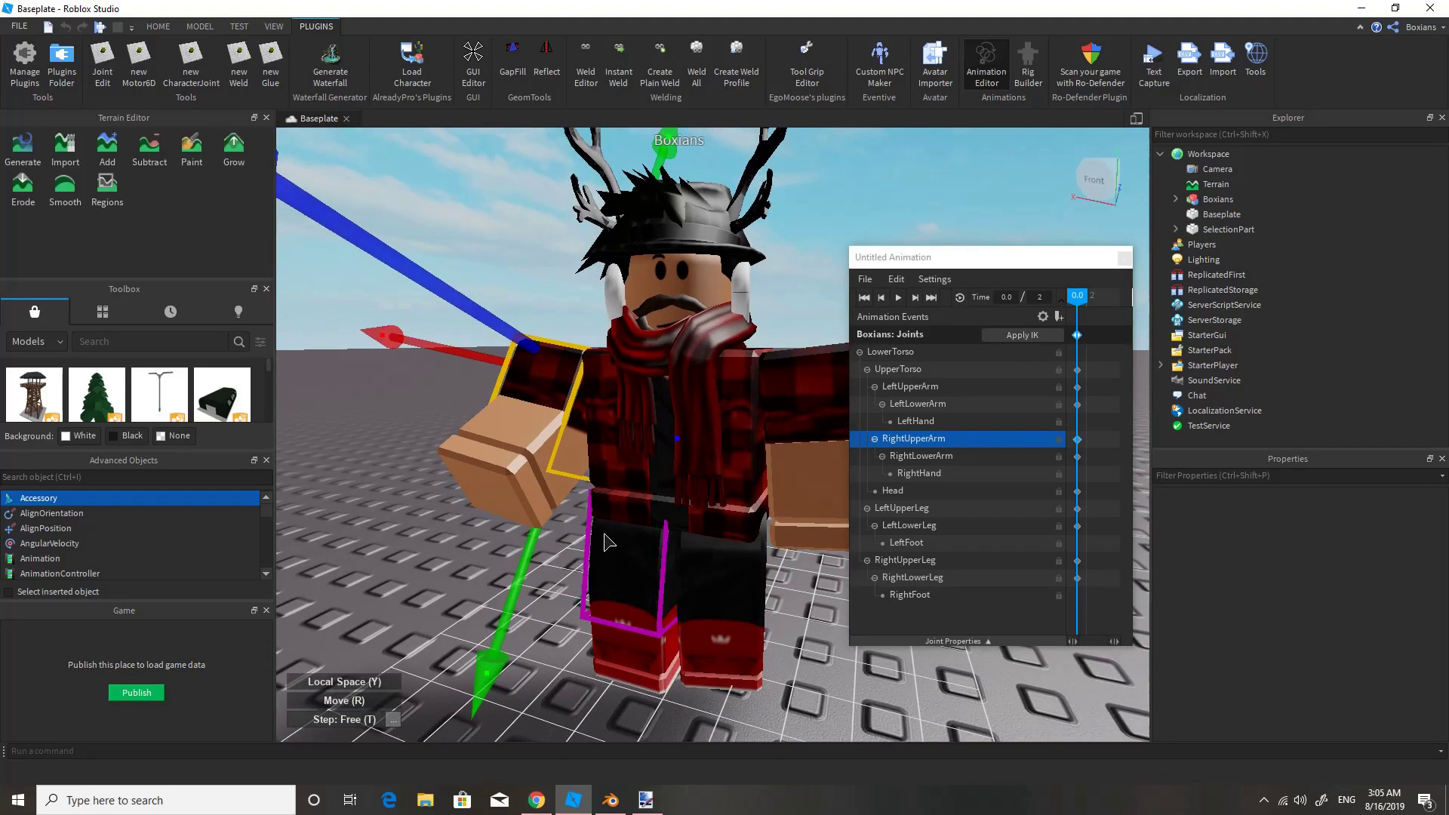
pyautogui.scroll(2, 601, 541)
pyautogui.moveTo(601, 542); pyautogui.dragTo(757, 470, button='right')
pyautogui.click(698, 400)
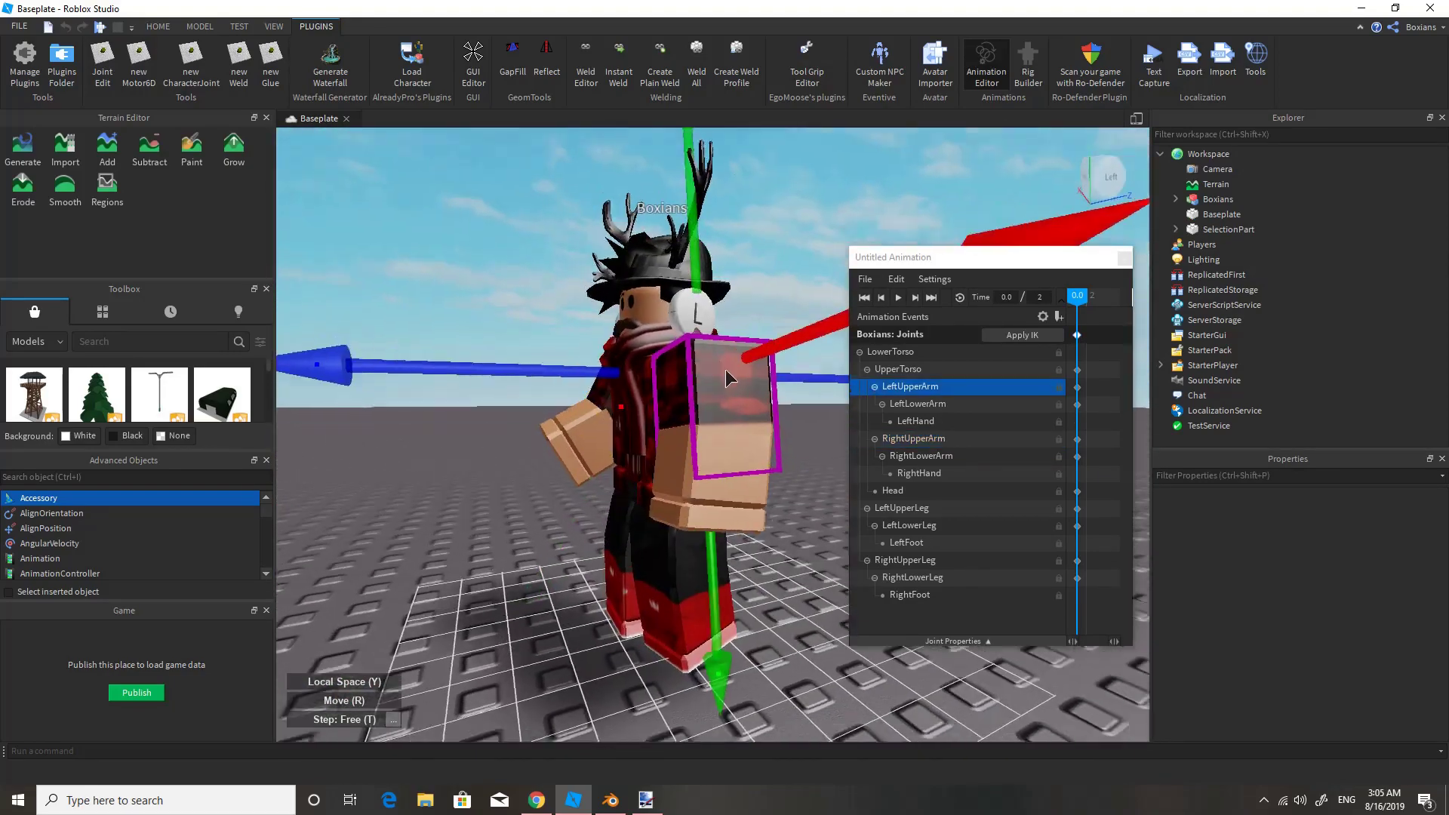
pyautogui.press('r')
pyautogui.moveTo(390, 347); pyautogui.dragTo(701, 434, button='right')
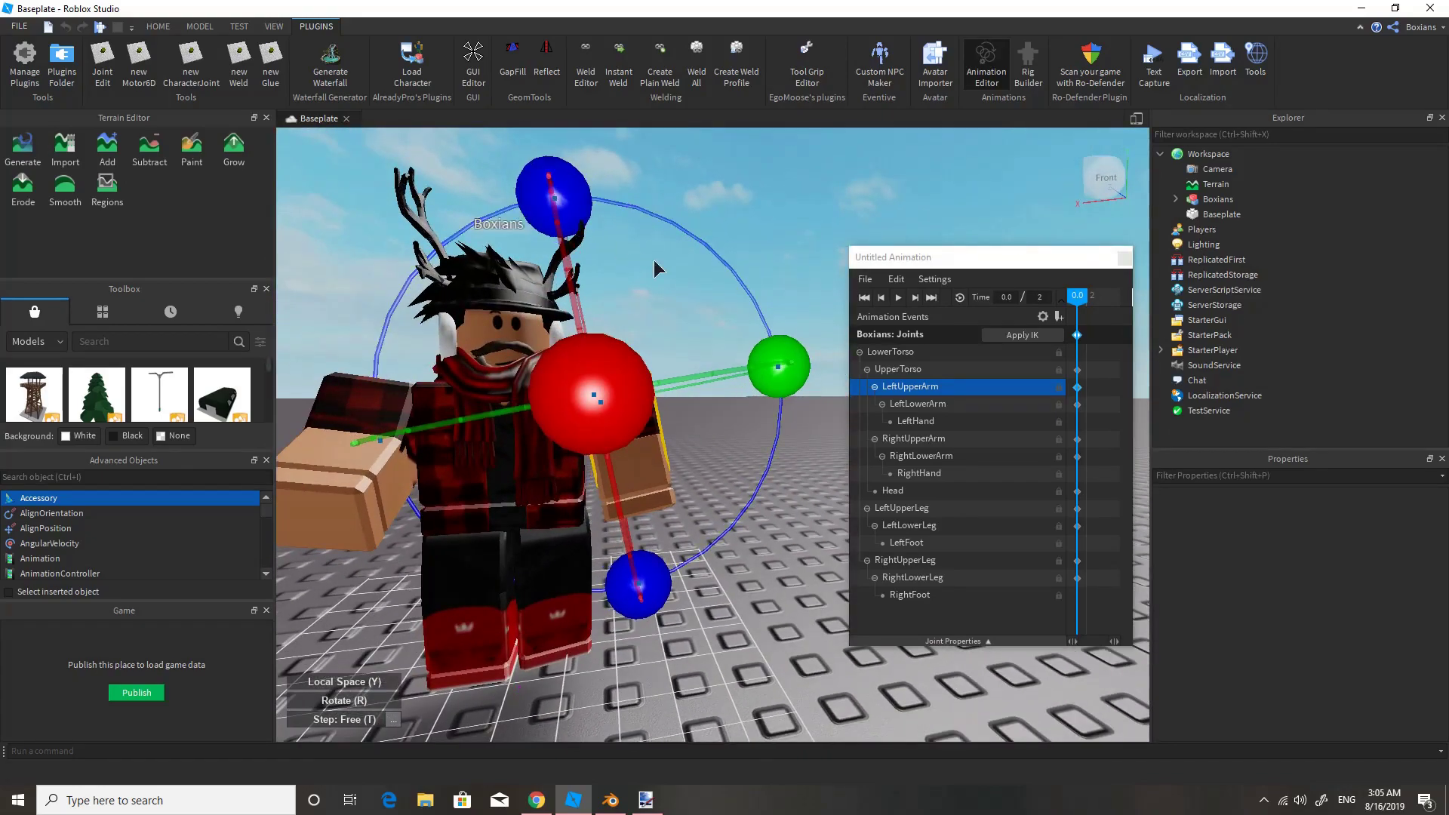
pyautogui.click(592, 219)
# Step: Touch up the RightUpperLeg and RightLowerArm joints
pyautogui.scroll(3, 648, 270)
pyautogui.scroll(3, 648, 271)
pyautogui.scroll(-5, 647, 270)
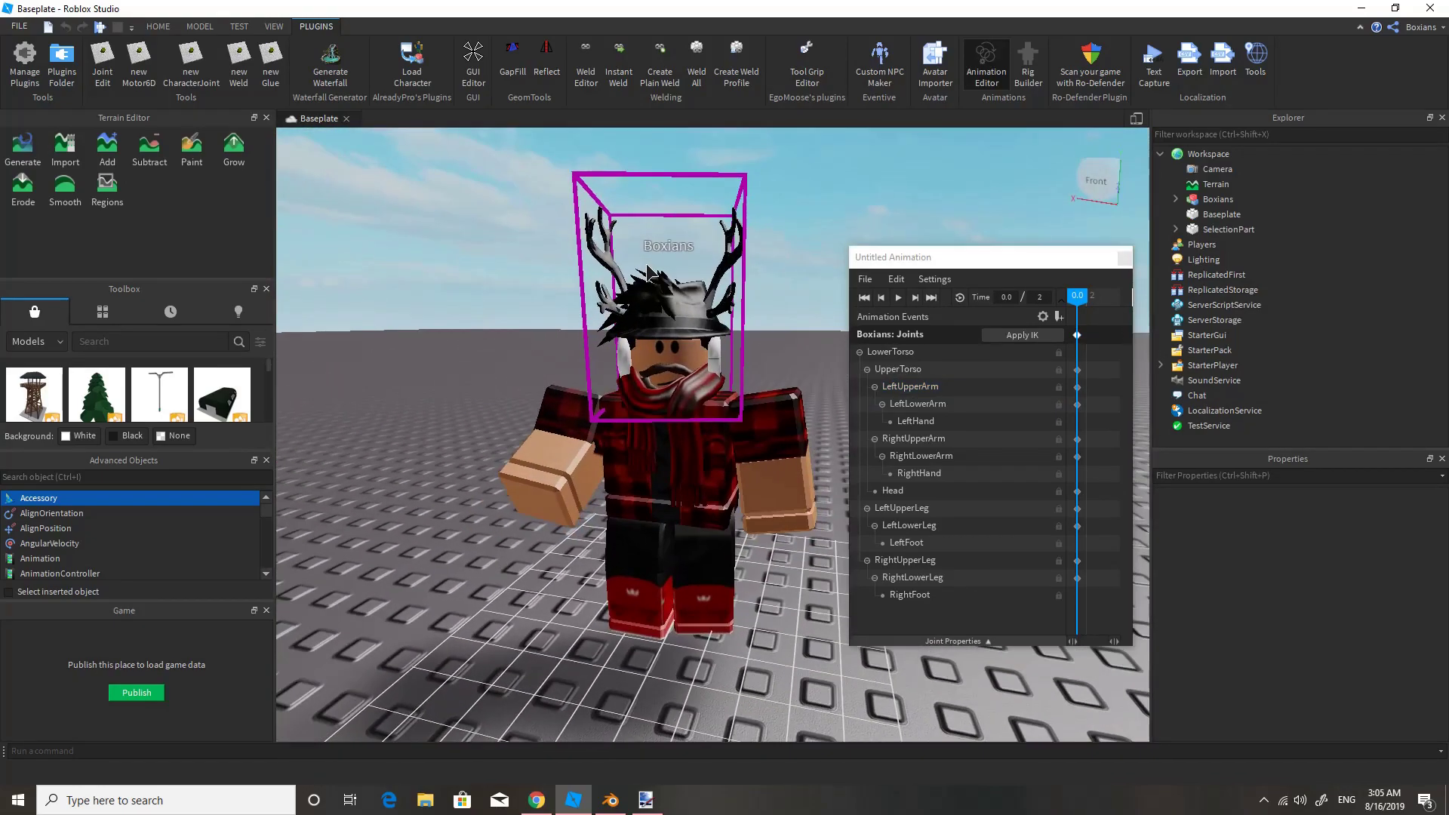
pyautogui.click(630, 543)
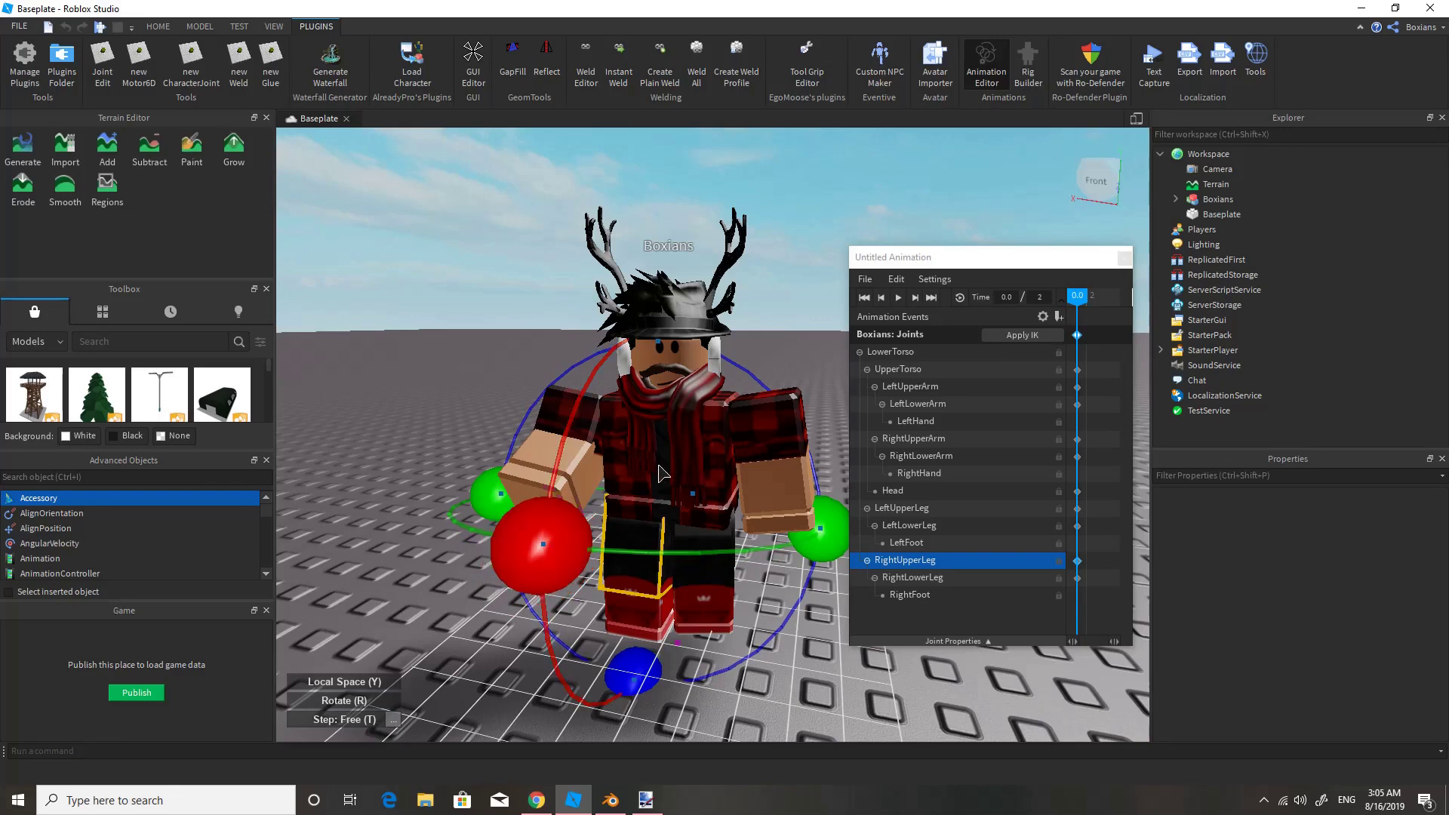
pyautogui.click(559, 447)
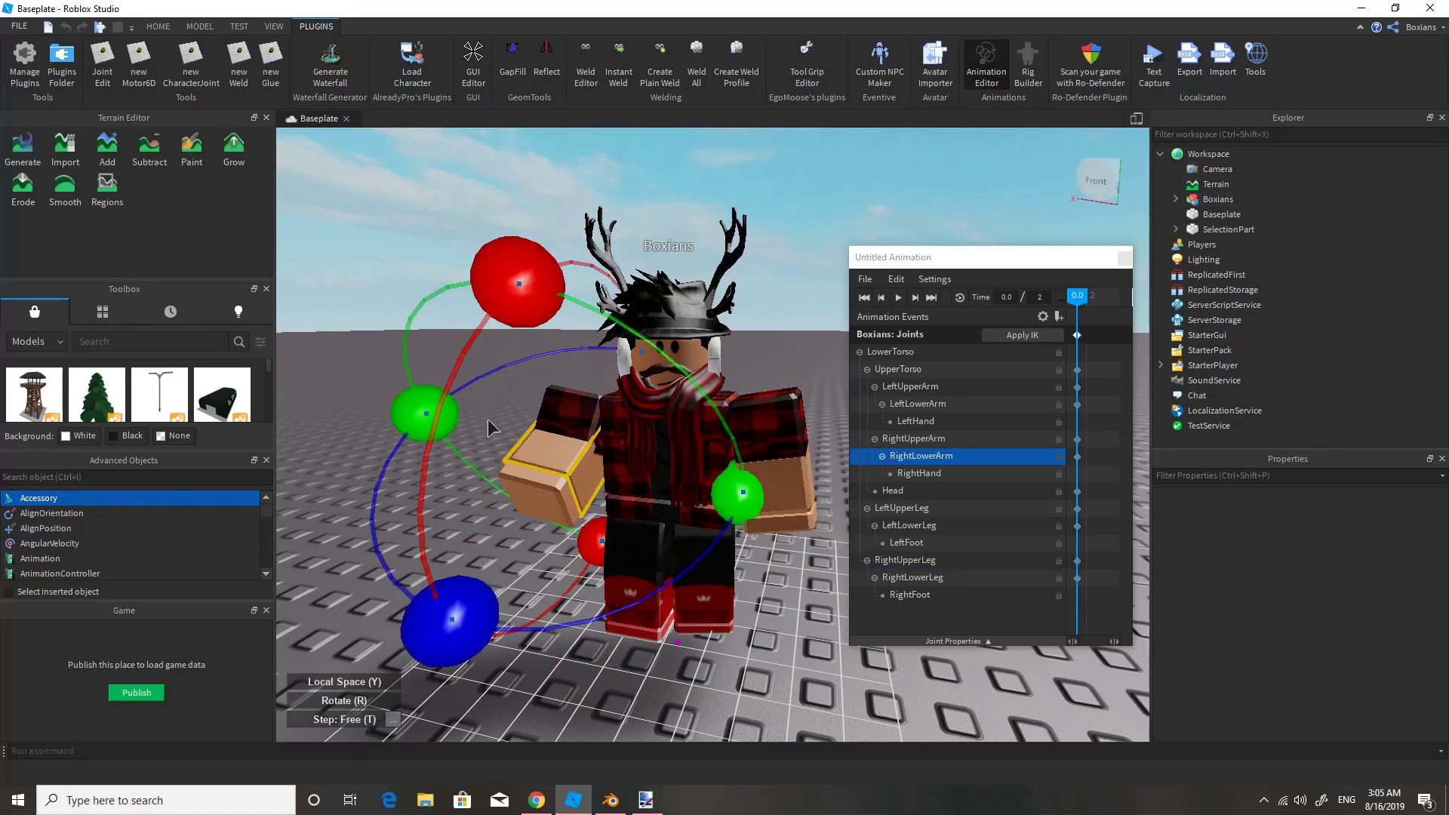
# Step: Close the Animation Editor, leaving the Boxians model standing in its pose
pyautogui.click(1205, 198)
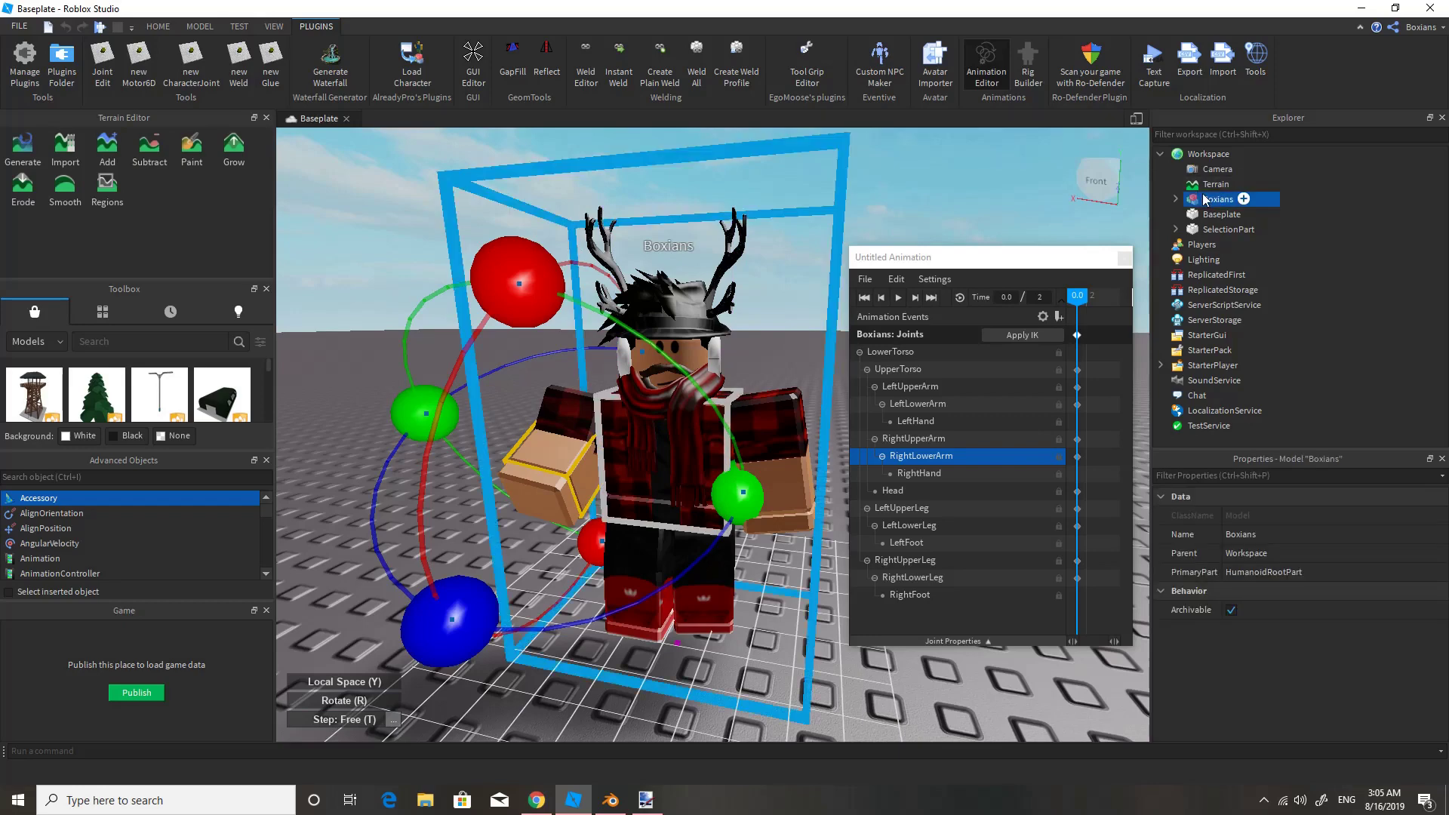
pyautogui.click(158, 26)
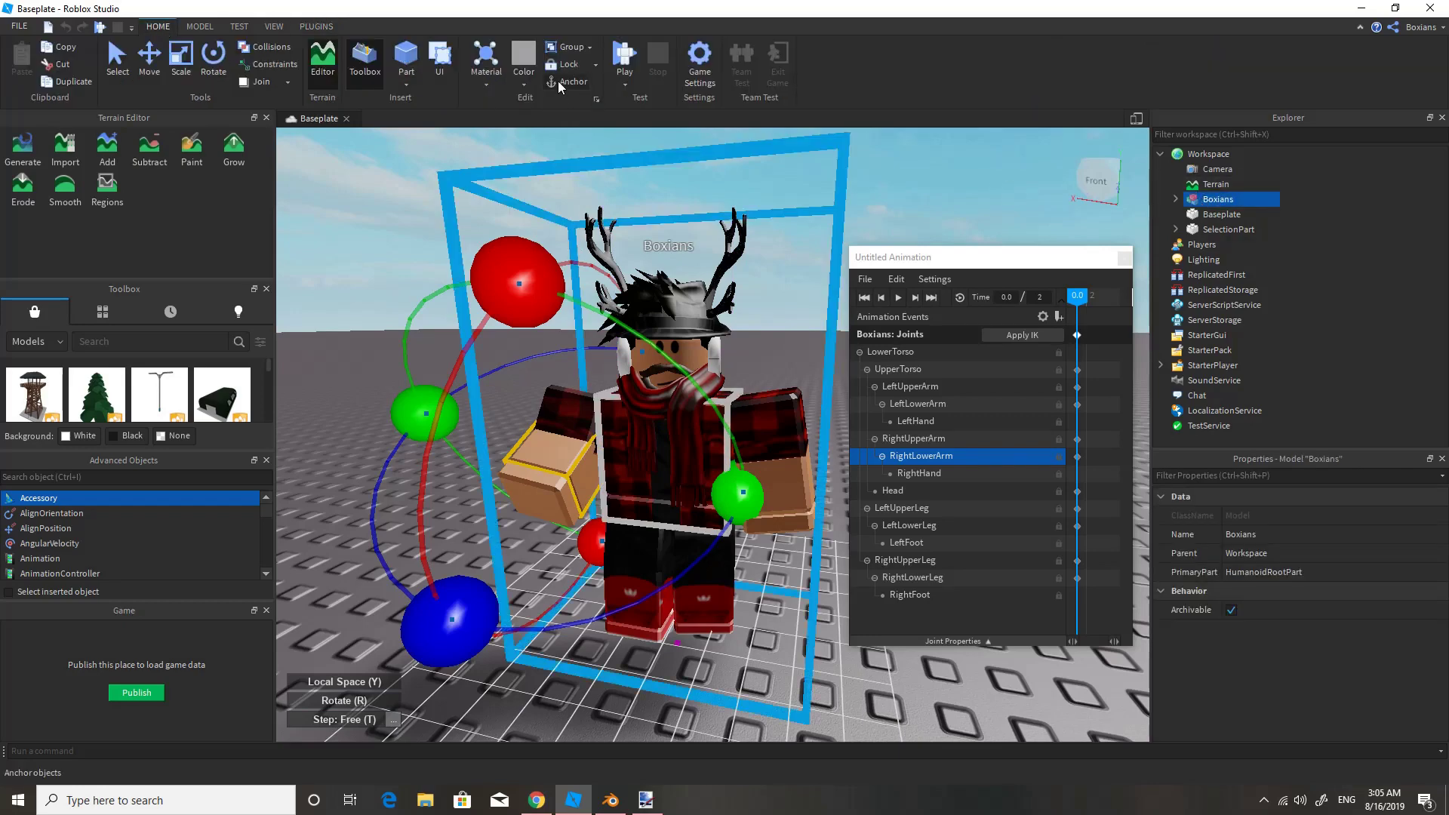
pyautogui.click(1123, 258)
pyautogui.click(939, 277)
pyautogui.scroll(5, 939, 278)
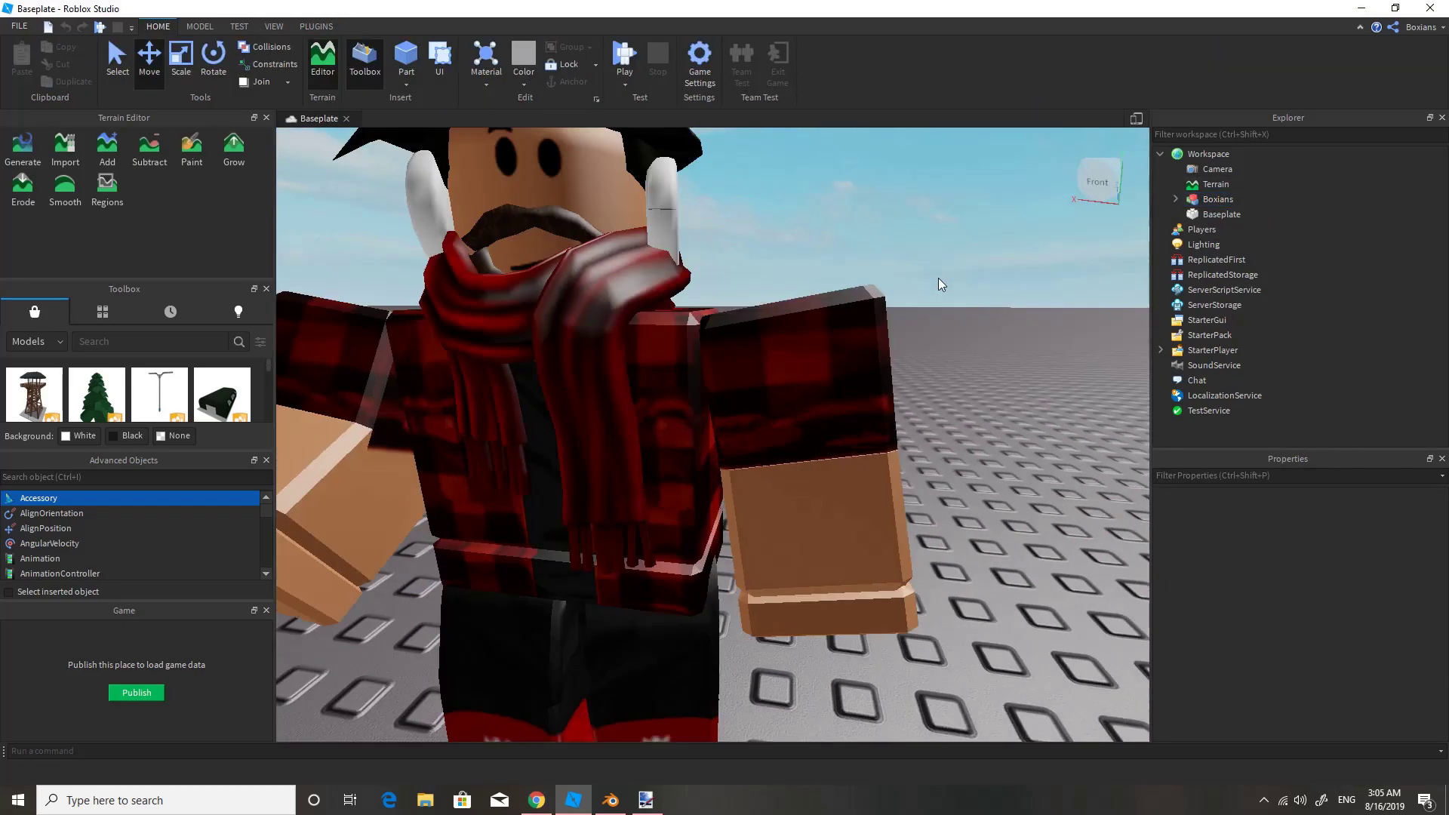
pyautogui.scroll(-5, 939, 277)
pyautogui.scroll(3, 939, 278)
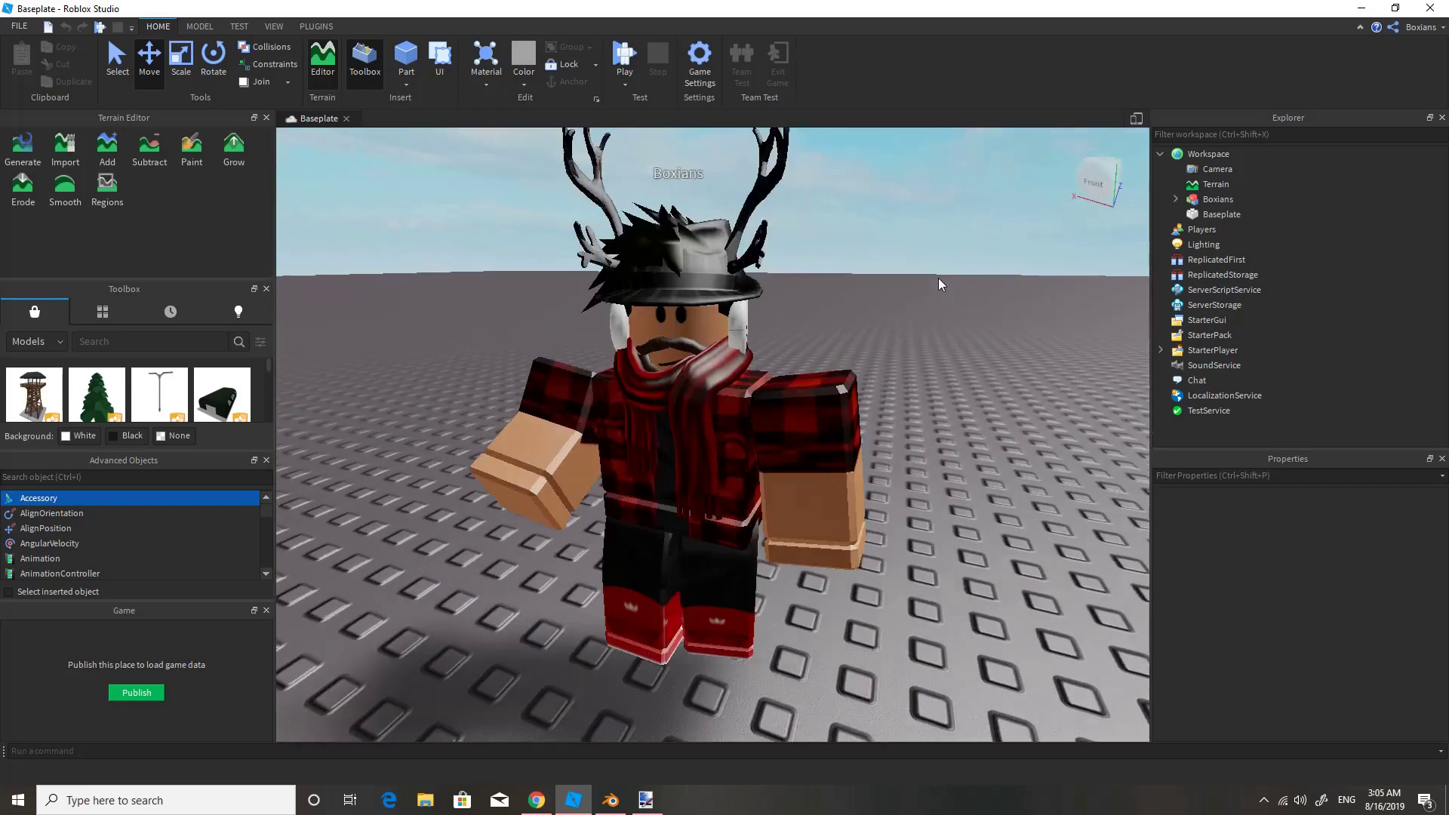
pyautogui.scroll(-3, 938, 278)
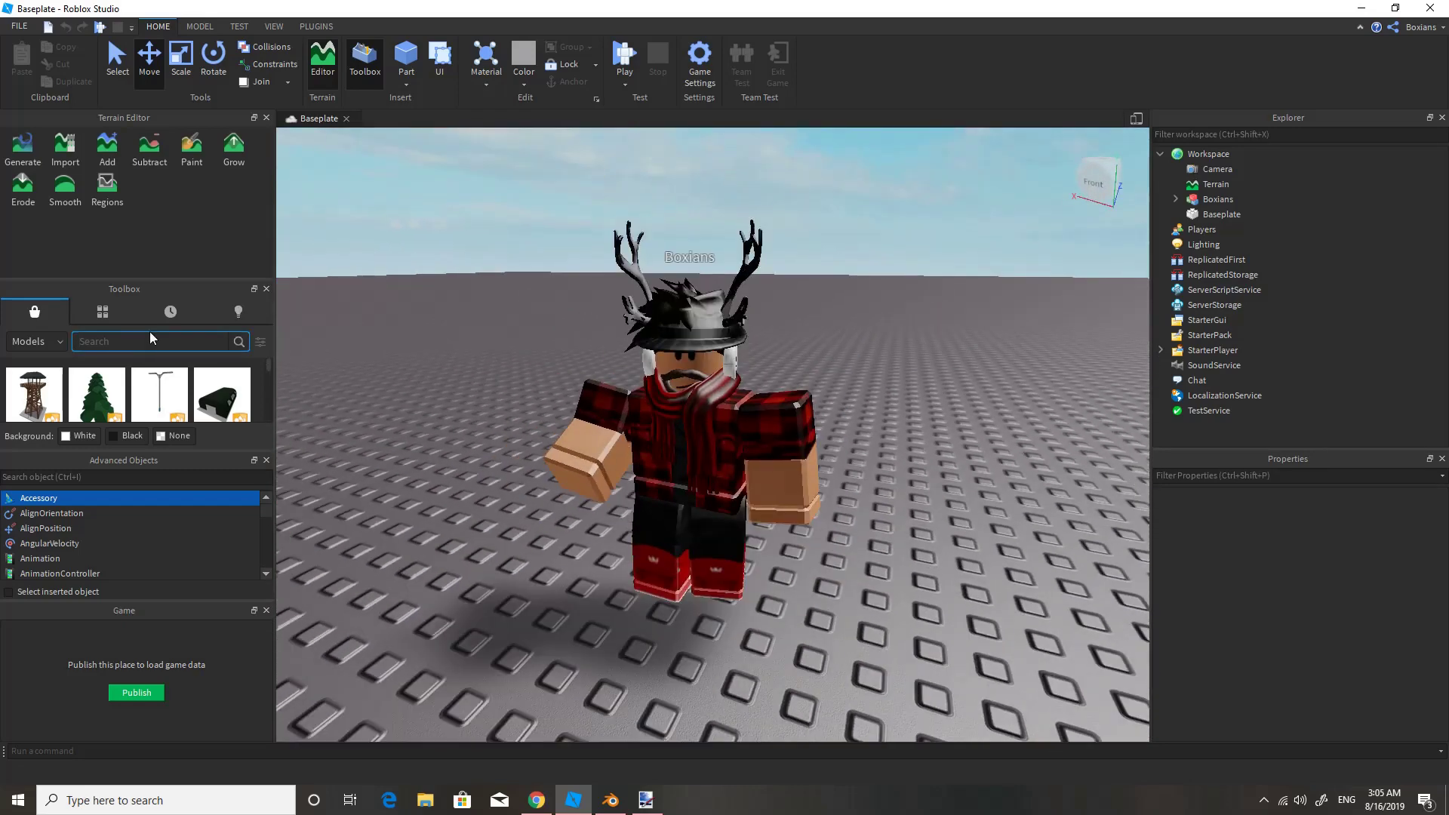
# Step: Insert a sword from the Toolbox search, keeping it out of the starter pack
pyautogui.write('sword')
pyautogui.press('Return')
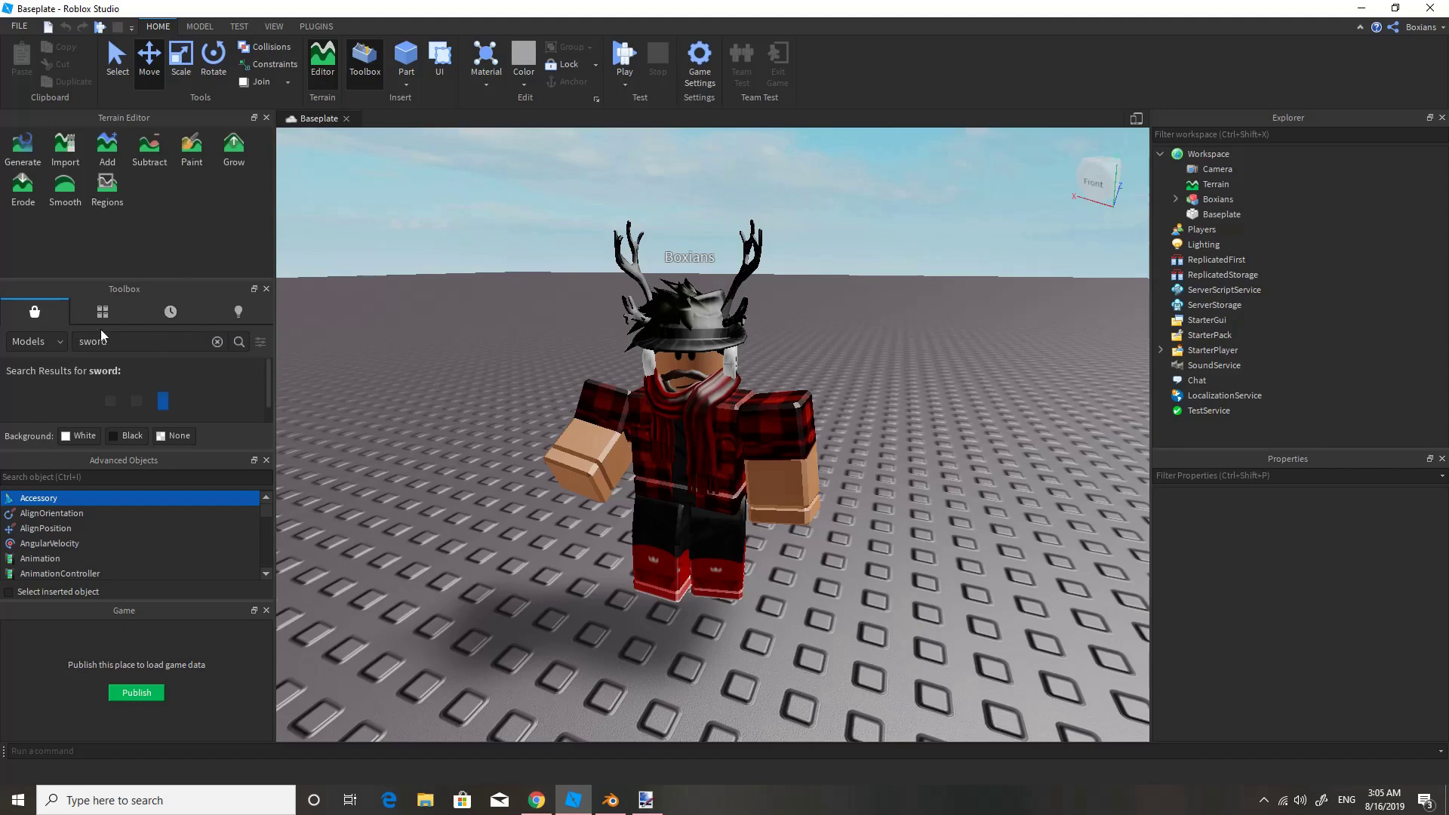
pyautogui.click(122, 415)
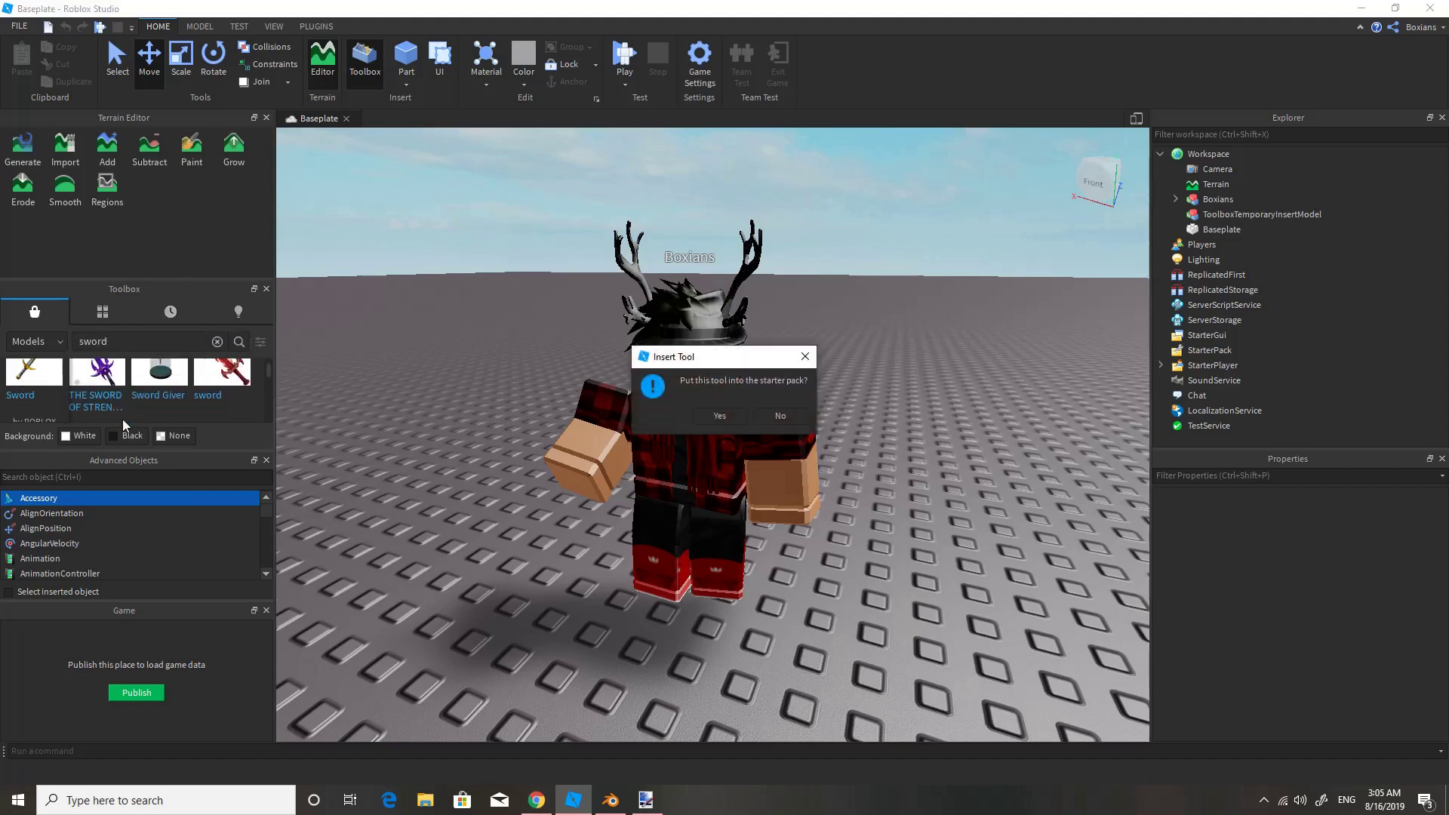
pyautogui.click(776, 415)
pyautogui.moveTo(776, 418)
pyautogui.mouseDown(button='right')
pyautogui.moveTo(417, 439)
pyautogui.moveTo(541, 464)
pyautogui.mouseUp(button='right')
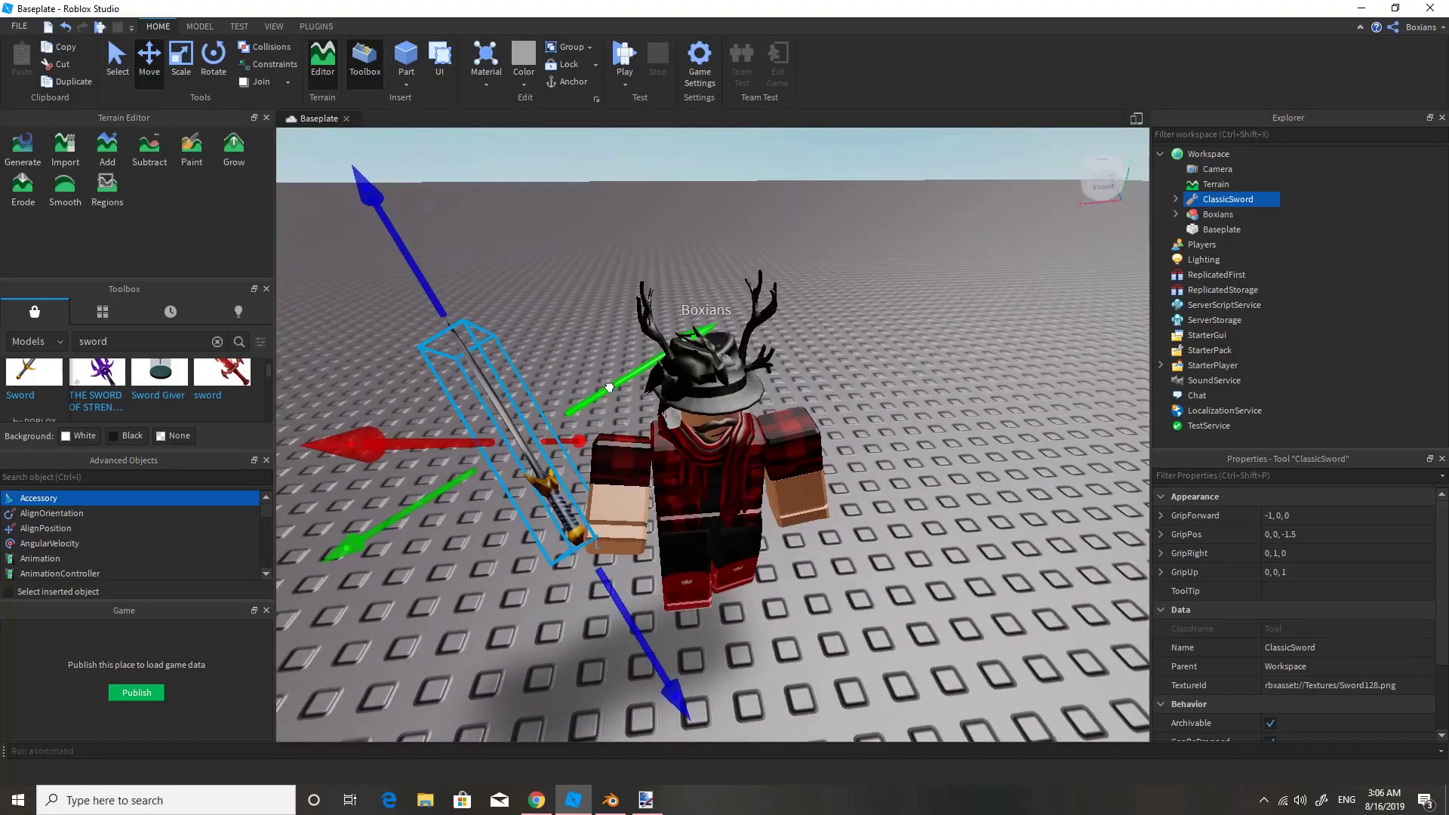
# Step: Rotate the sword so it stands upright
pyautogui.click(214, 61)
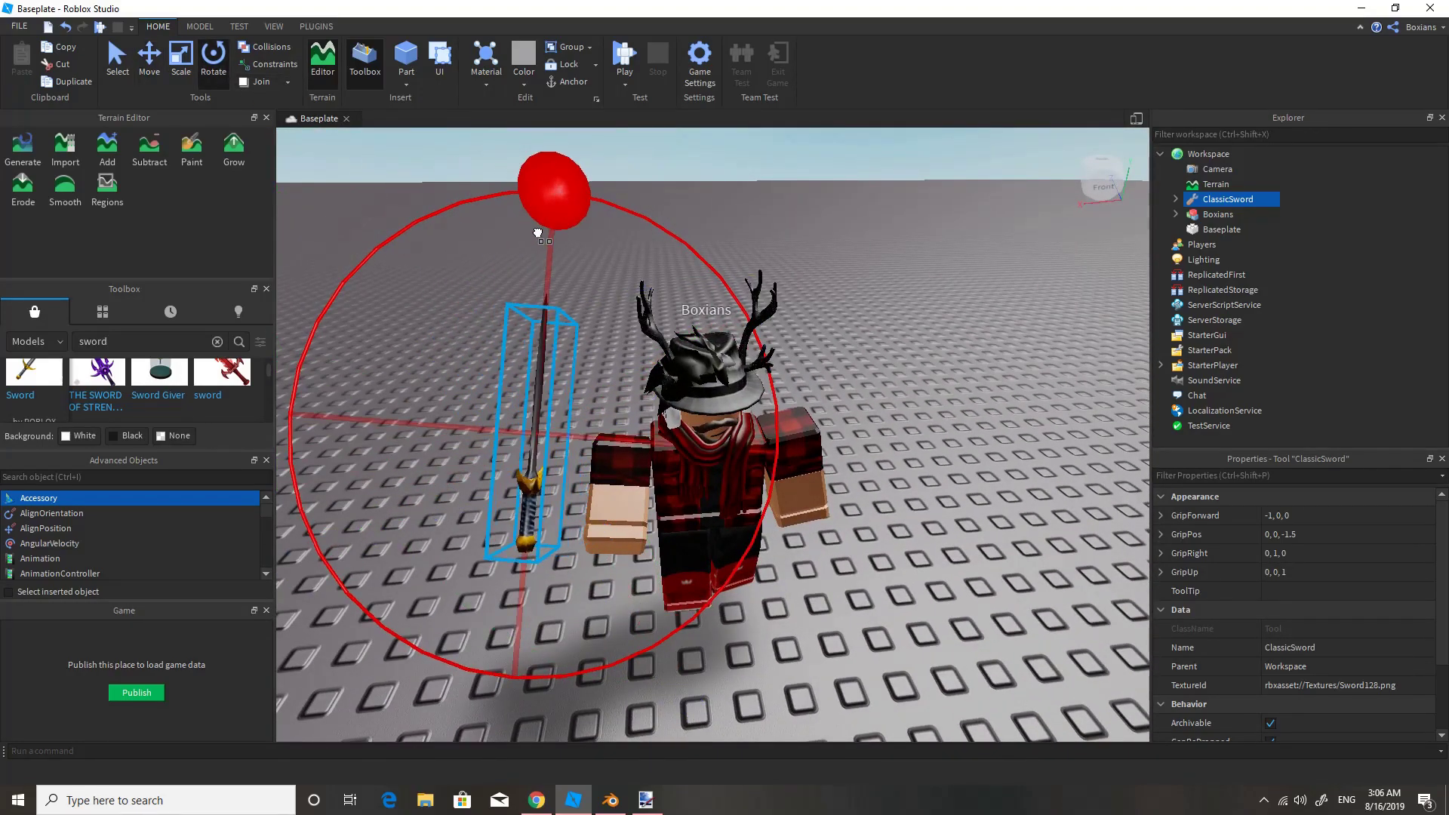
pyautogui.moveTo(536, 232); pyautogui.dragTo(720, 264, button='right')
pyautogui.moveTo(824, 556); pyautogui.dragTo(846, 534)
pyautogui.moveTo(846, 535); pyautogui.dragTo(812, 519, button='right')
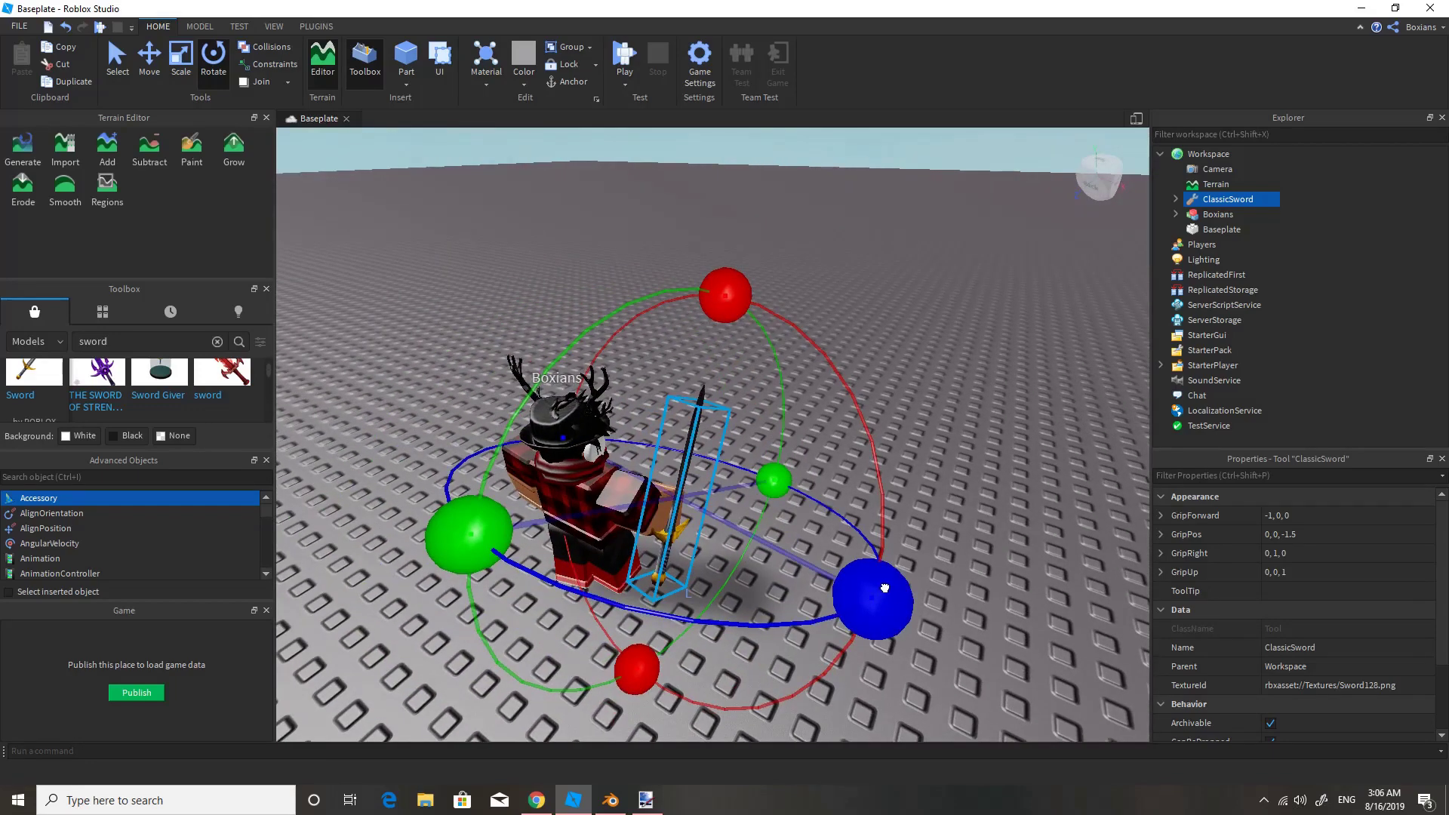
pyautogui.moveTo(874, 596); pyautogui.dragTo(888, 587)
# Step: Move the sword so its hilt sits in the avatar's raised right hand
pyautogui.hotkey('ctrl', '2')
pyautogui.moveTo(642, 479); pyautogui.dragTo(581, 478)
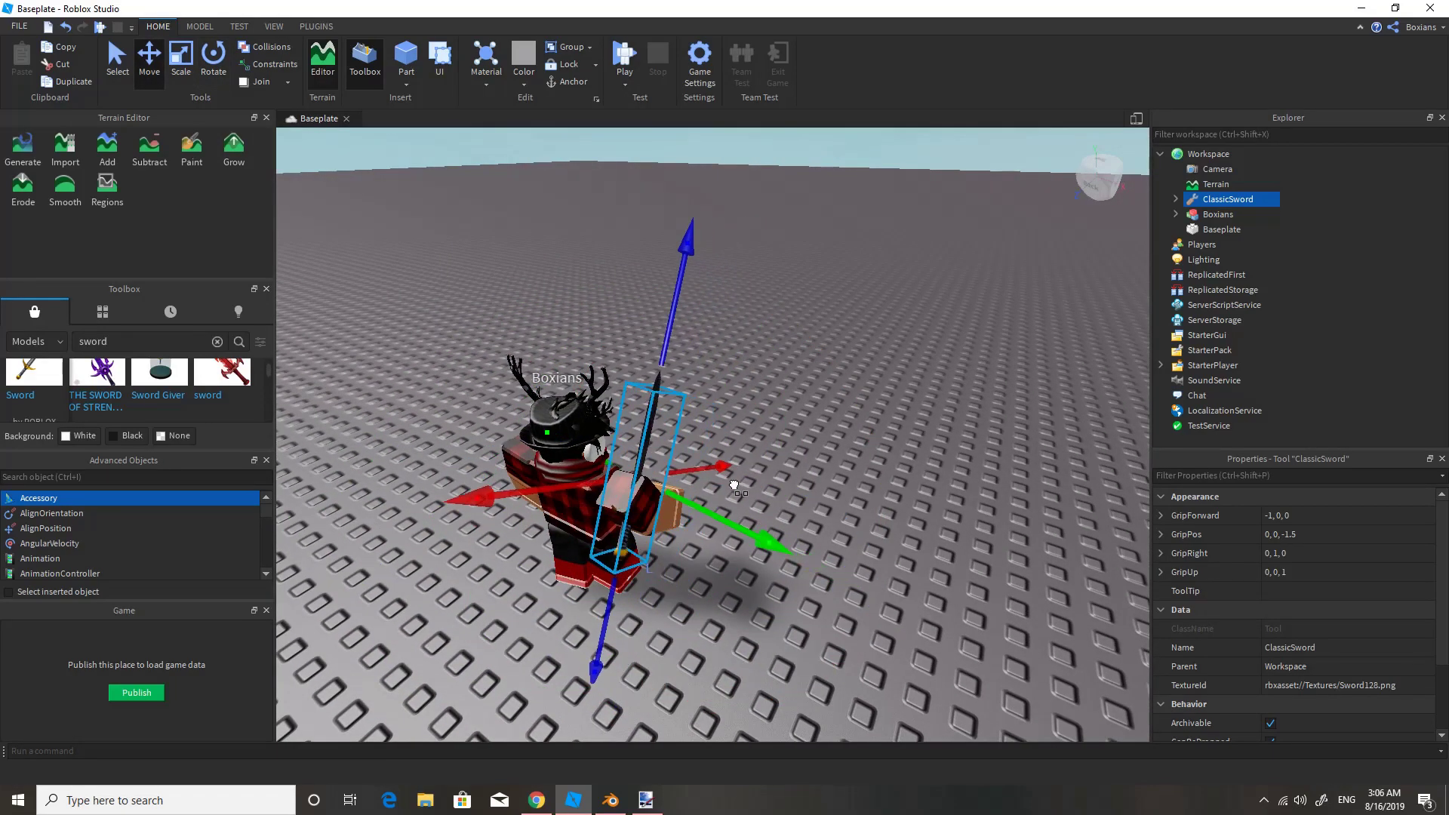
pyautogui.moveTo(580, 478)
pyautogui.mouseDown(button='right')
pyautogui.moveTo(667, 427)
pyautogui.moveTo(651, 258)
pyautogui.moveTo(709, 464)
pyautogui.moveTo(746, 402)
pyautogui.moveTo(743, 446)
pyautogui.mouseUp(button='right')
pyautogui.scroll(2, 738, 450)
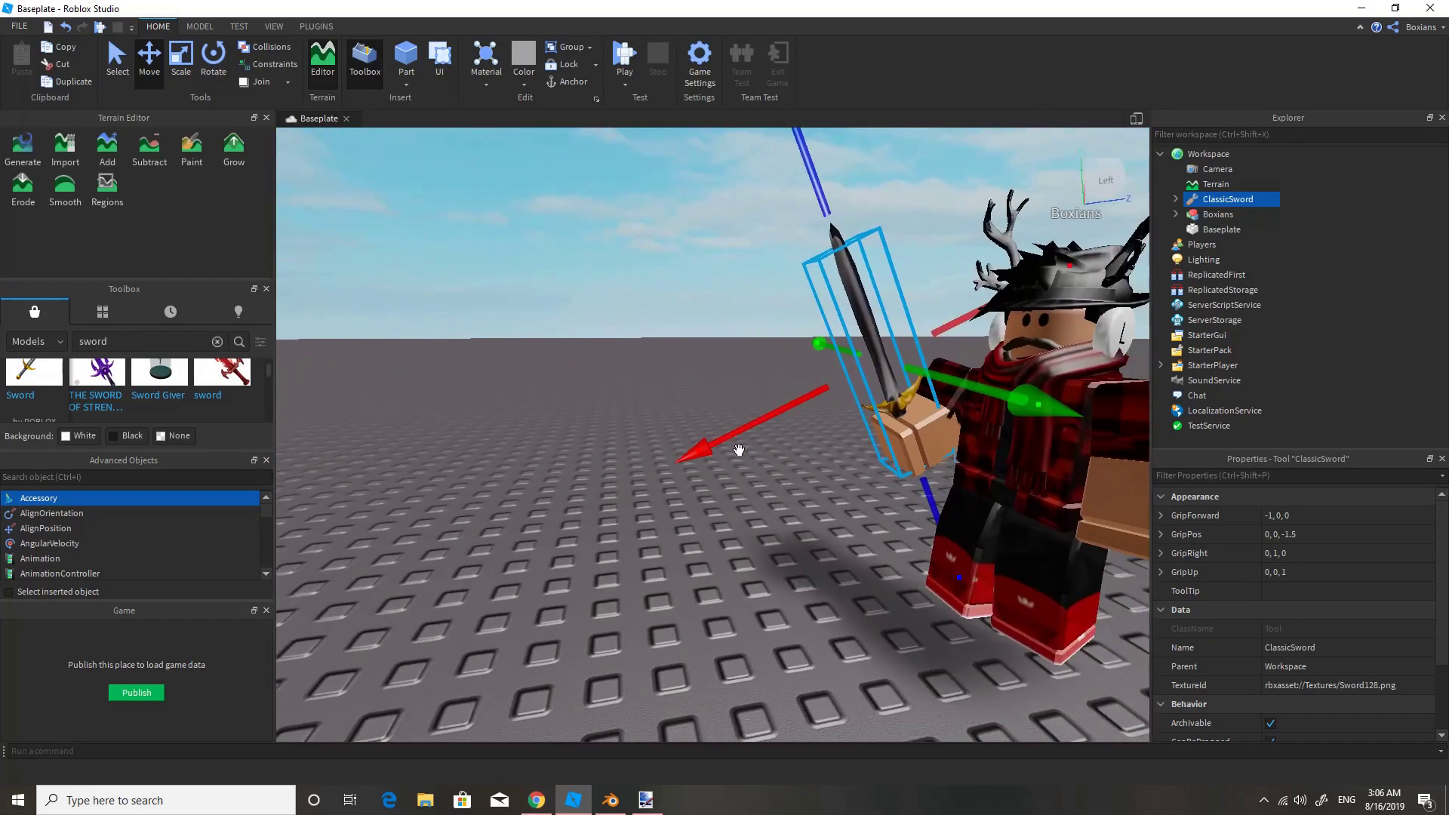
pyautogui.moveTo(741, 443); pyautogui.dragTo(727, 439)
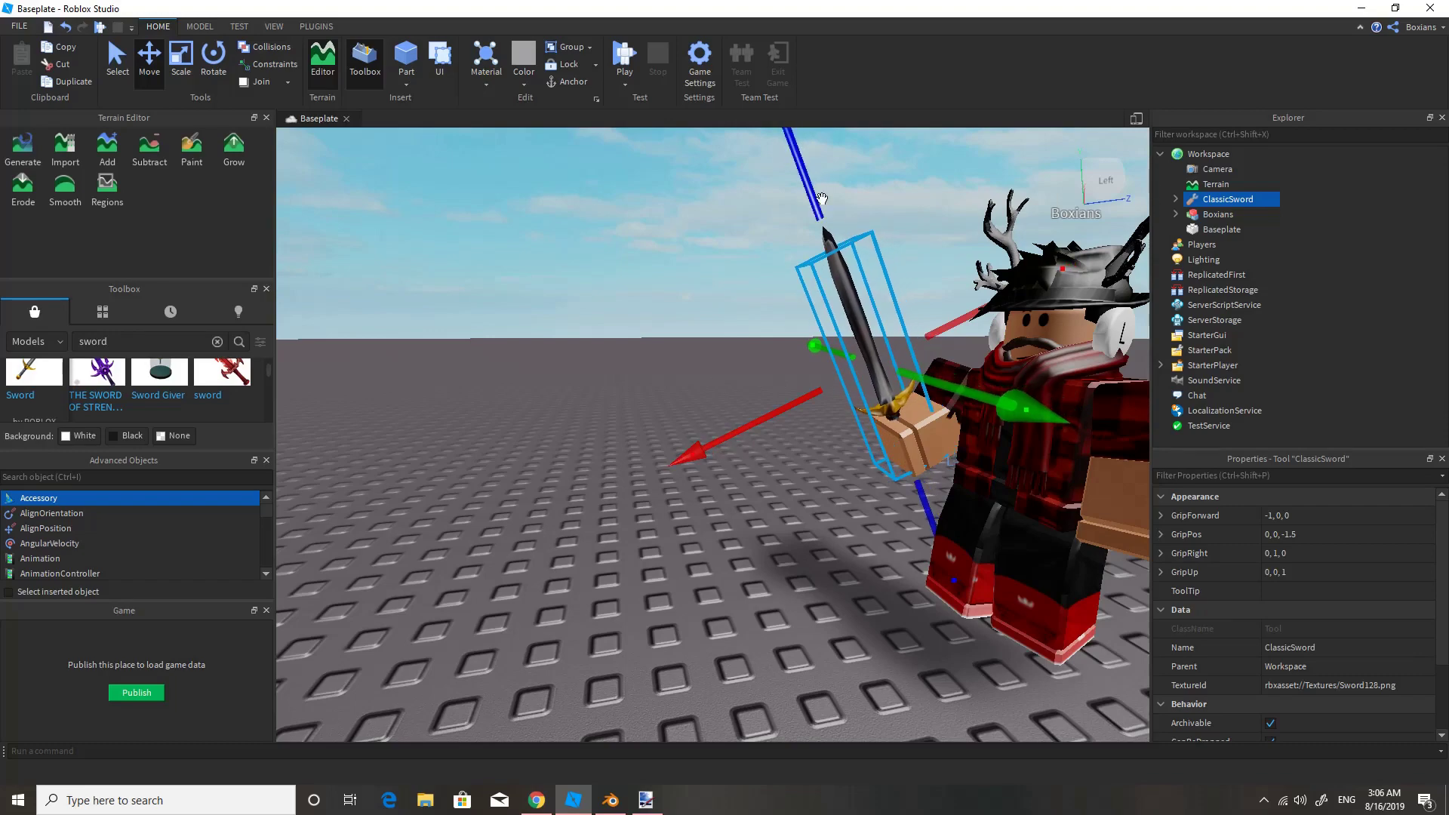
pyautogui.moveTo(720, 418); pyautogui.dragTo(784, 434, button='right')
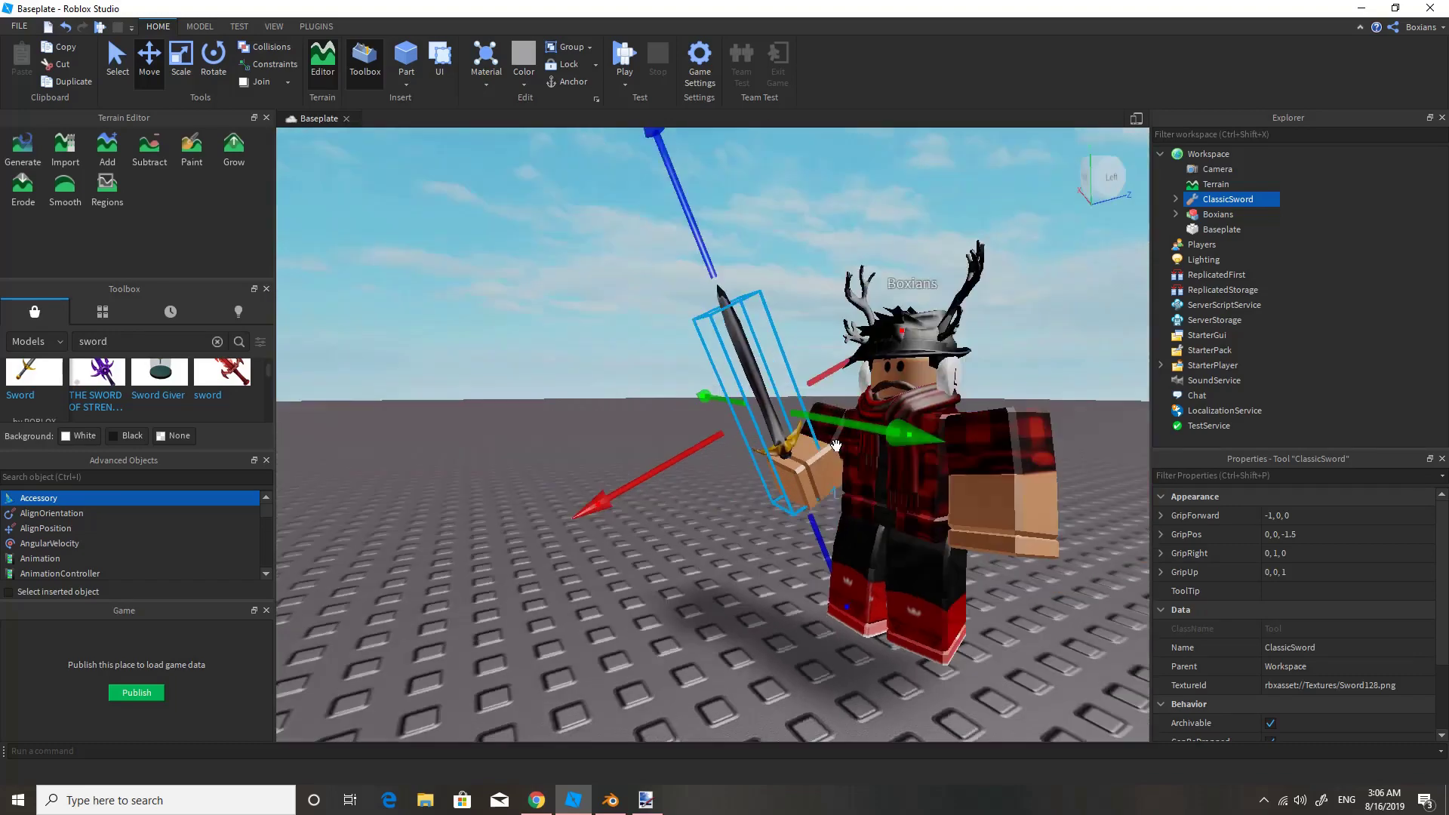
pyautogui.scroll(3, 815, 441)
pyautogui.scroll(-2, 837, 446)
pyautogui.moveTo(491, 198); pyautogui.dragTo(494, 199)
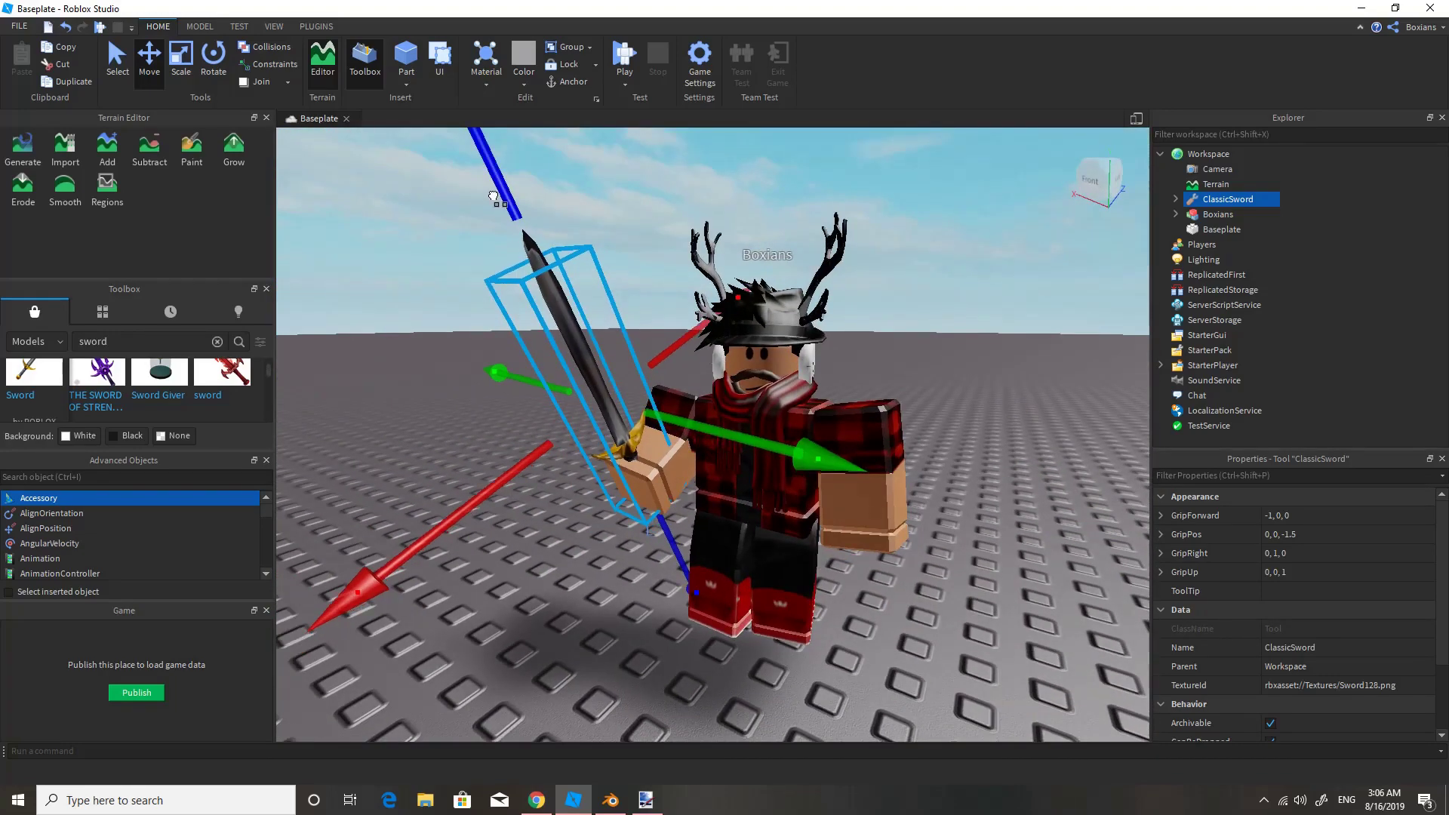
# Step: Inspect the sword placement up close and reselect ClassicSword in Explorer
pyautogui.press('d')
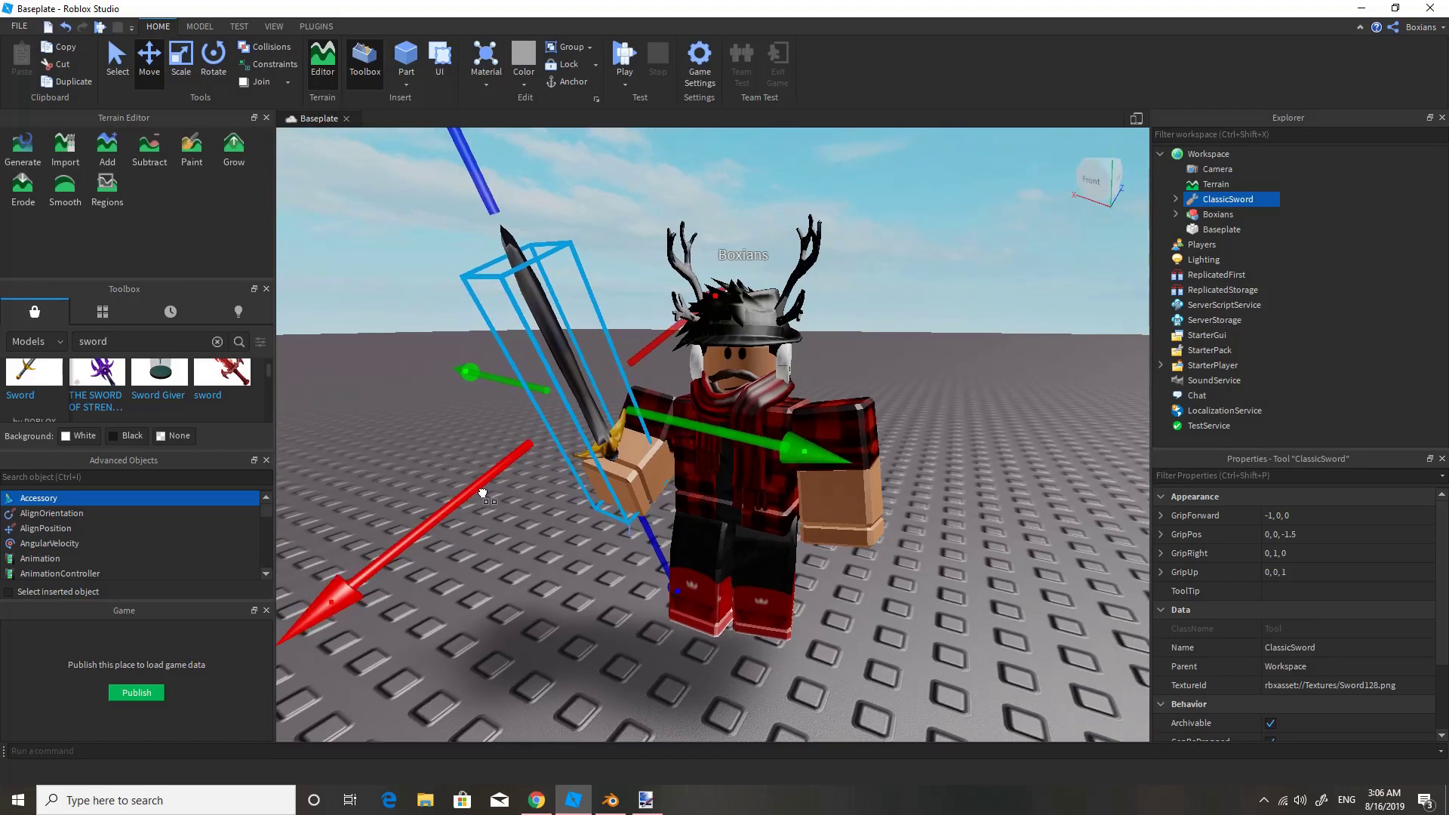
pyautogui.click(694, 224)
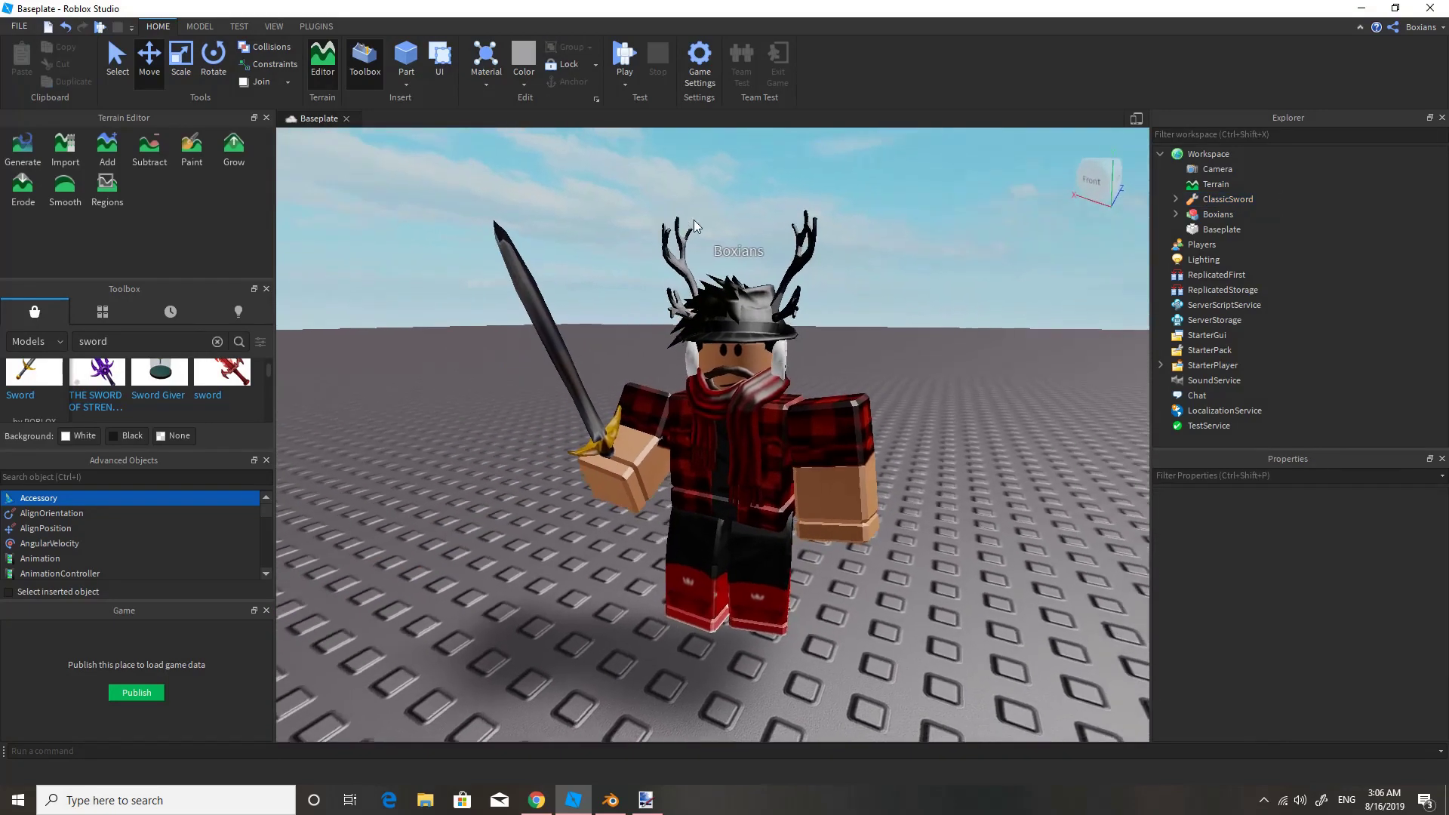
pyautogui.press('w')
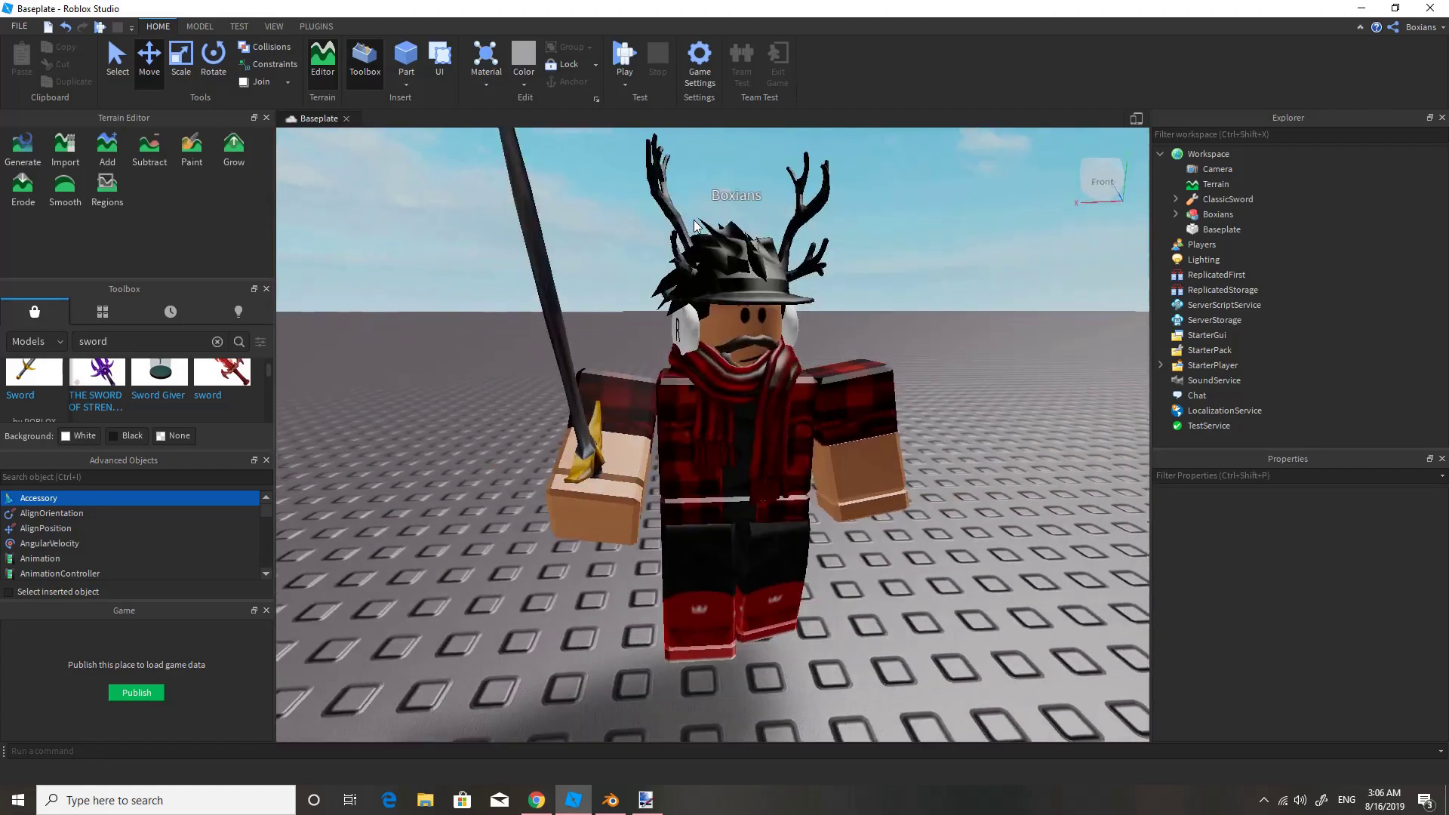
pyautogui.press('s')
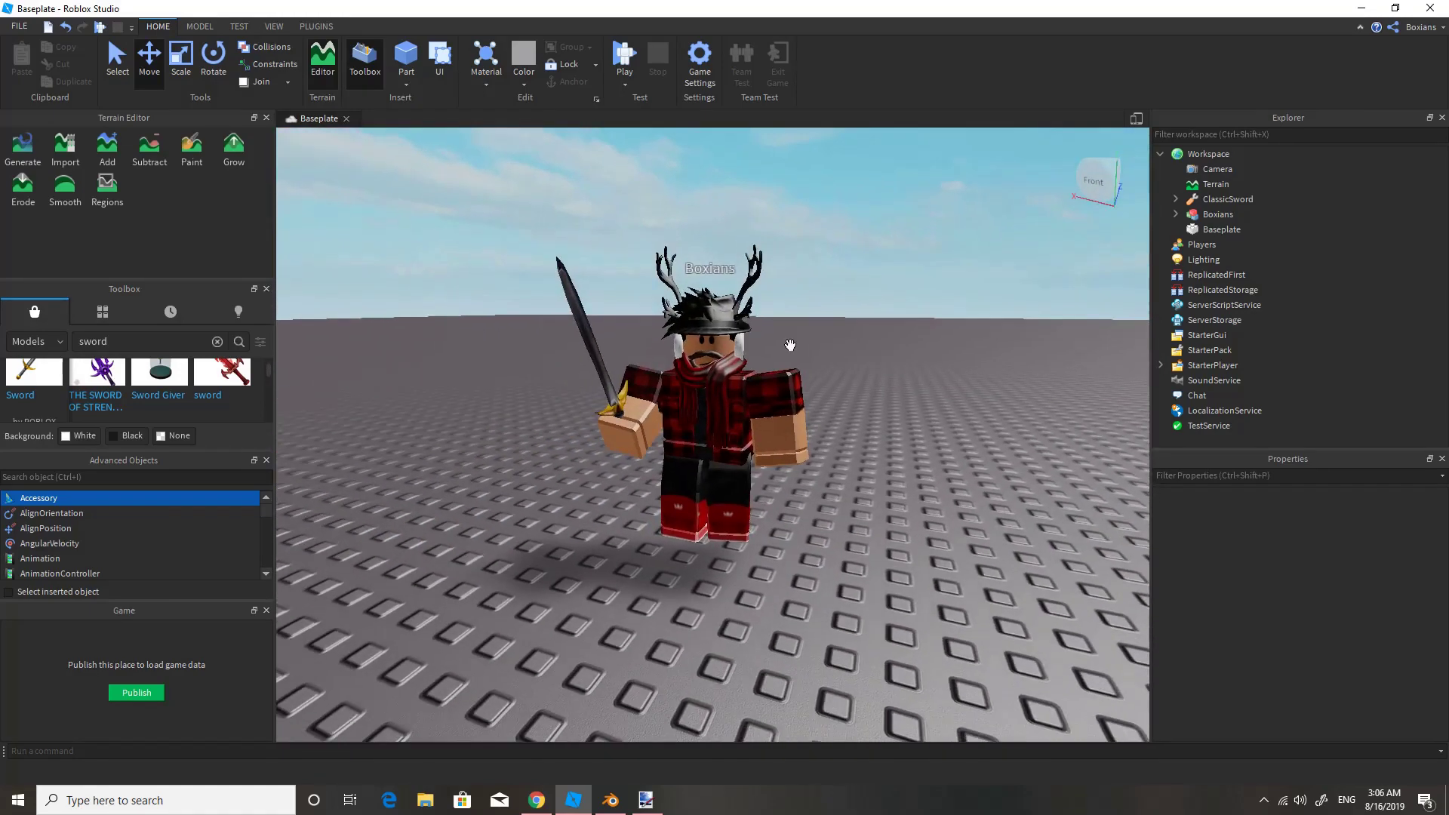
pyautogui.click(1224, 199)
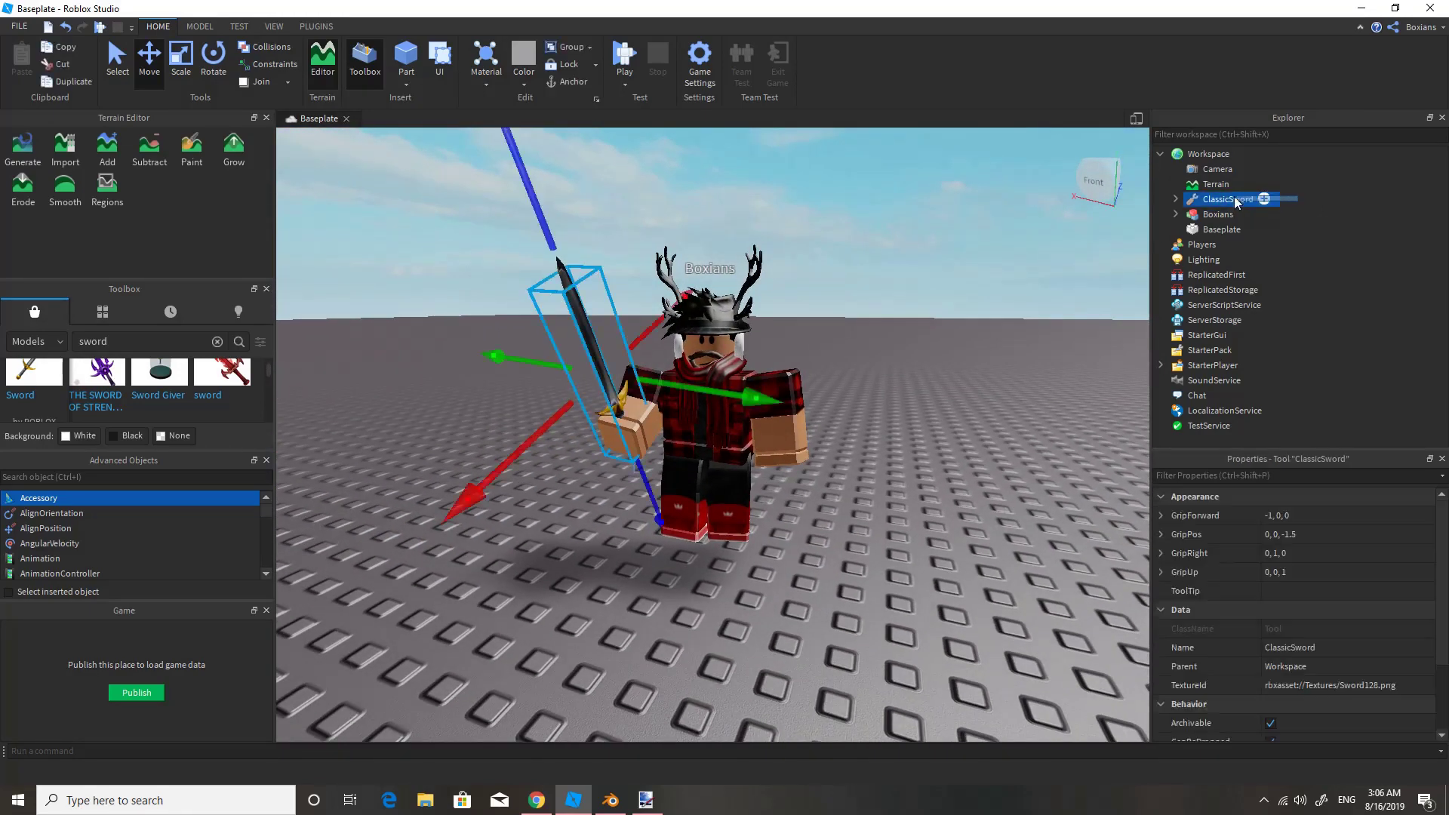
# Step: Group the ClassicSword with the Boxians avatar into a single model for export
pyautogui.moveTo(1230, 199); pyautogui.dragTo(1209, 215)
pyautogui.click(578, 50)
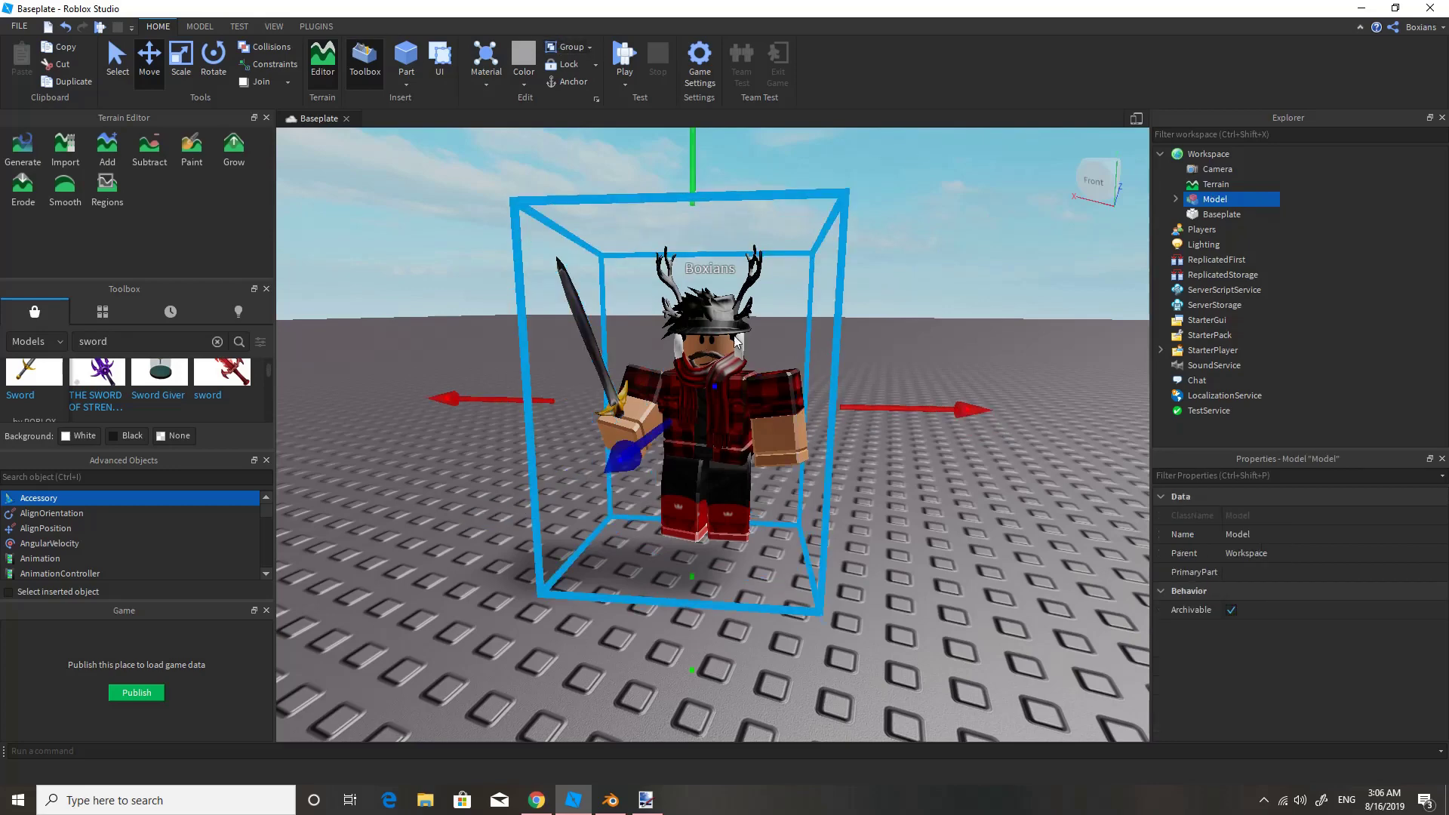
pyautogui.rightClick(1200, 204)
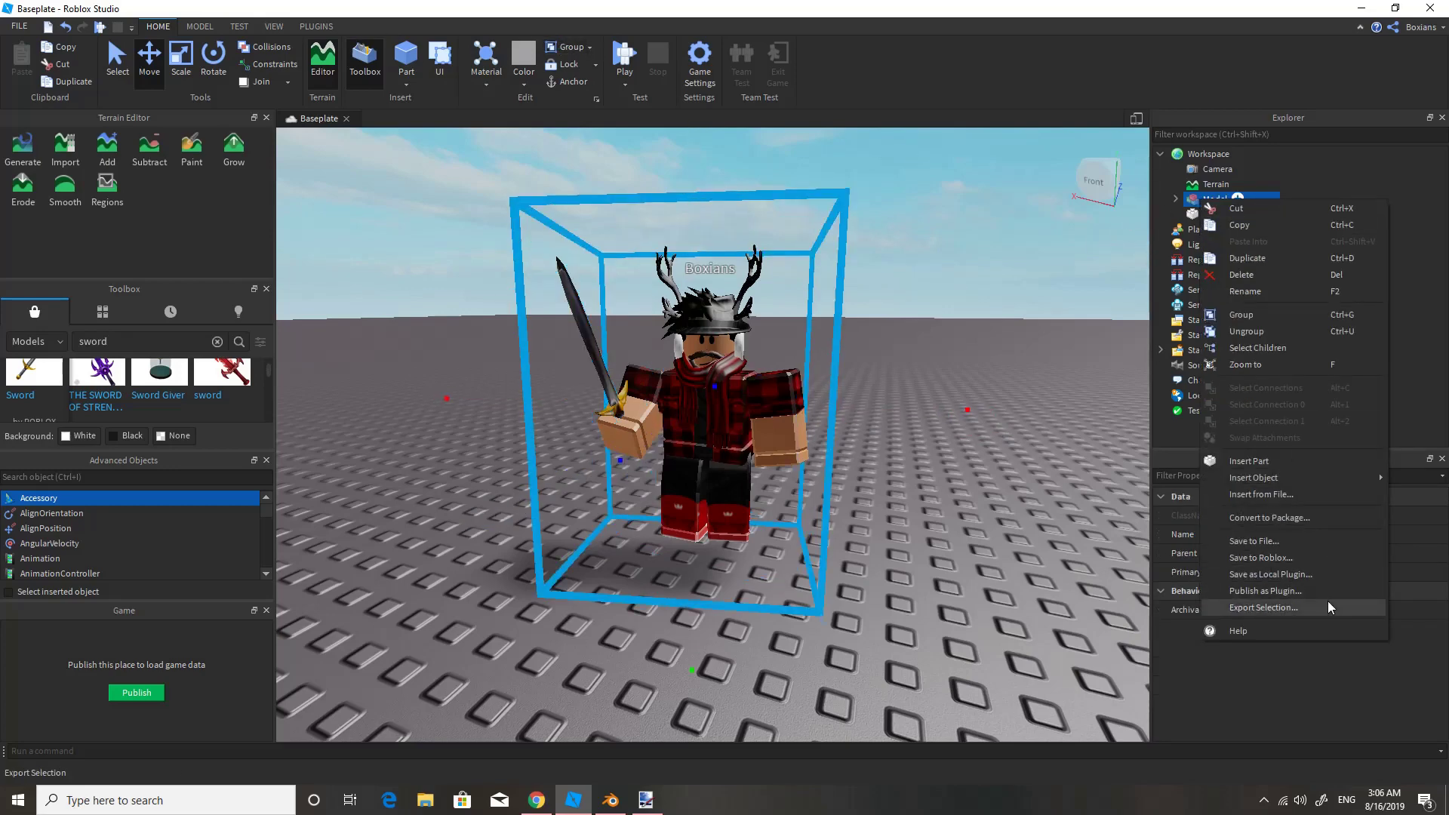
pyautogui.click(1245, 606)
# Step: Save the grouped model as the OBJ file 'Boxians 2' and switch to Blender
pyautogui.click(71, 149)
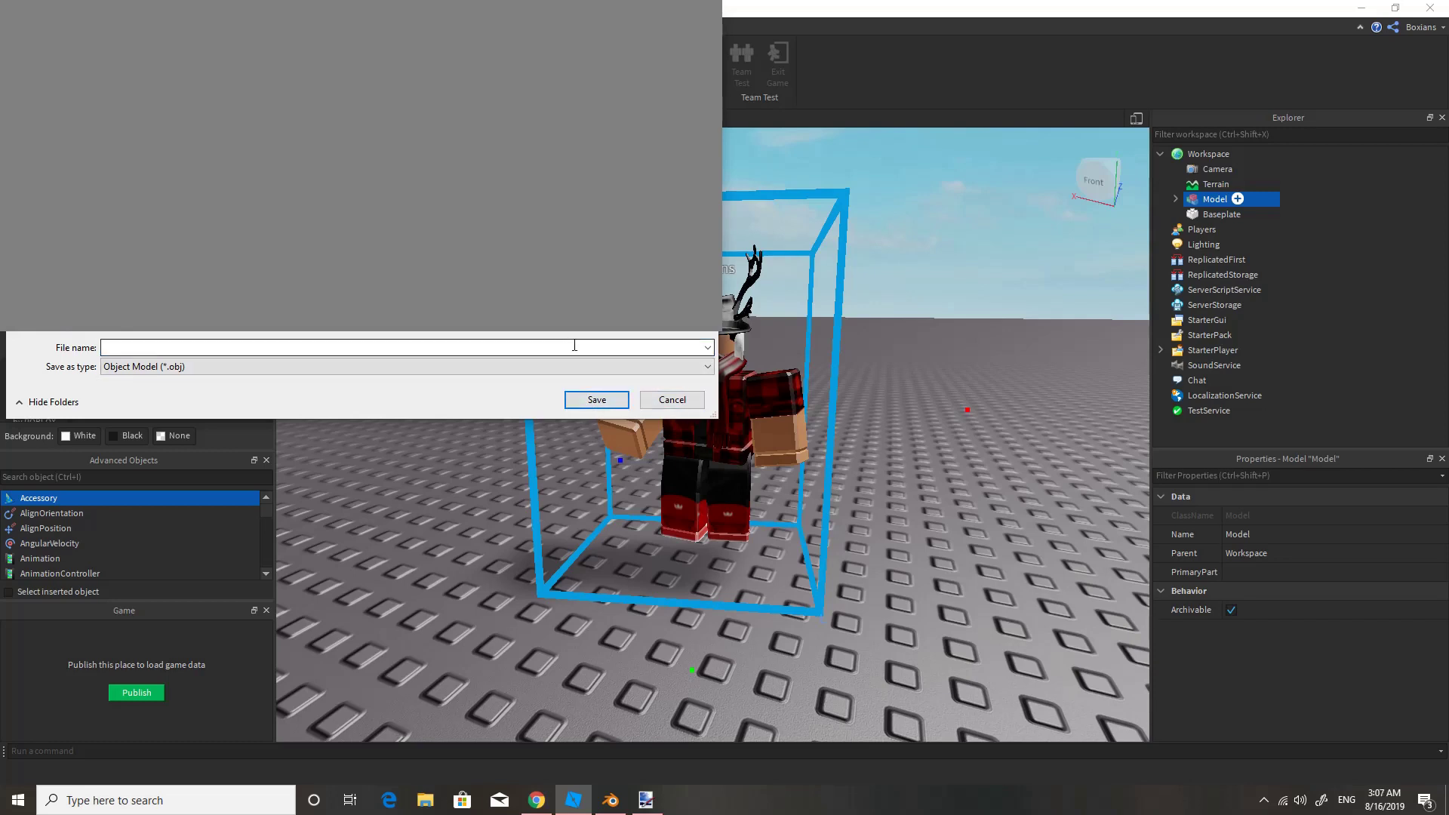
pyautogui.write('Boxians ')
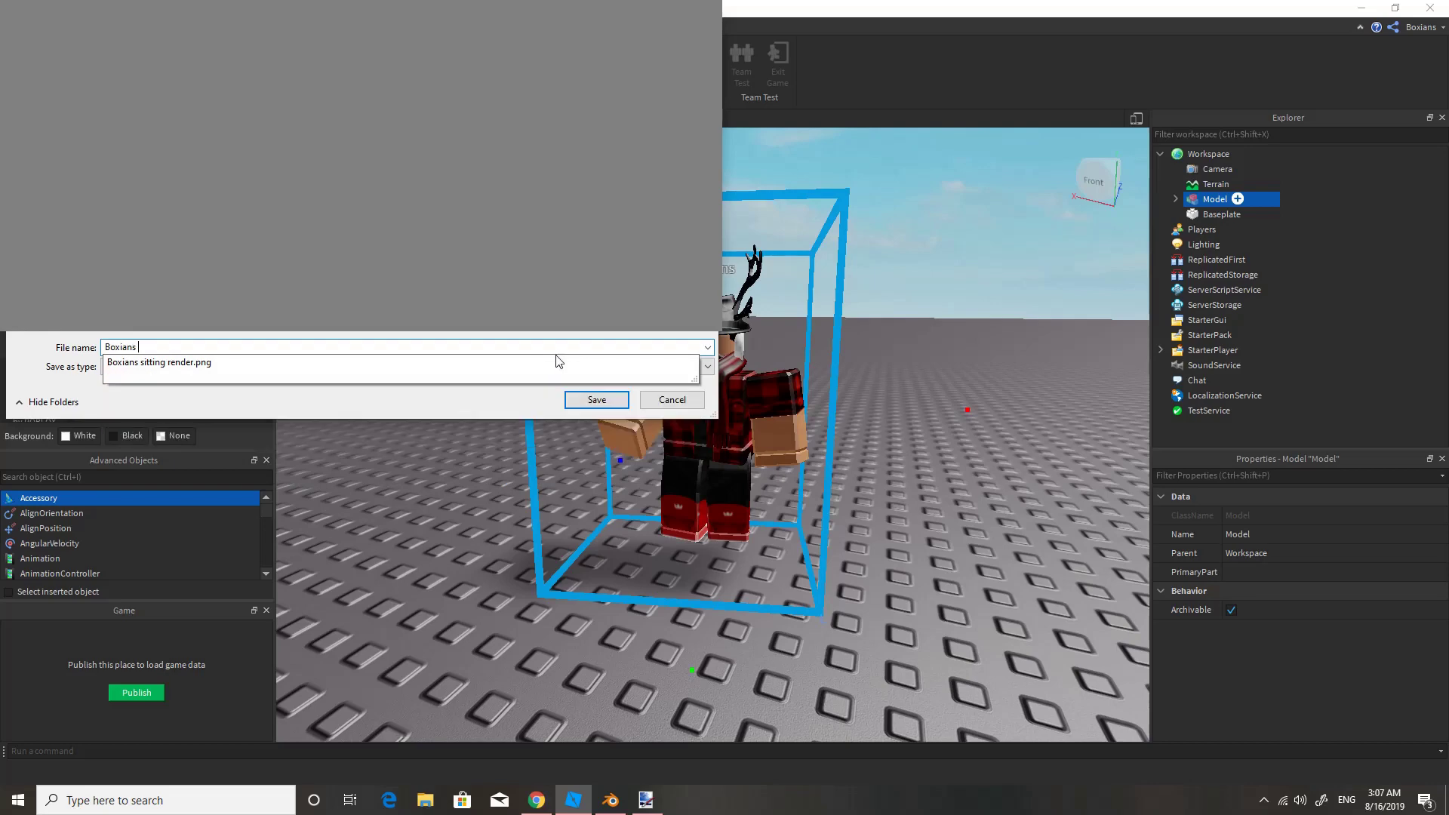
pyautogui.write('R')
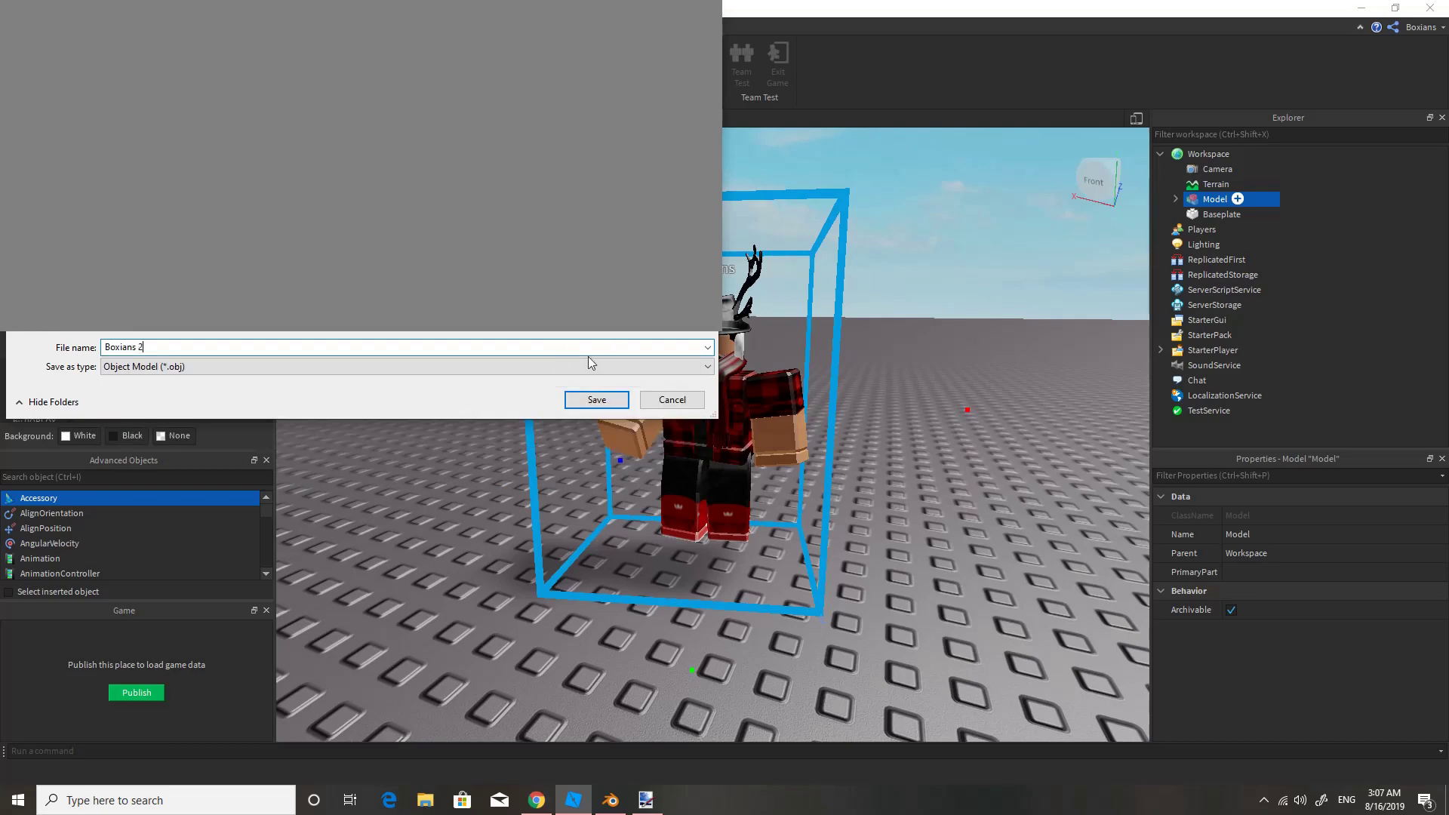
pyautogui.click(597, 399)
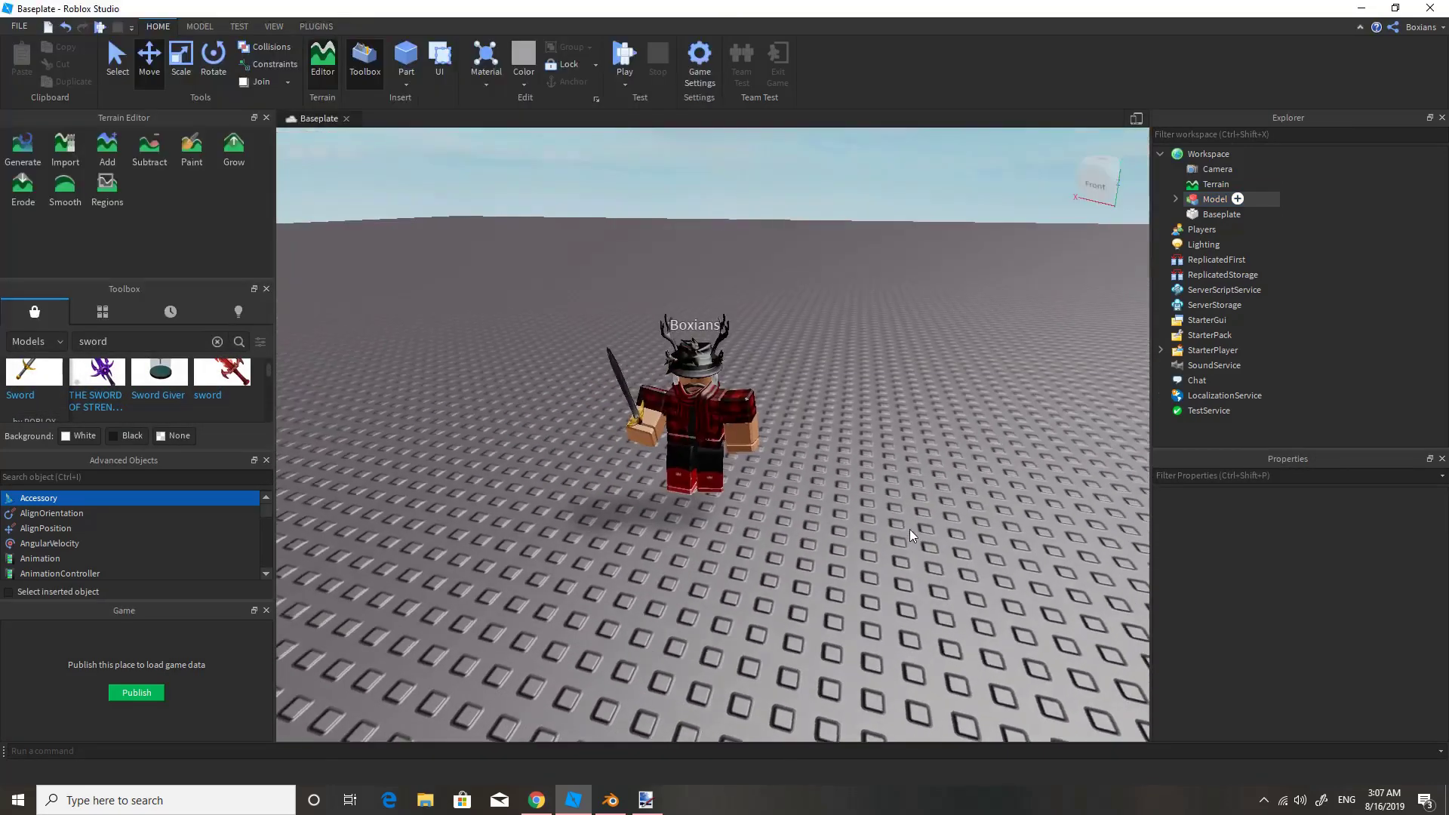
pyautogui.scroll(2, 822, 537)
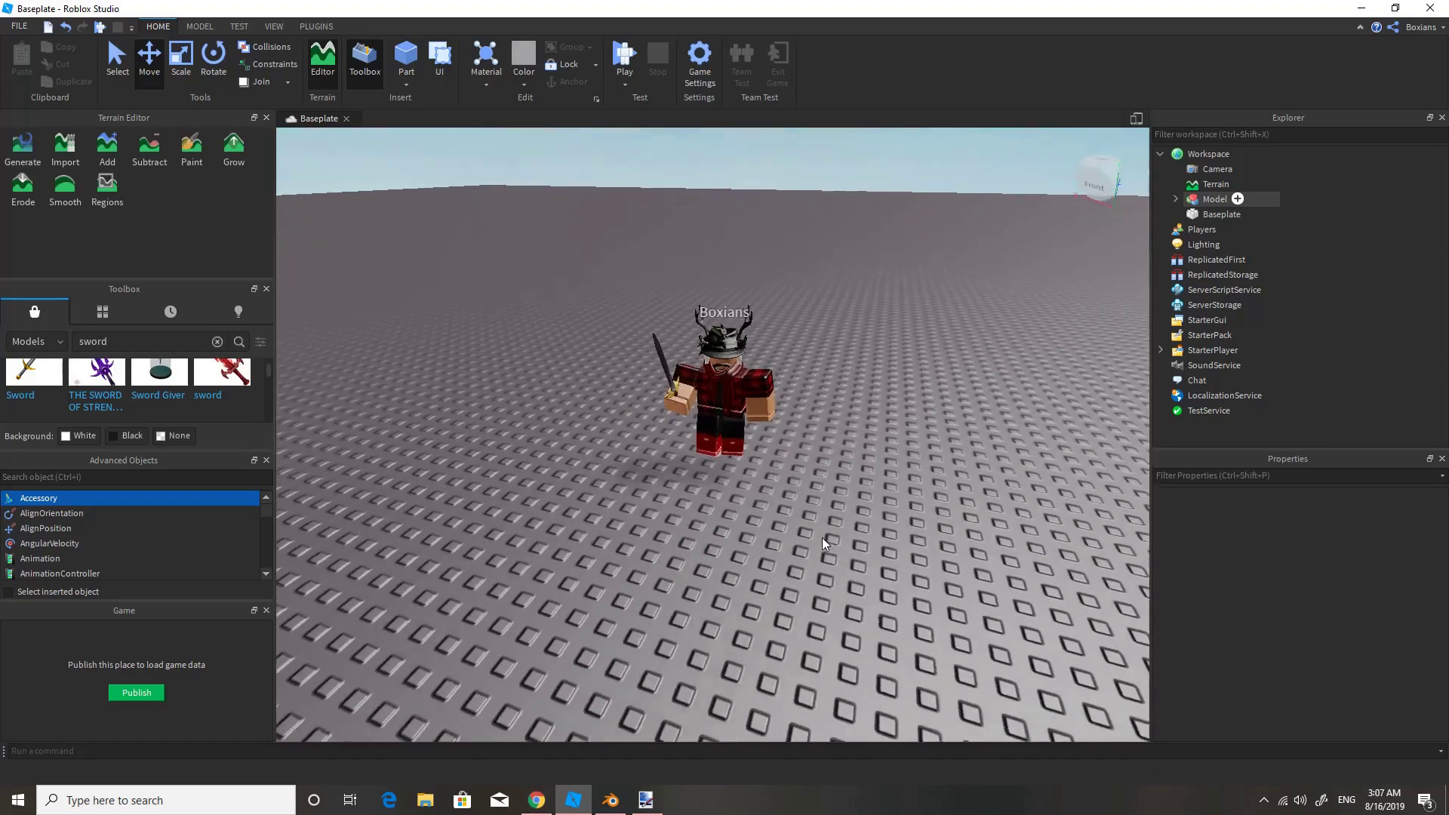
pyautogui.scroll(2, 803, 532)
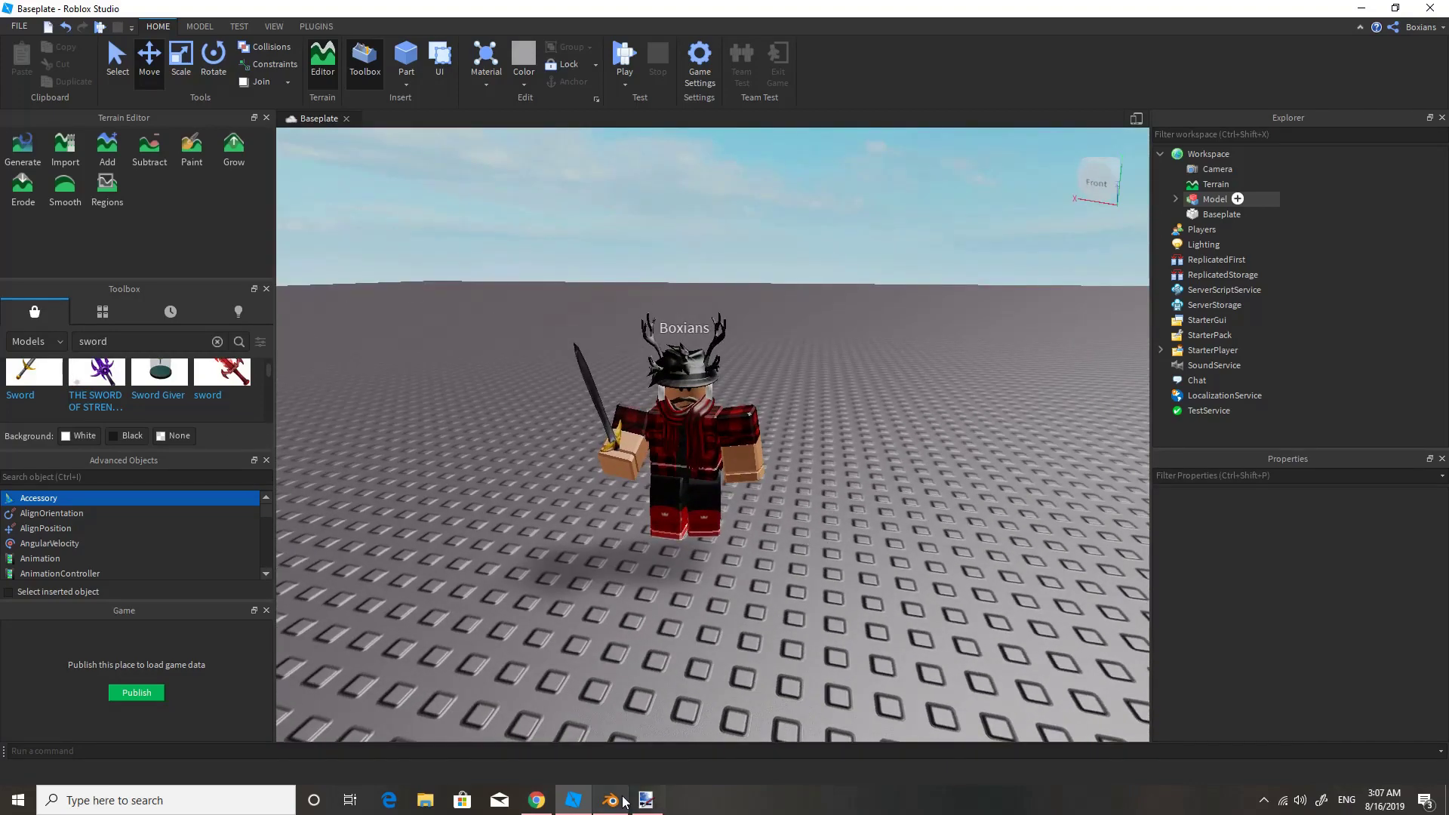
pyautogui.click(623, 800)
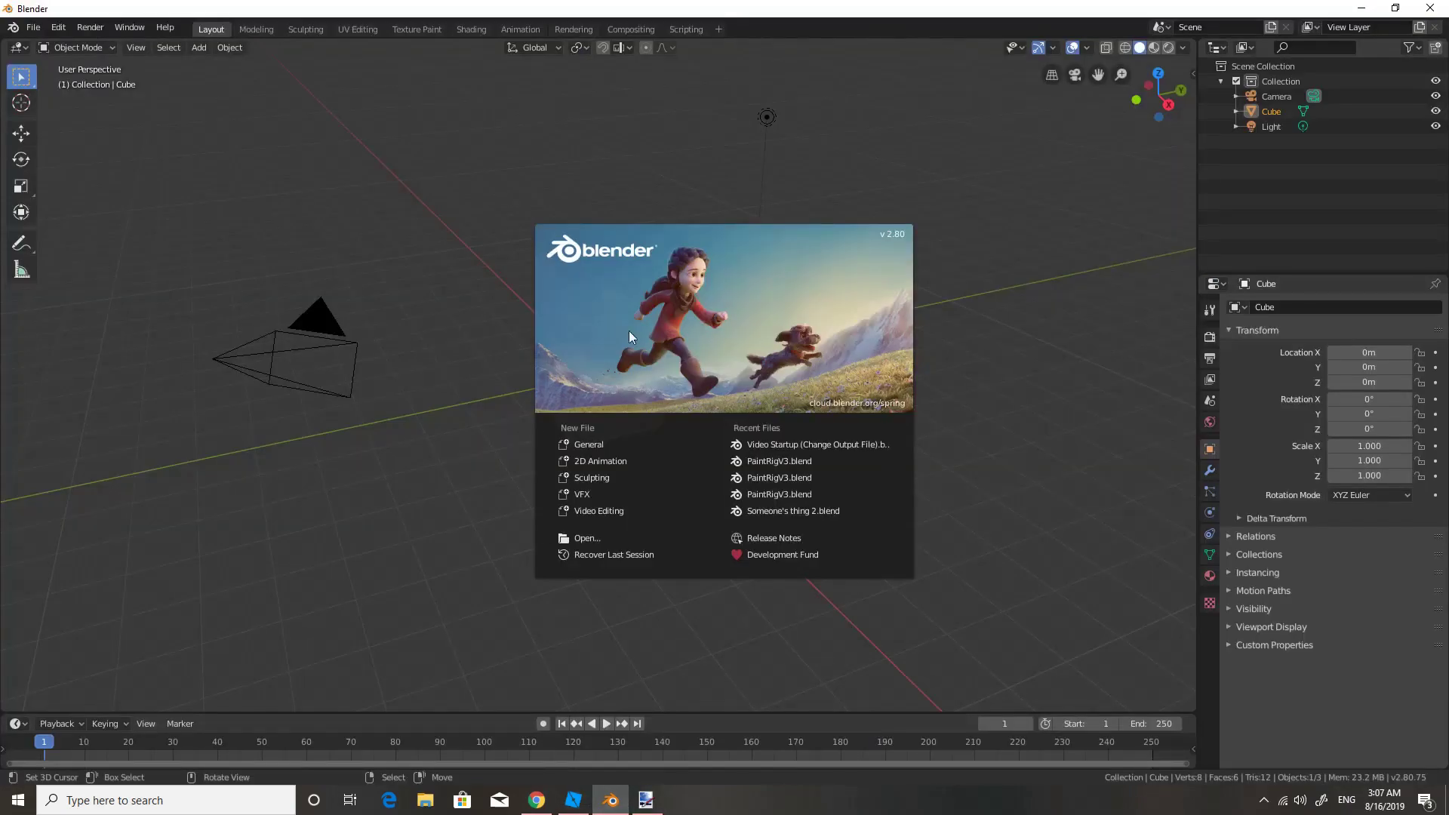
# Step: Dismiss the splash screen and delete Blender's default cube
pyautogui.click(949, 275)
pyautogui.moveTo(949, 275); pyautogui.dragTo(644, 349, button='middle')
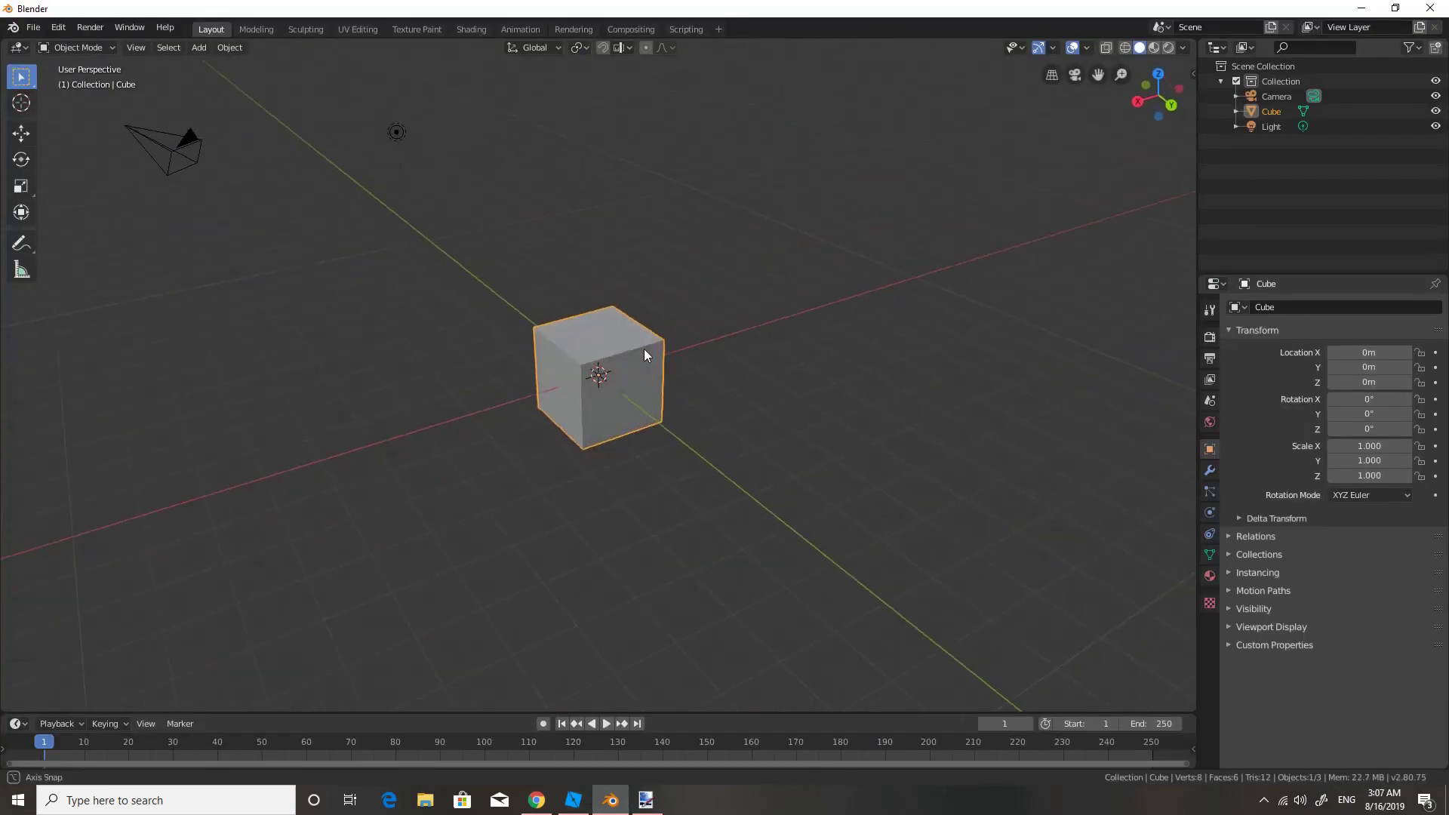
pyautogui.press('x')
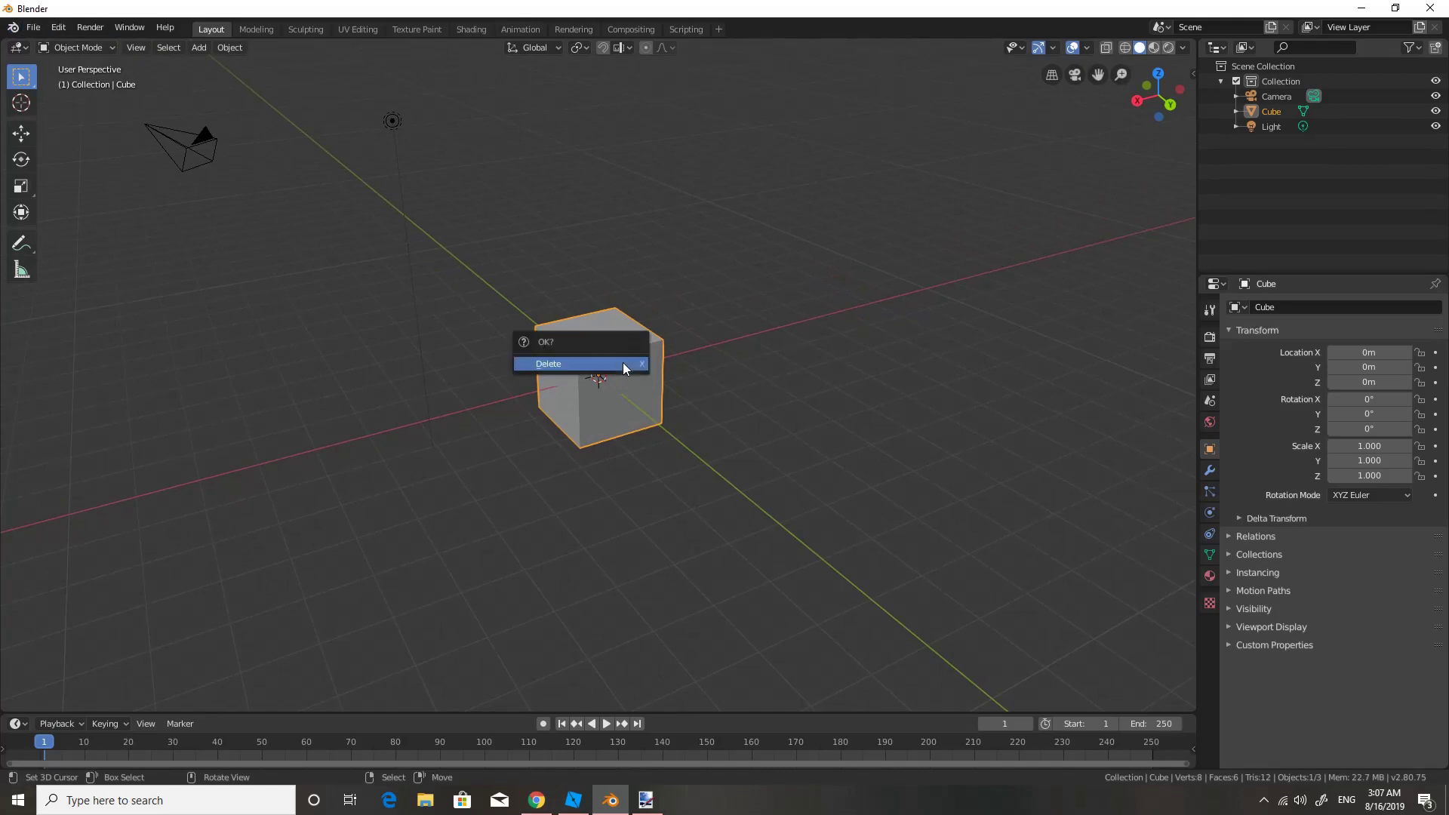
pyautogui.click(630, 369)
# Step: Import Boxians 2.obj from the Tutorial folder as a Wavefront OBJ
pyautogui.click(33, 28)
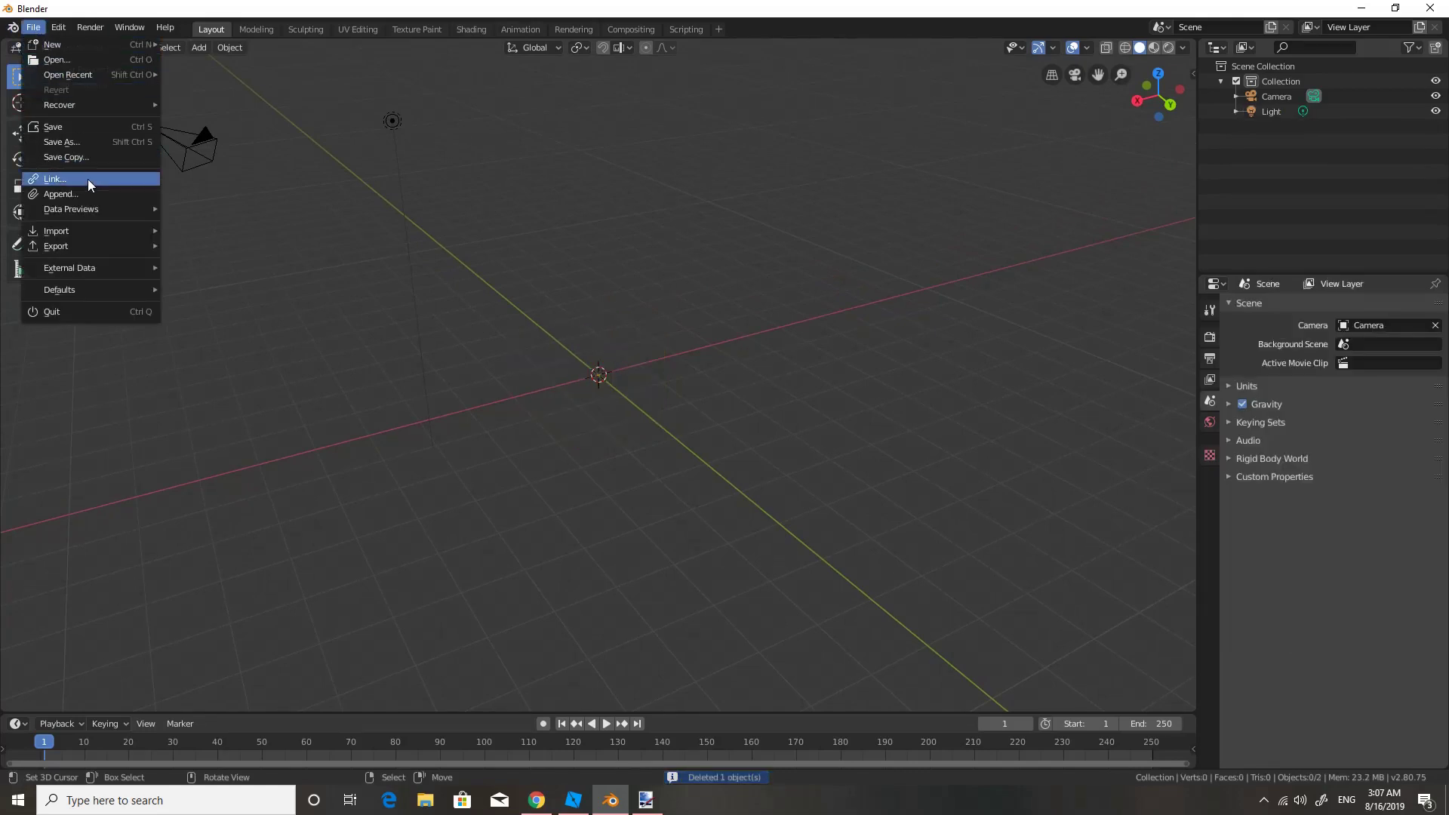
pyautogui.moveTo(56, 231)
pyautogui.click(227, 313)
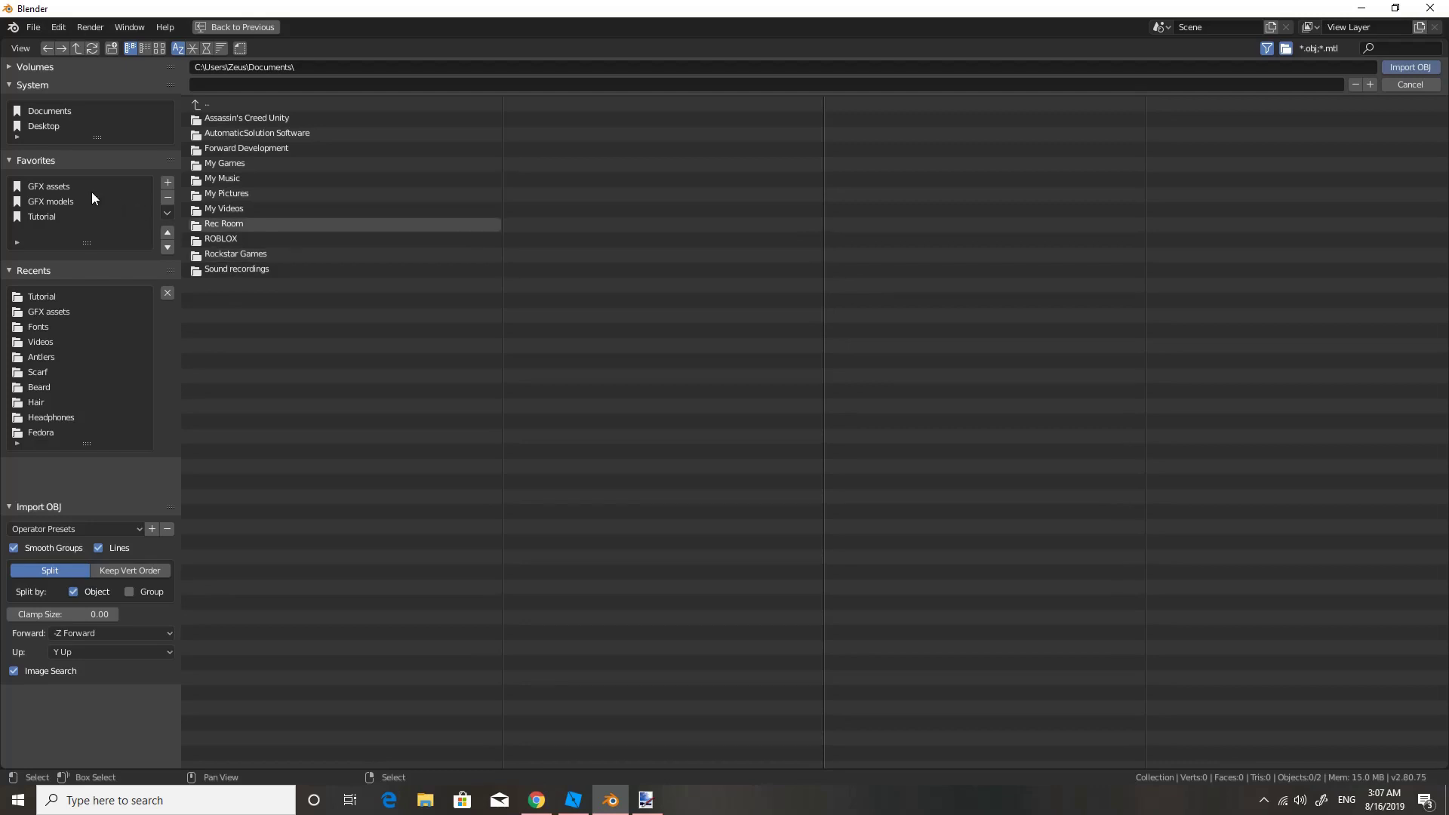
pyautogui.click(53, 218)
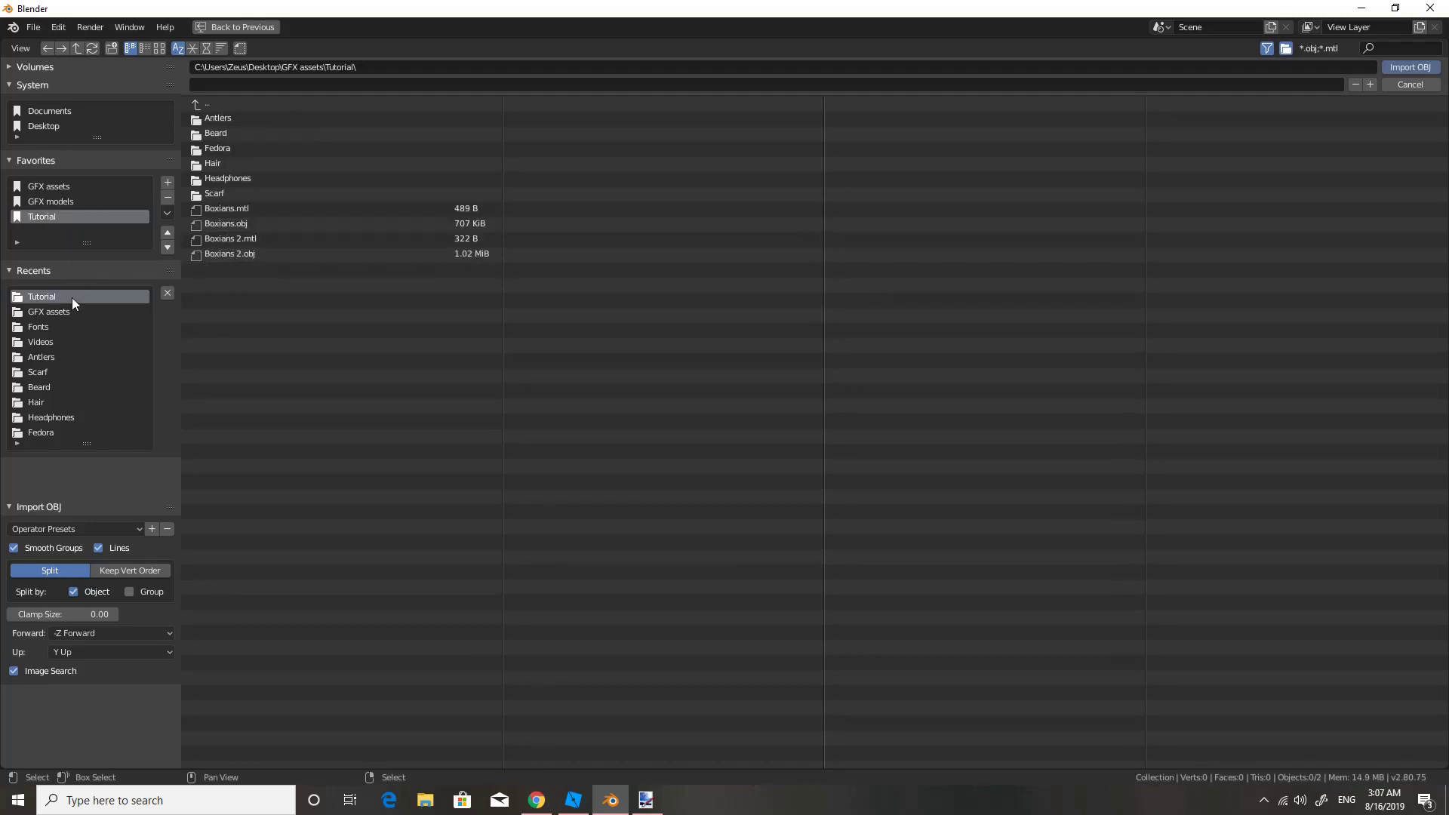
pyautogui.doubleClick(236, 255)
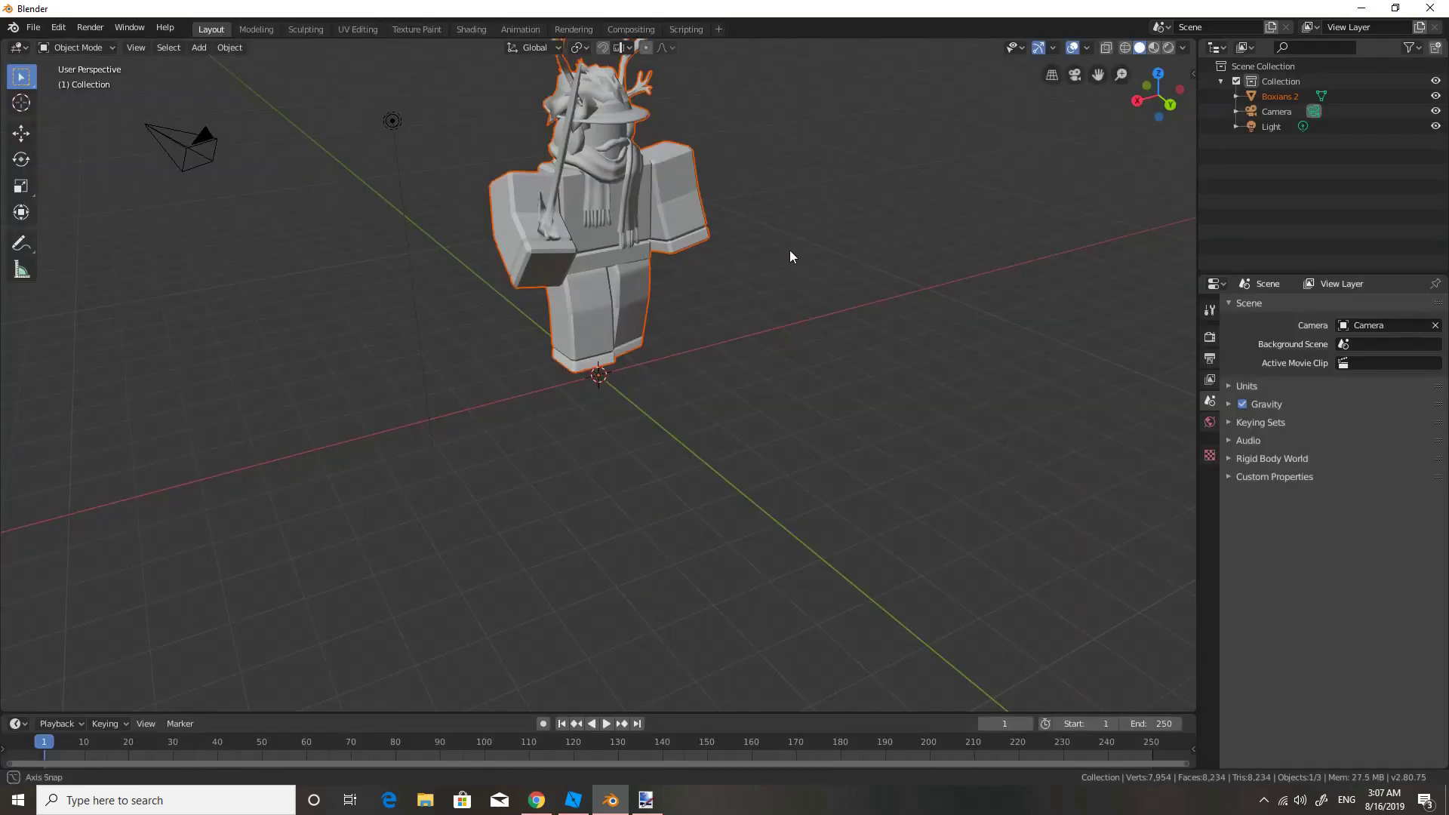
pyautogui.hotkey('shift', '`')
# Step: Frame the character and switch viewport shading to Material Preview, then Rendered
pyautogui.press('w')
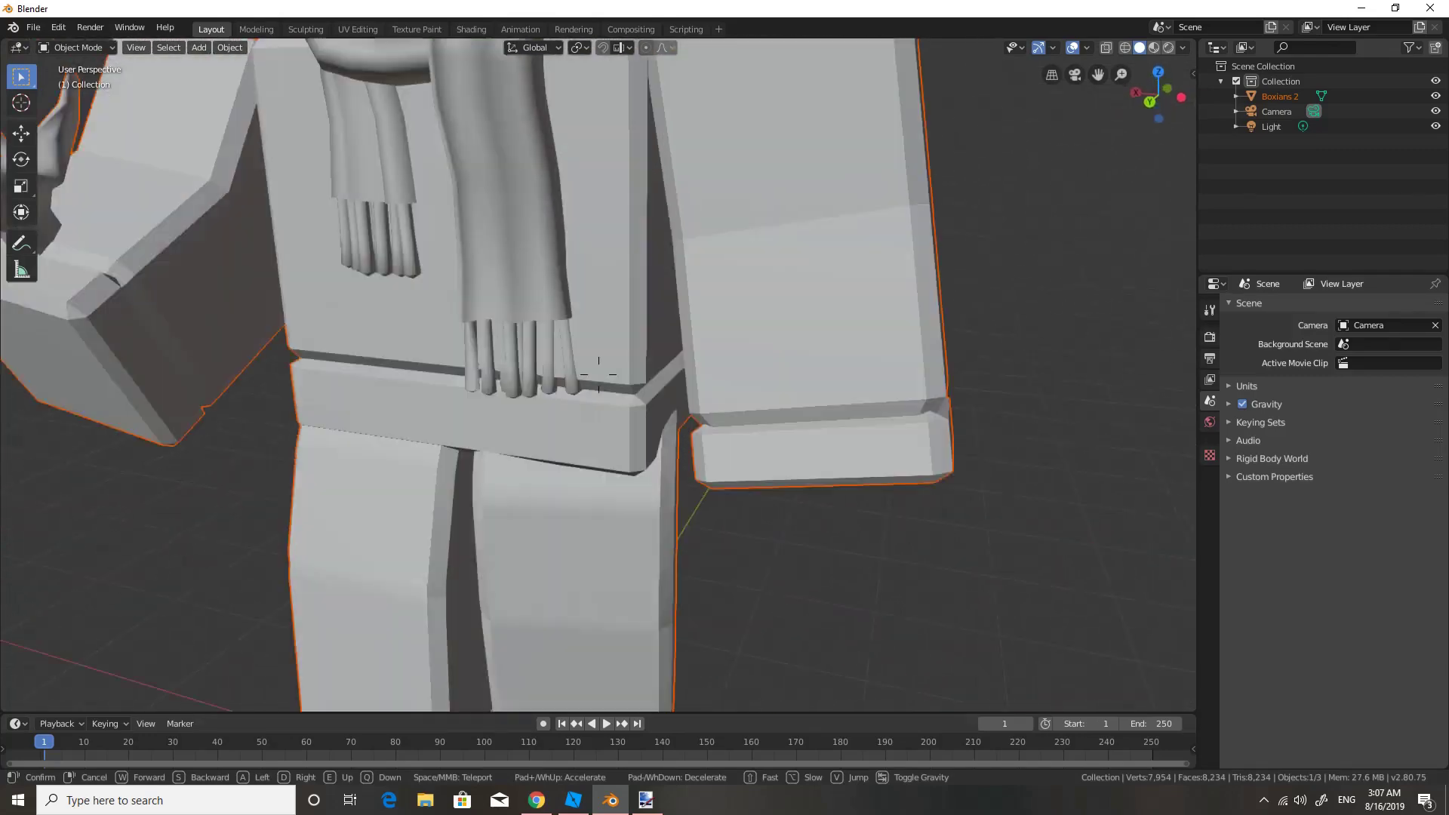
pyautogui.press('s')
pyautogui.click(599, 375)
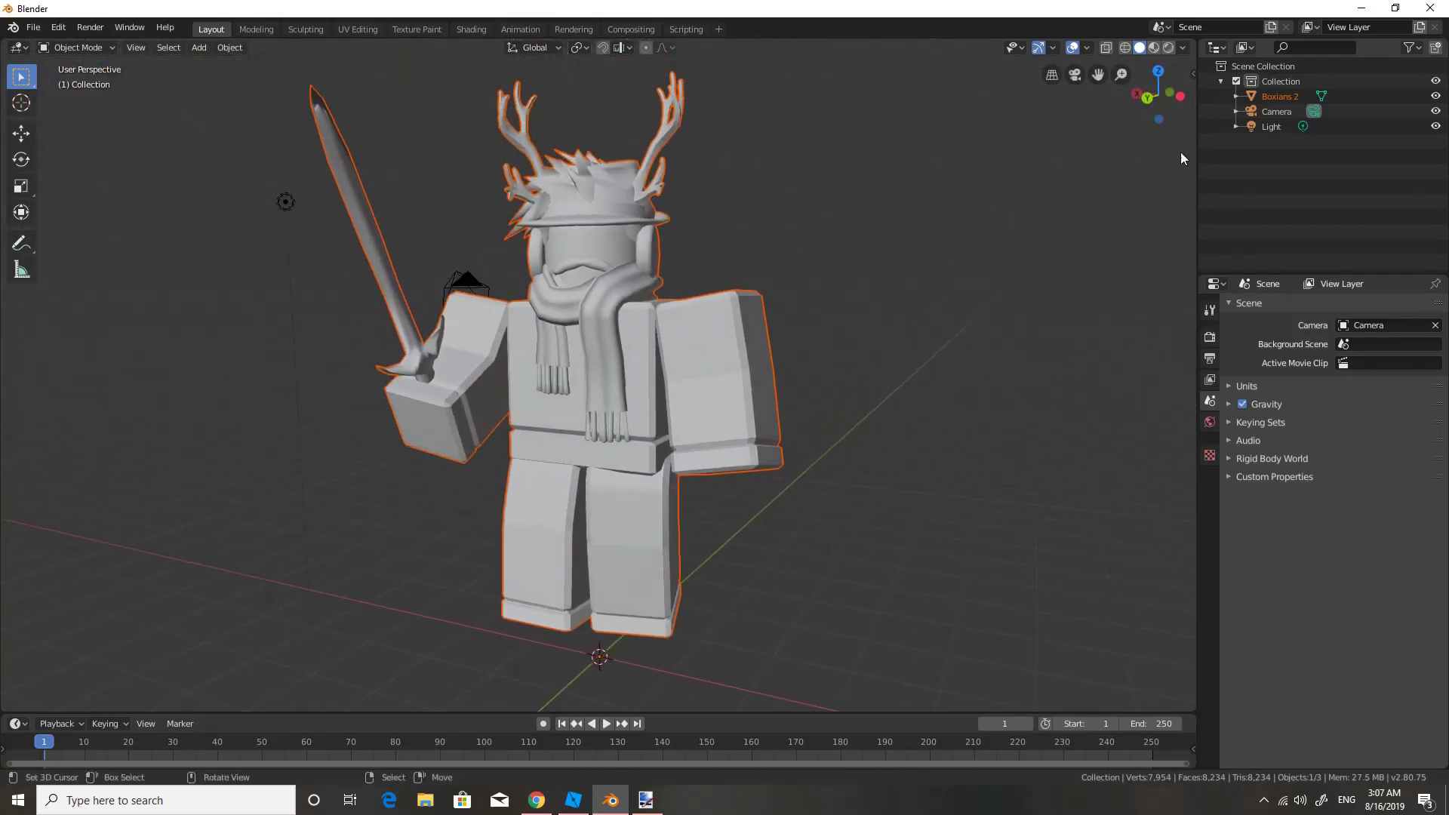
pyautogui.click(1155, 47)
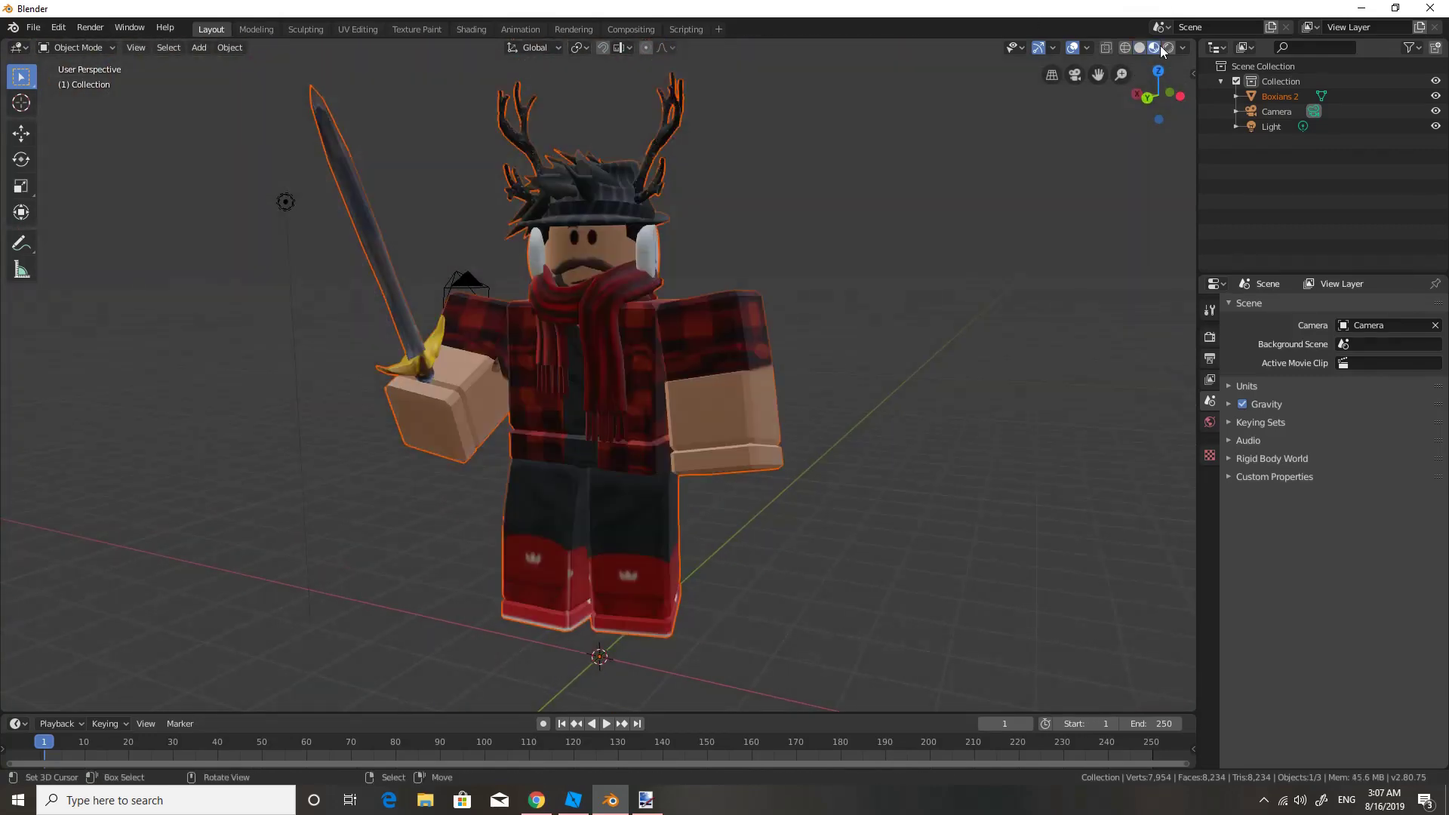
pyautogui.click(1168, 47)
# Step: In Render Properties, try Cycles and Workbench as render engine, then return to Eevee
pyautogui.click(1210, 336)
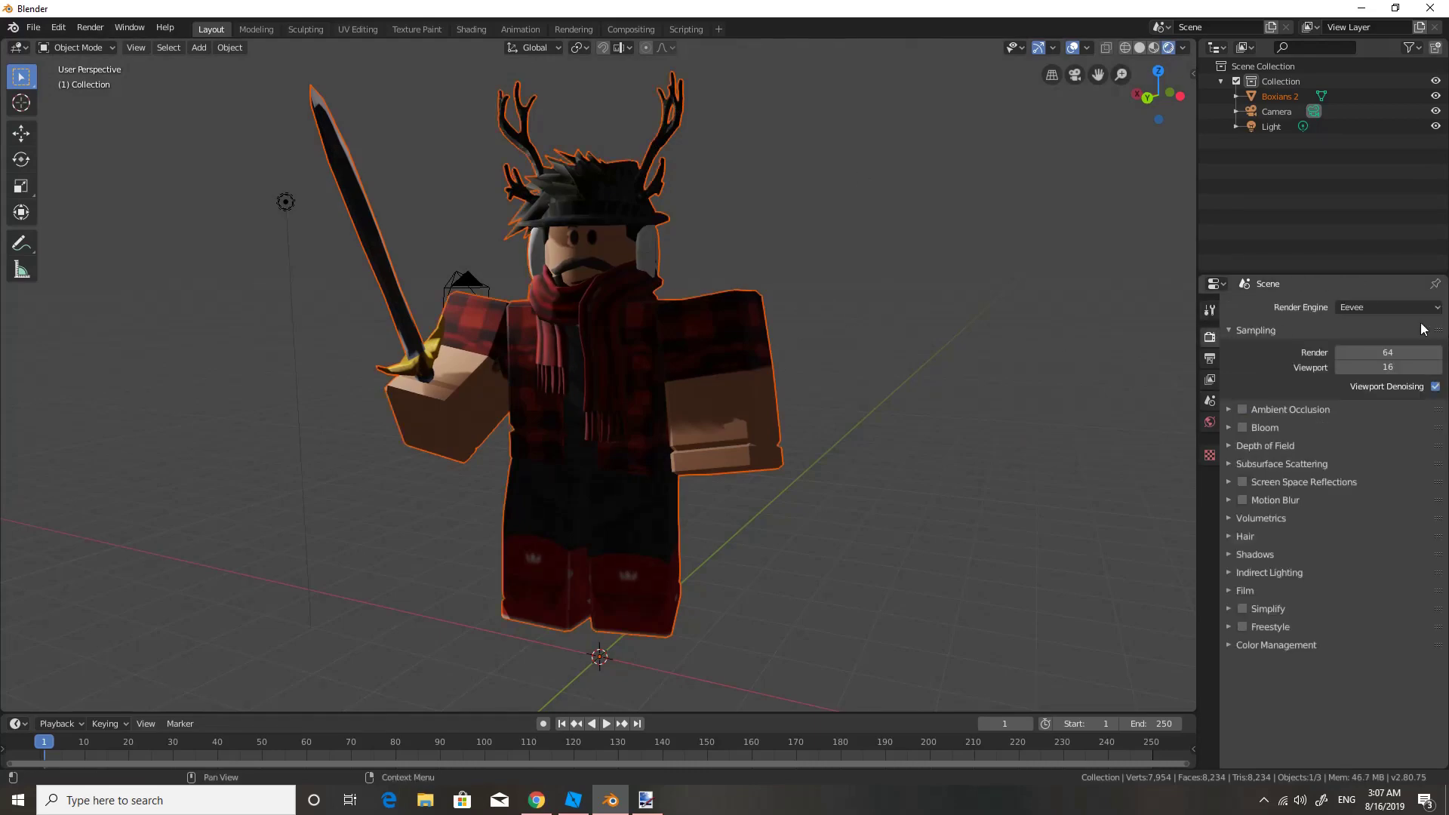
pyautogui.click(1360, 306)
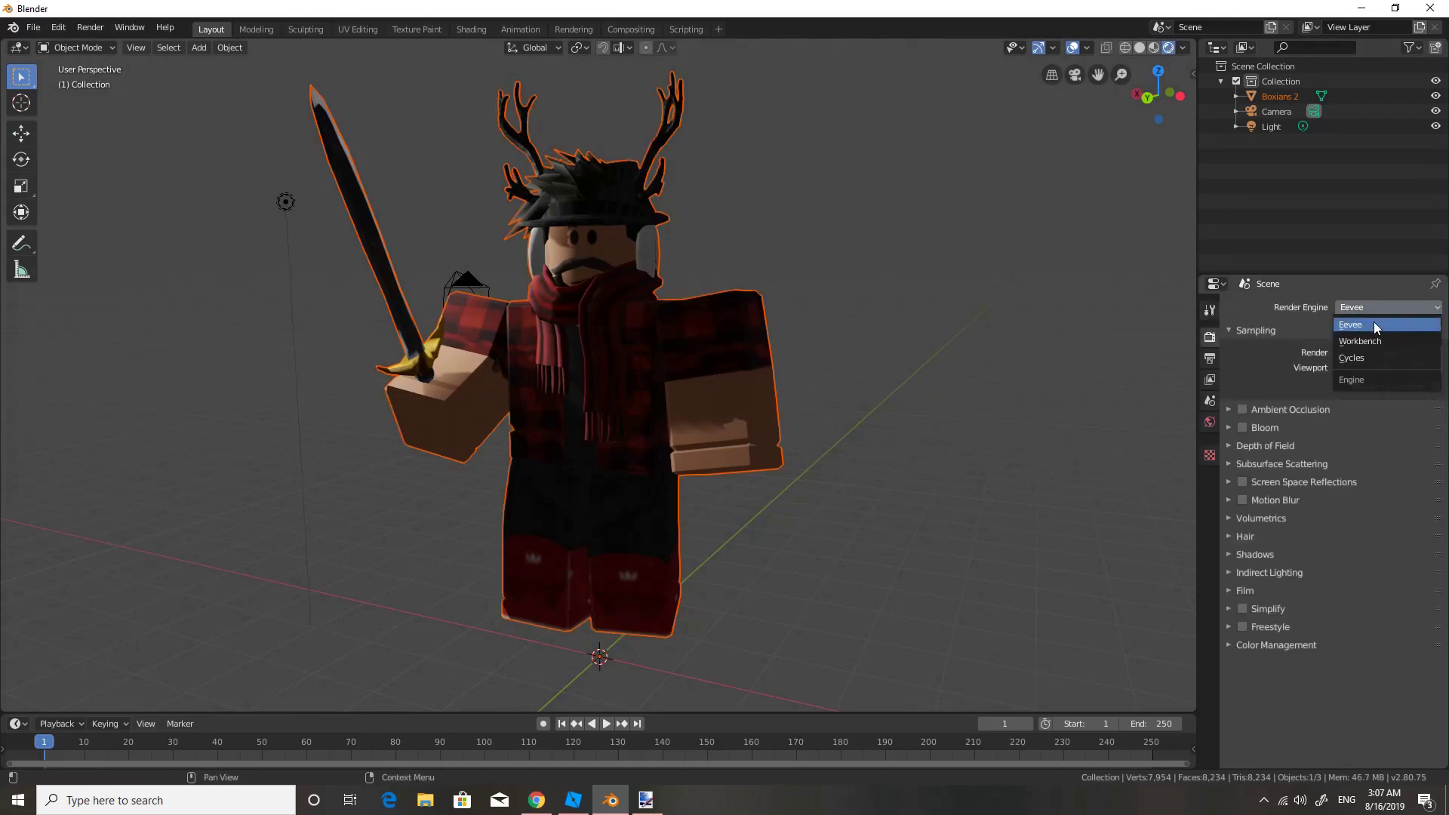
pyautogui.click(1367, 357)
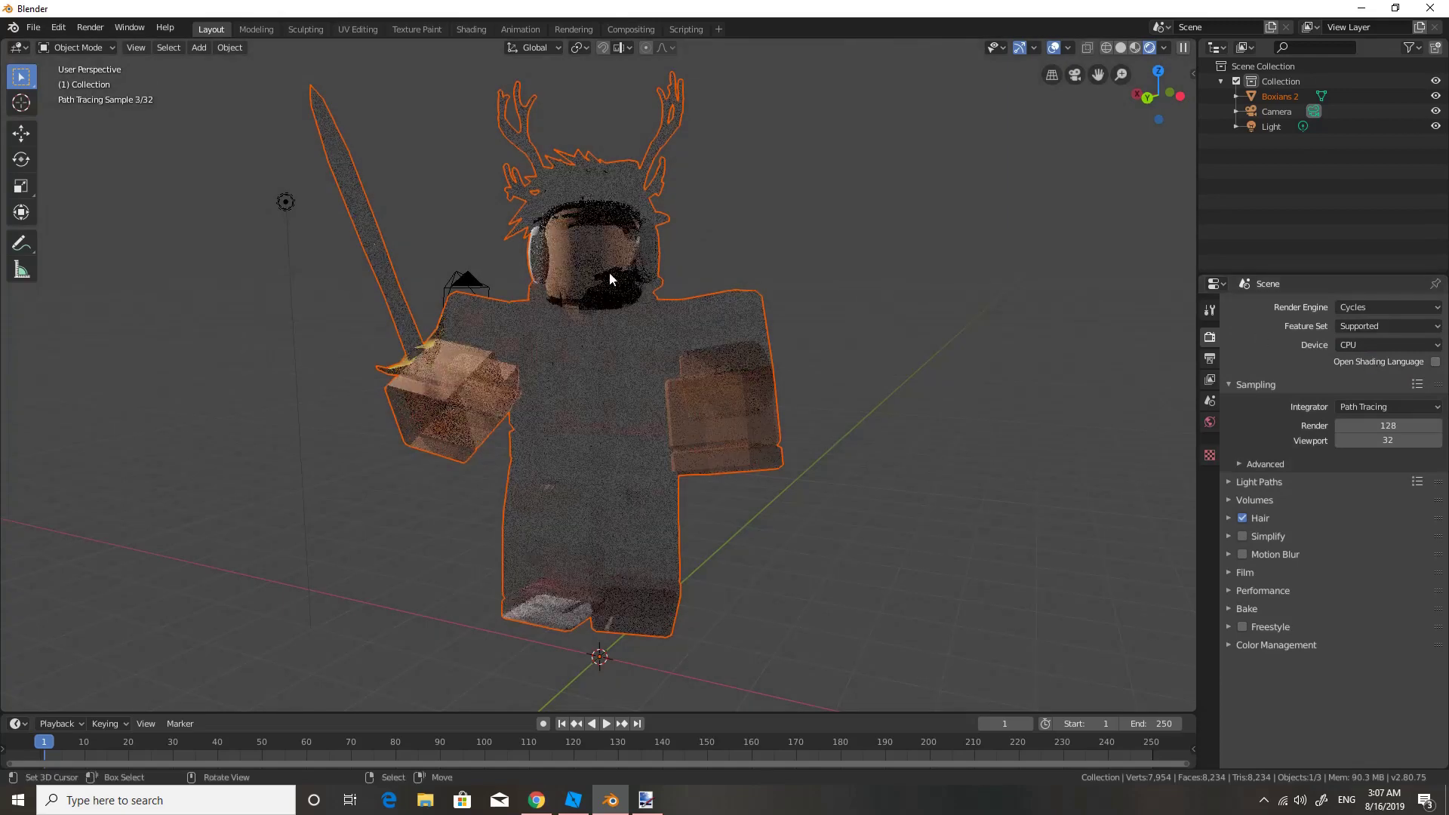
pyautogui.click(1376, 309)
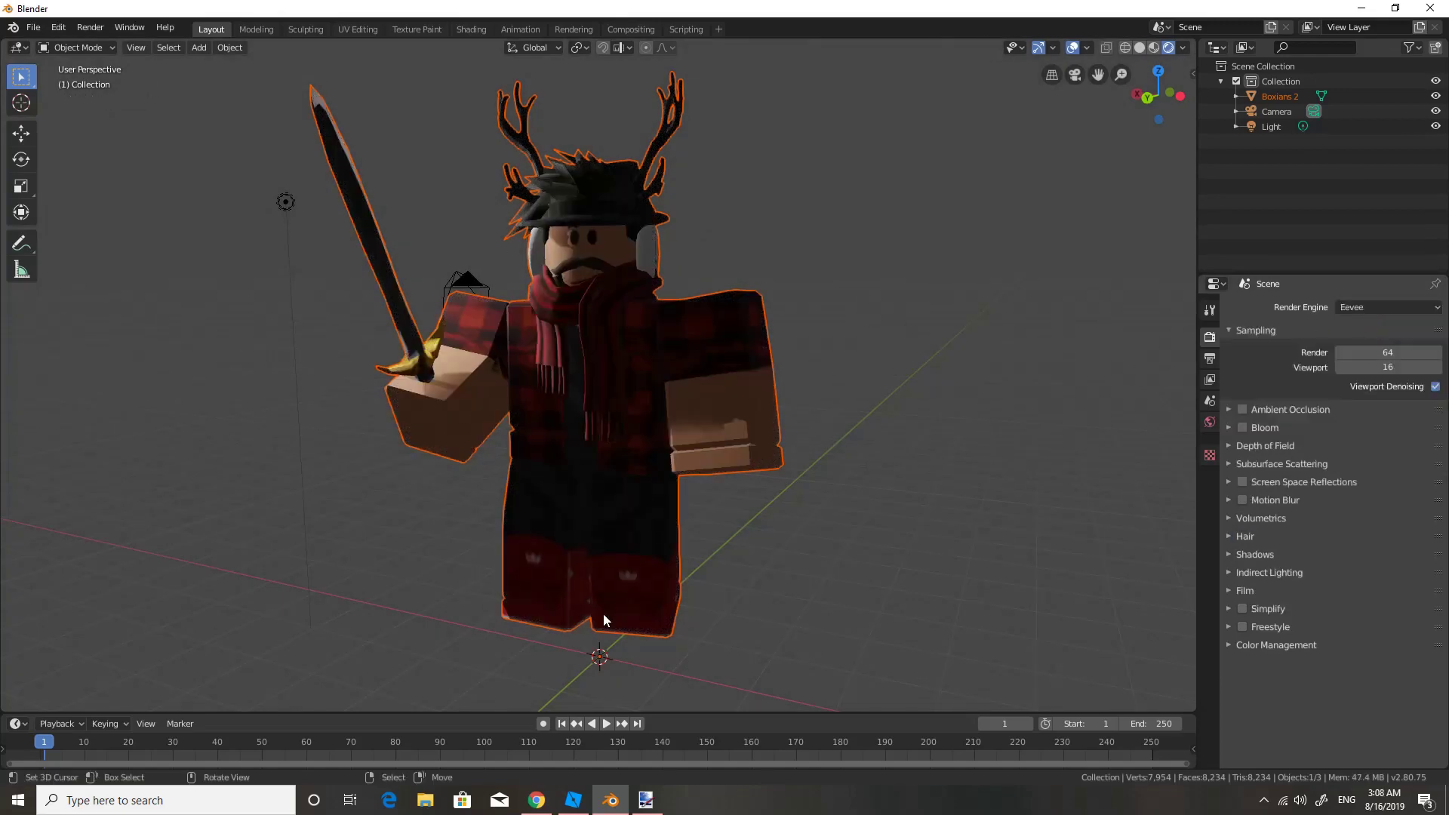
pyautogui.click(1372, 307)
pyautogui.click(1381, 340)
pyautogui.click(1378, 308)
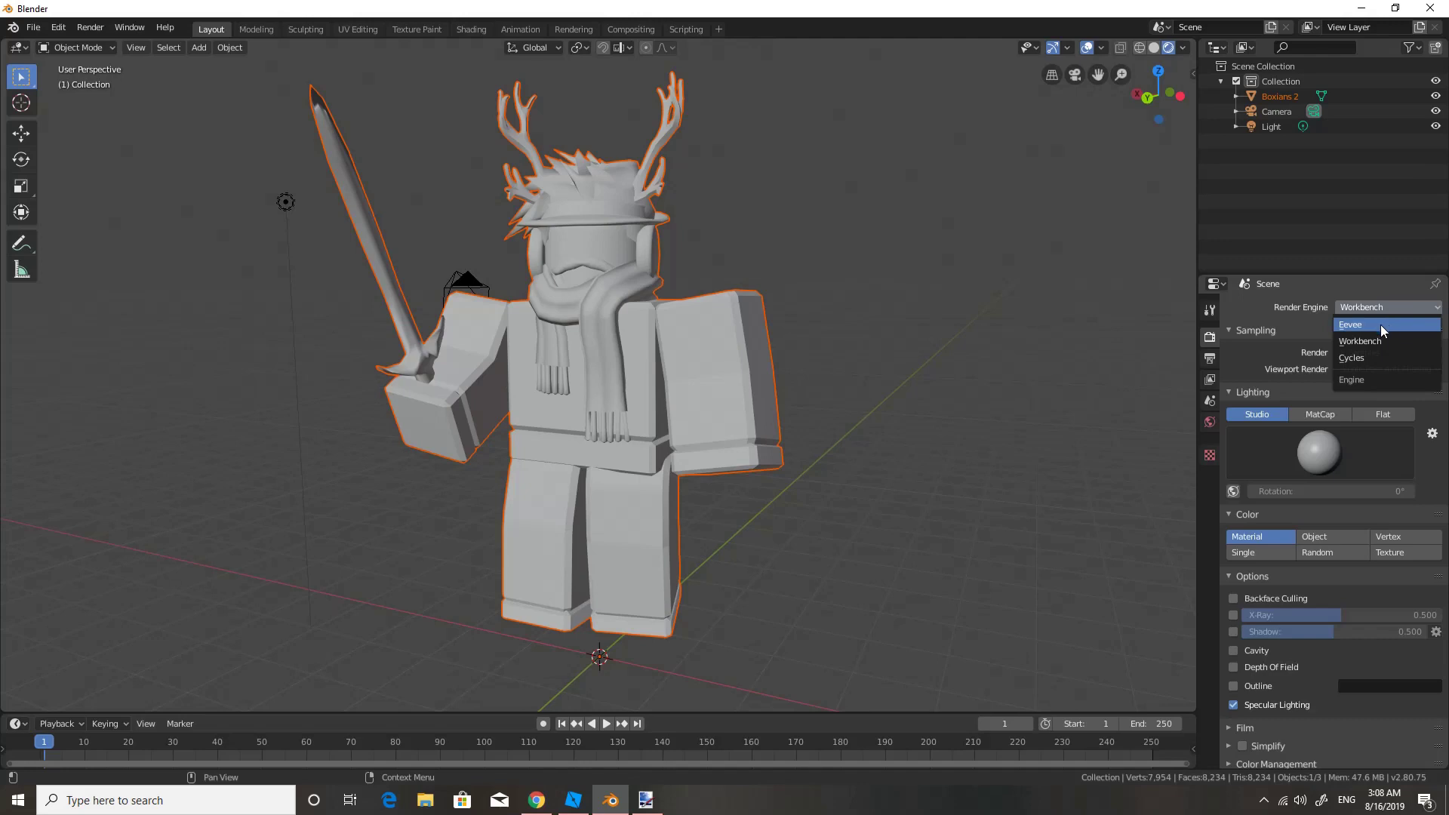
pyautogui.click(1380, 324)
# Step: Orbit the view, select the Light, and fly the view toward the character
pyautogui.moveTo(836, 352)
pyautogui.mouseDown(button='middle')
pyautogui.moveTo(826, 341)
pyautogui.moveTo(853, 341)
pyautogui.mouseUp(button='middle')
pyautogui.click(365, 216)
pyautogui.hotkey('shift', '`')
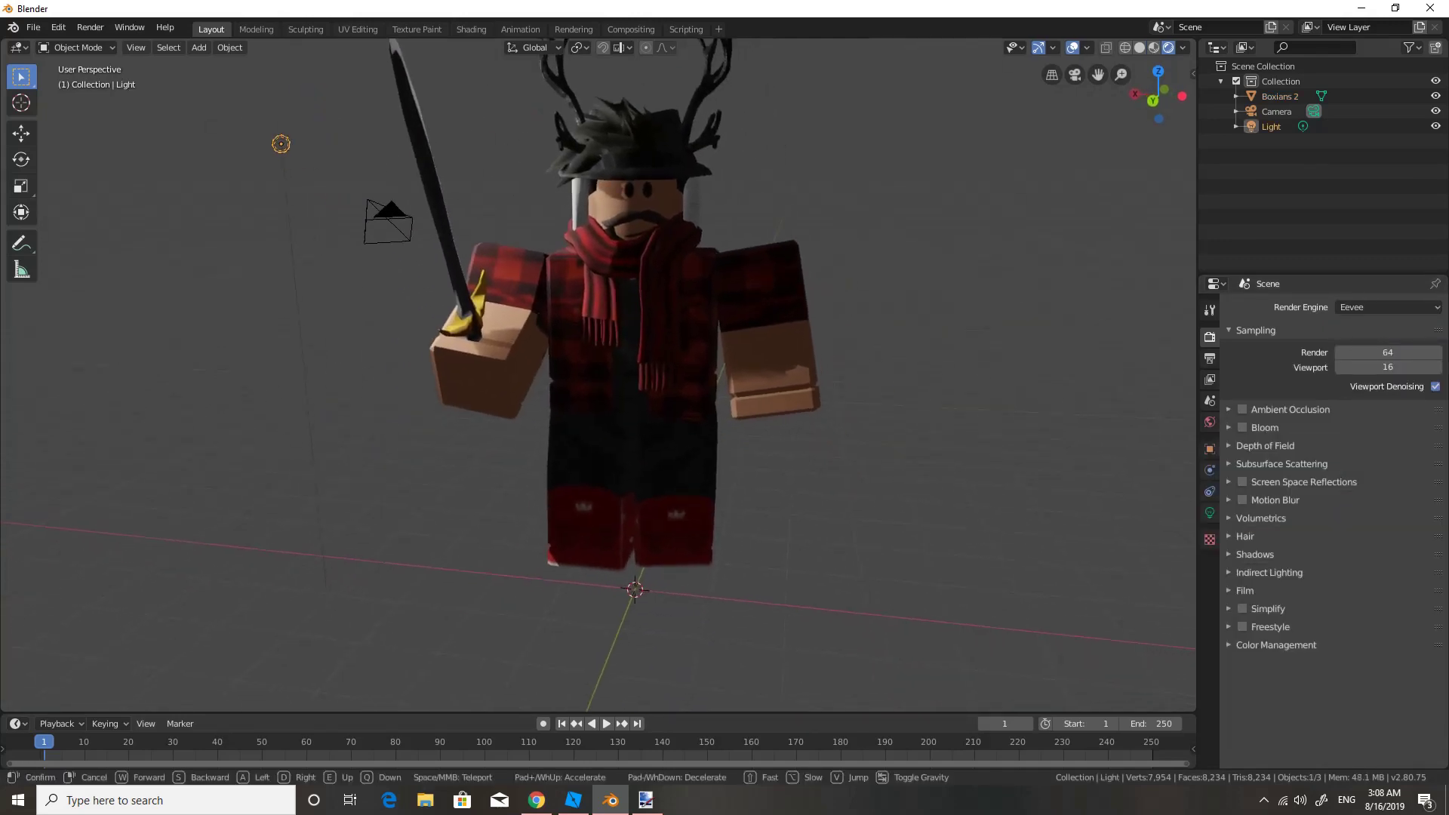
pyautogui.press('Escape')
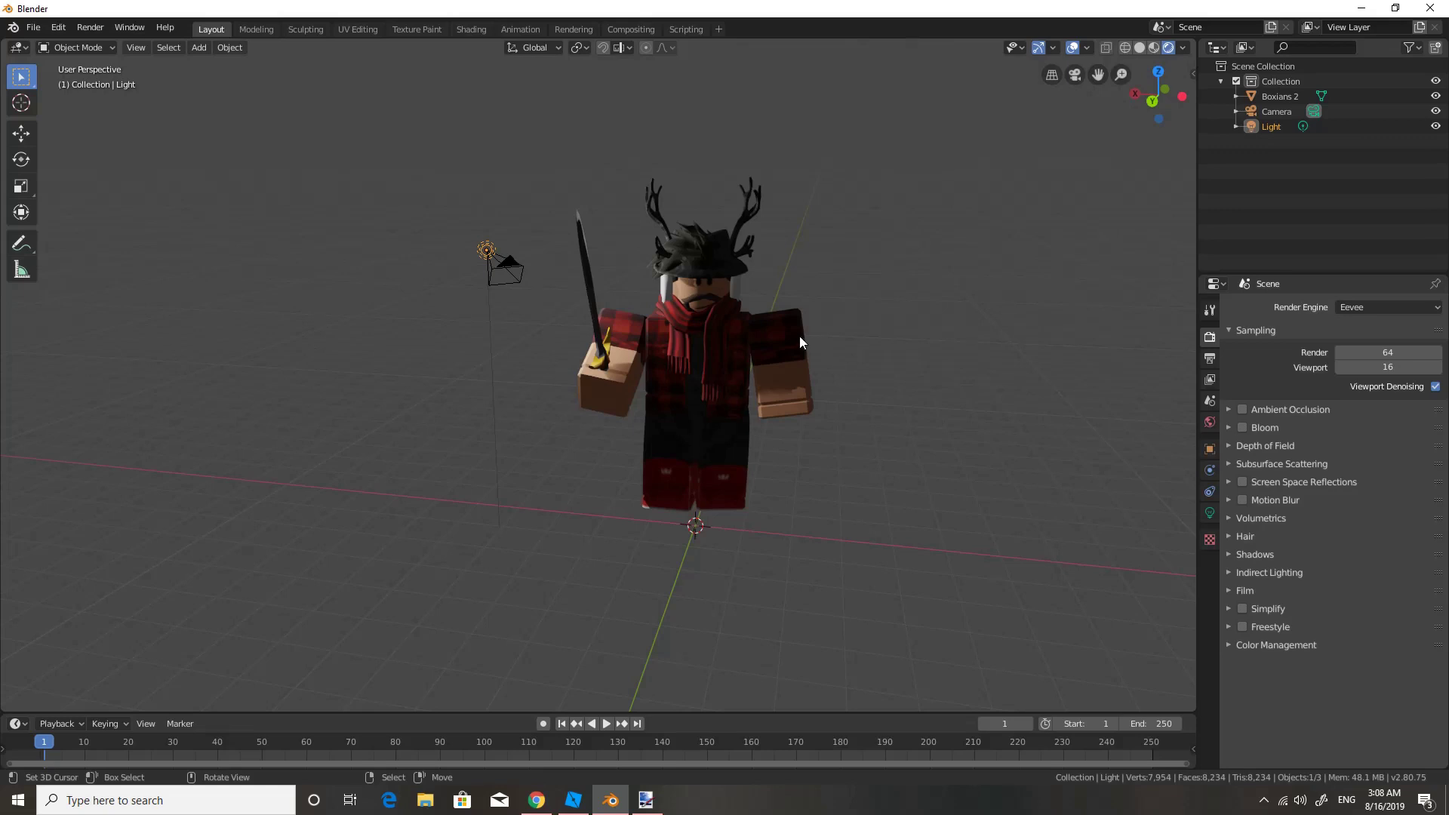
# Step: Drag the Light along an axis with the Move tool, then fly in to check it
pyautogui.click(21, 132)
pyautogui.moveTo(461, 254)
pyautogui.mouseDown()
pyautogui.moveTo(417, 294)
pyautogui.moveTo(738, 321)
pyautogui.mouseUp()
pyautogui.moveTo(737, 322); pyautogui.dragTo(886, 360, button='middle')
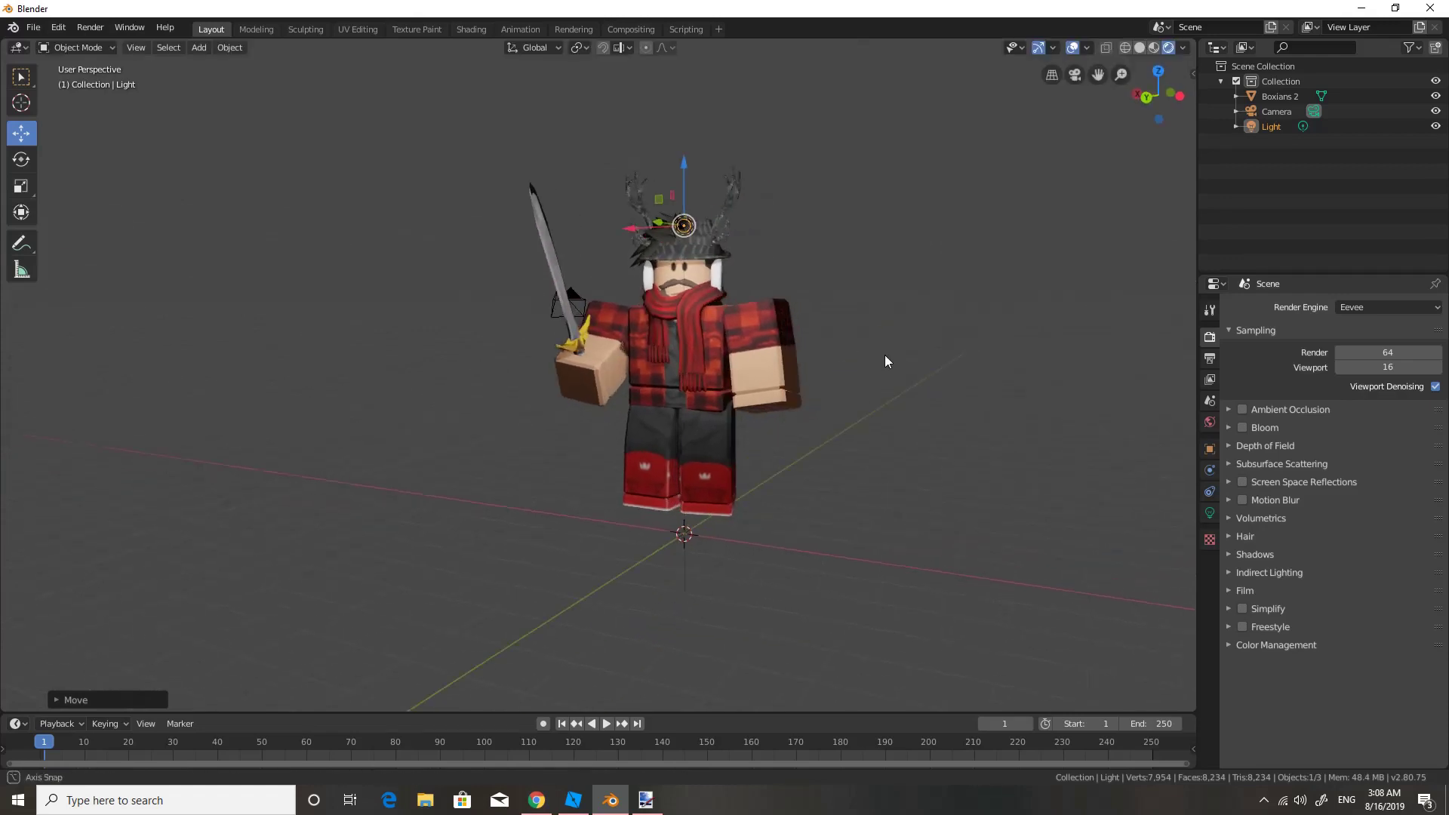
pyautogui.hotkey('shift', '`')
pyautogui.press('w')
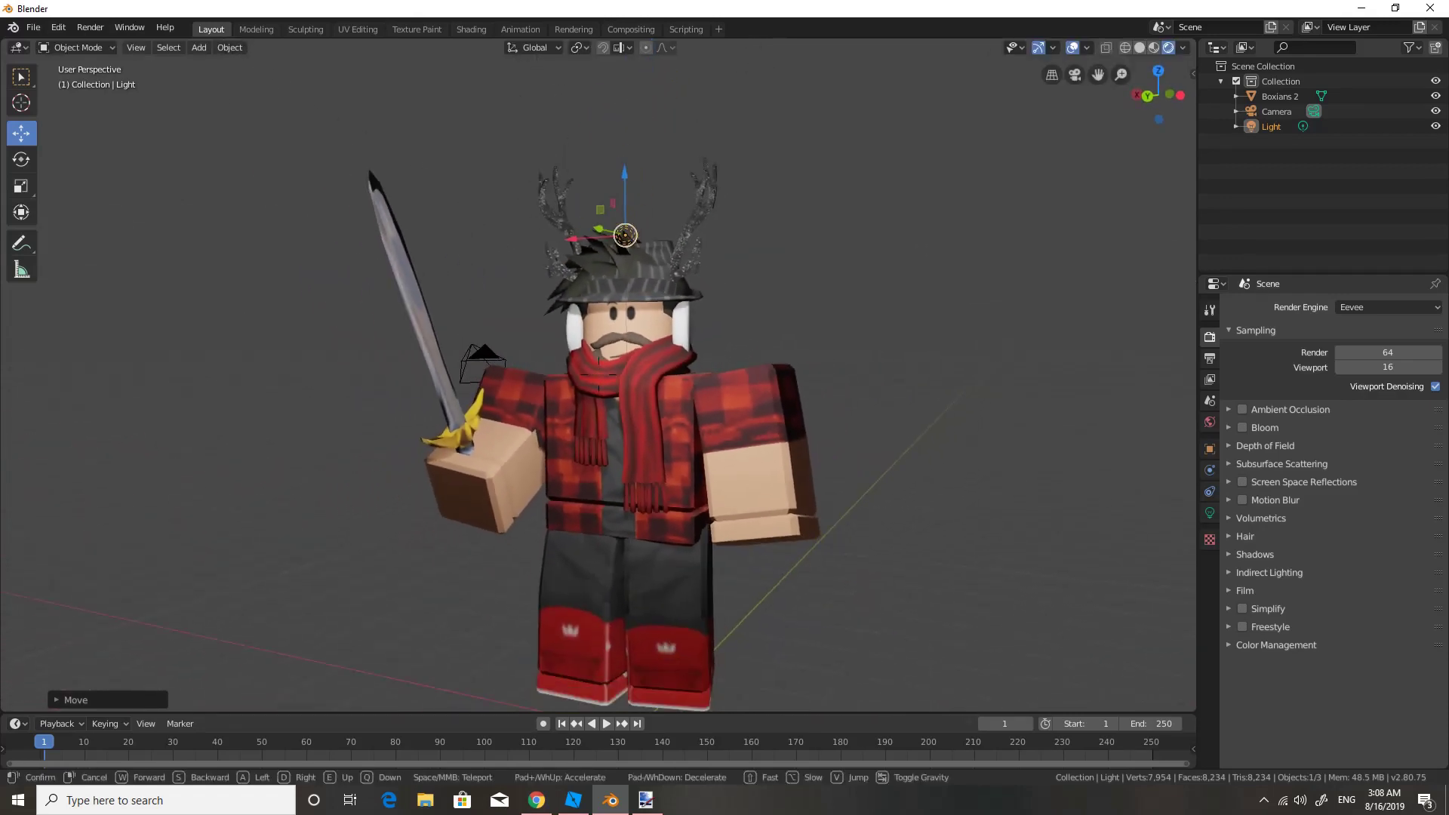
pyautogui.press('Escape')
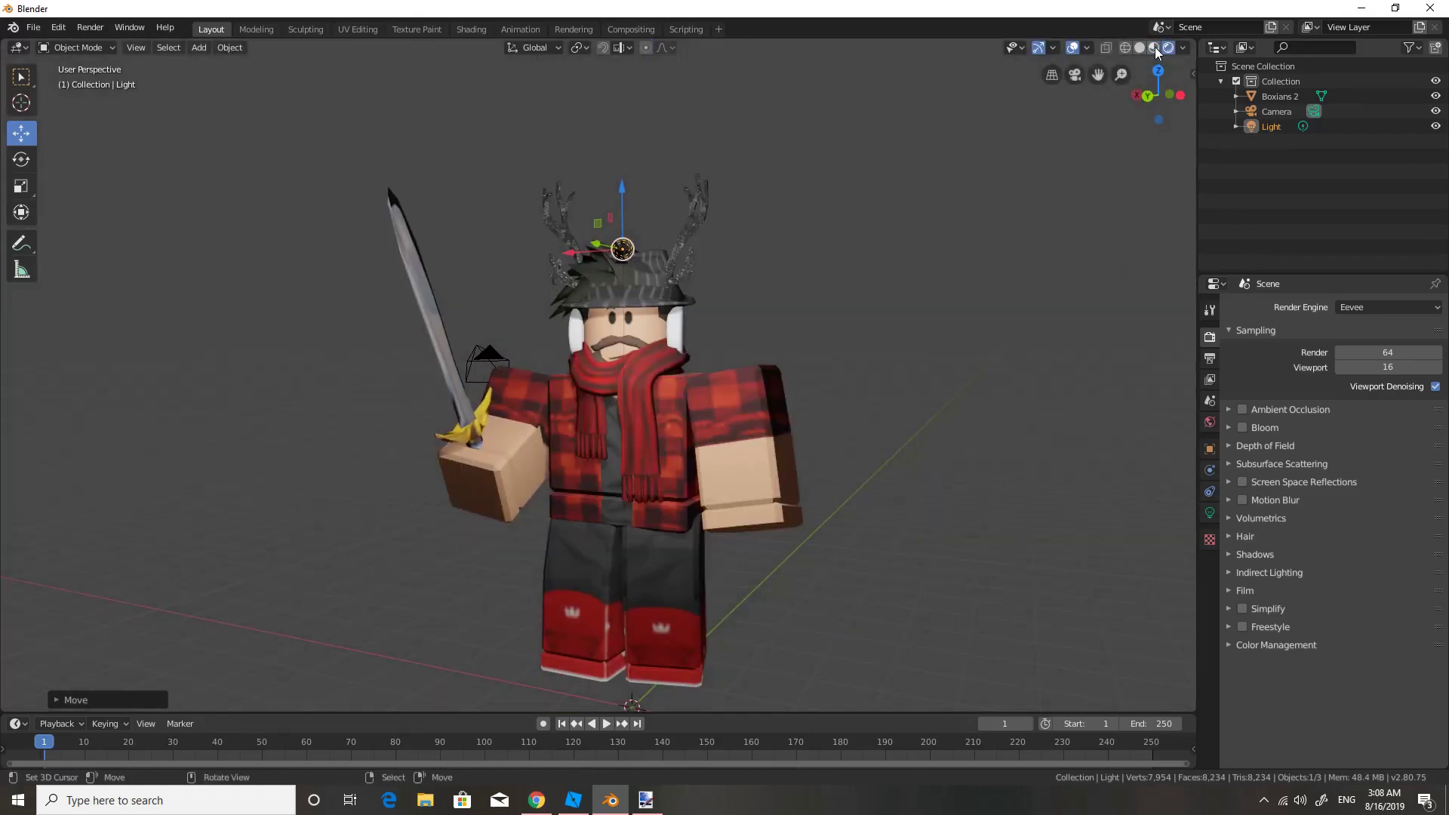
# Step: Check the lighting in Material Preview and Rendered shading from a closer view
pyautogui.click(1155, 51)
pyautogui.hotkey('shift', '`')
pyautogui.press('w')
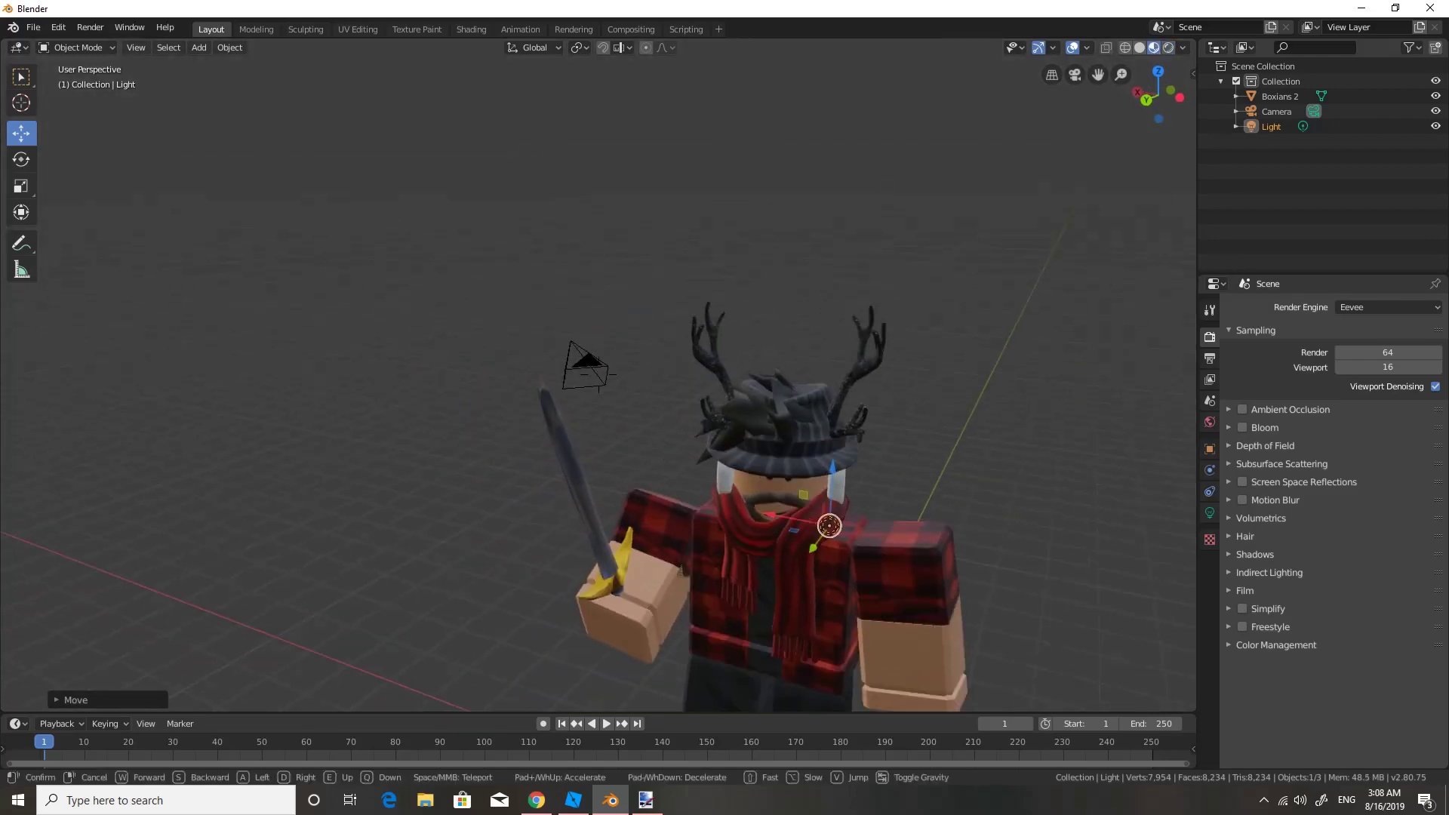
pyautogui.press('Escape')
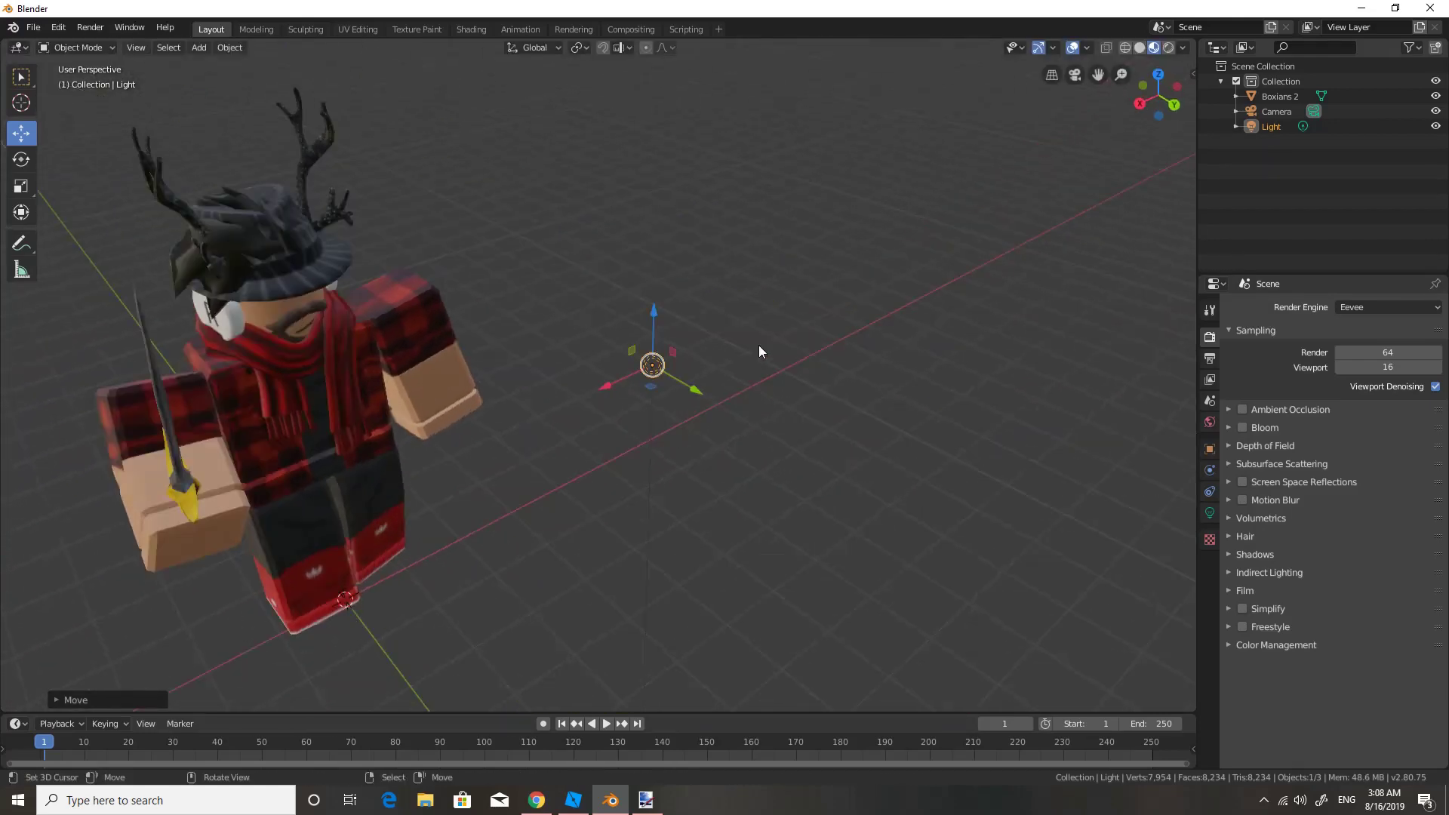
pyautogui.click(1168, 48)
pyautogui.hotkey('shift', '`')
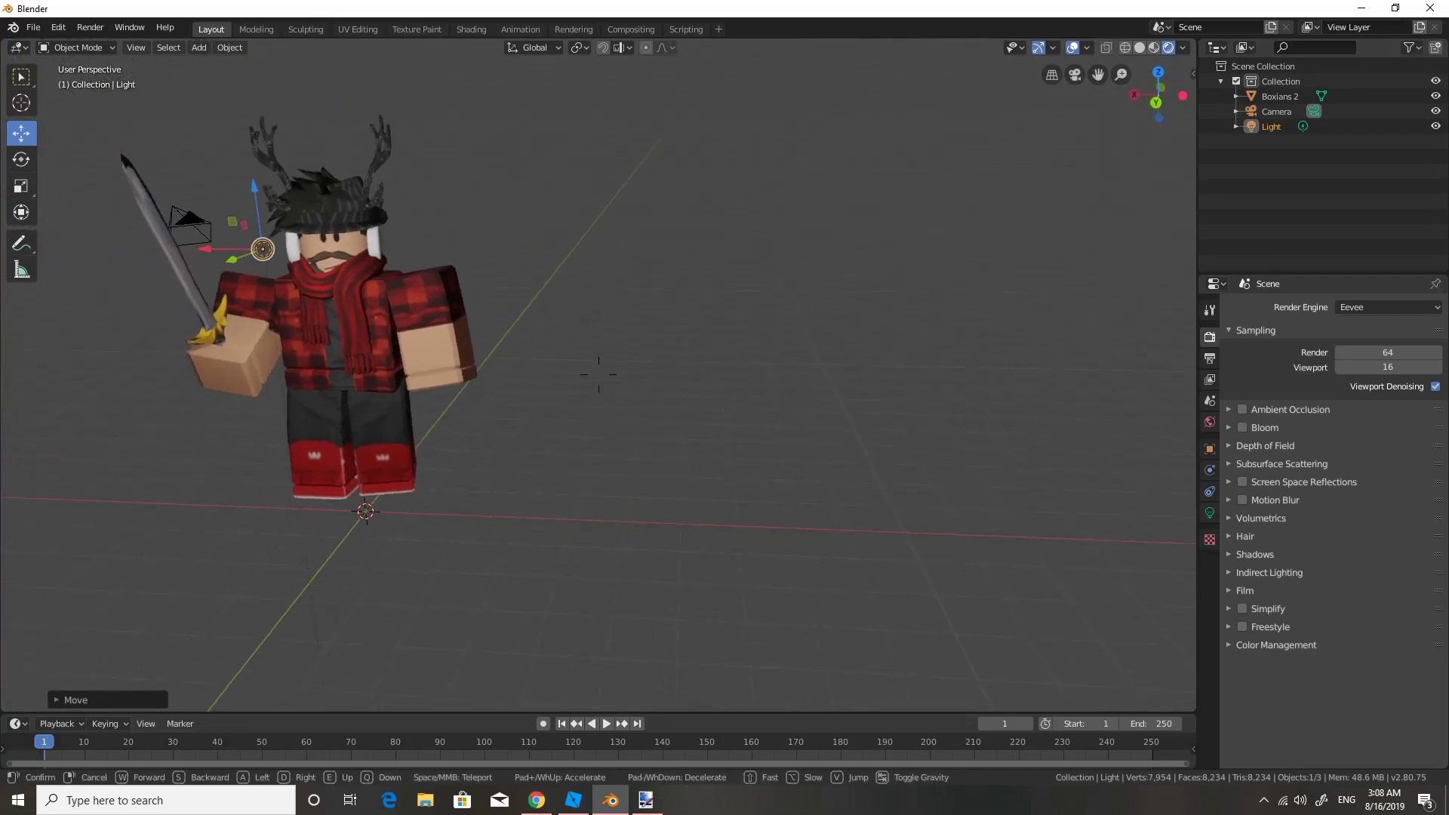
pyautogui.click(599, 373)
# Step: Grab the Light to the character's left, reframe the view, and select Boxians 2
pyautogui.press('g')
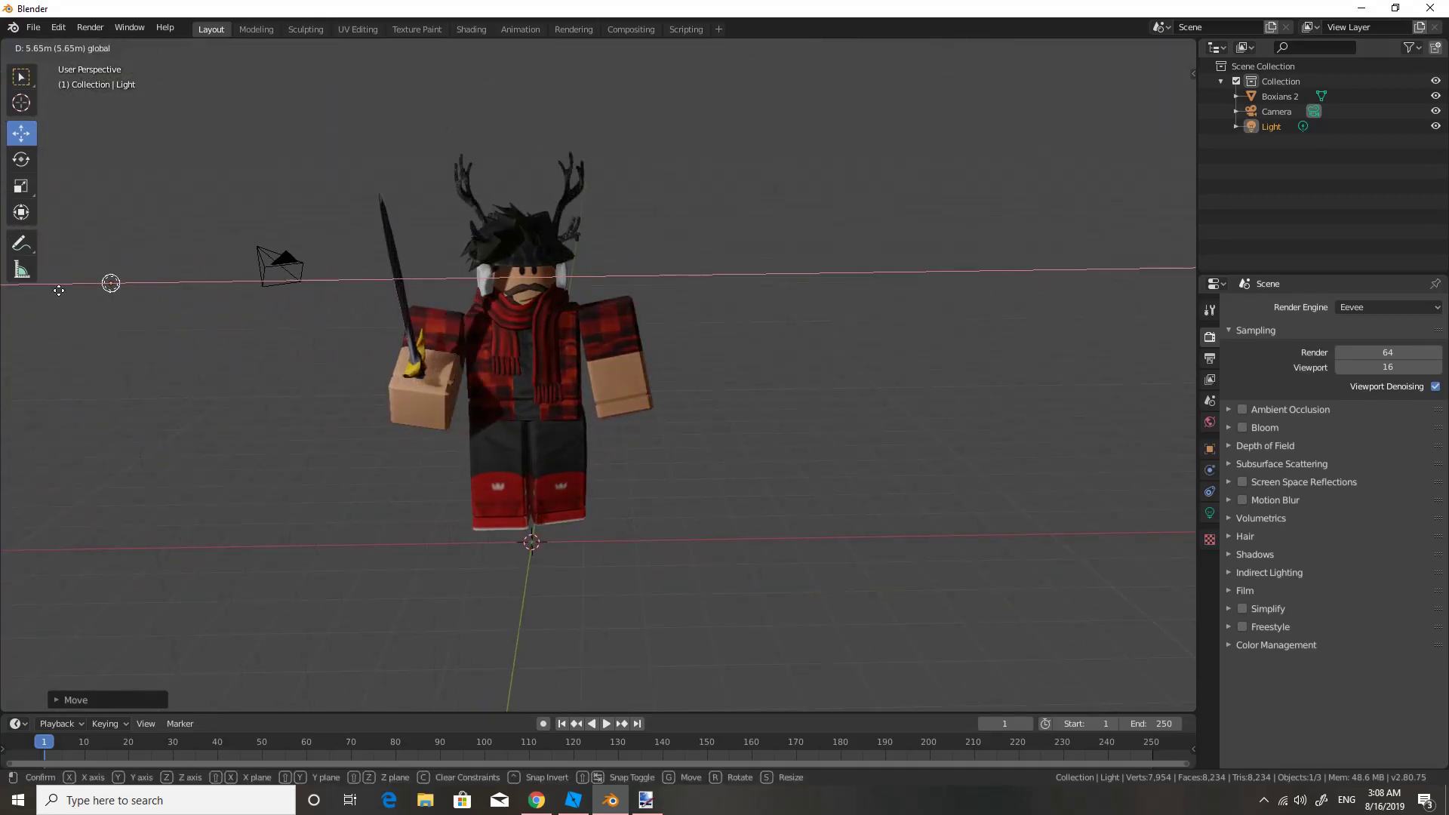
pyautogui.click(150, 294)
pyautogui.hotkey('shift', '`')
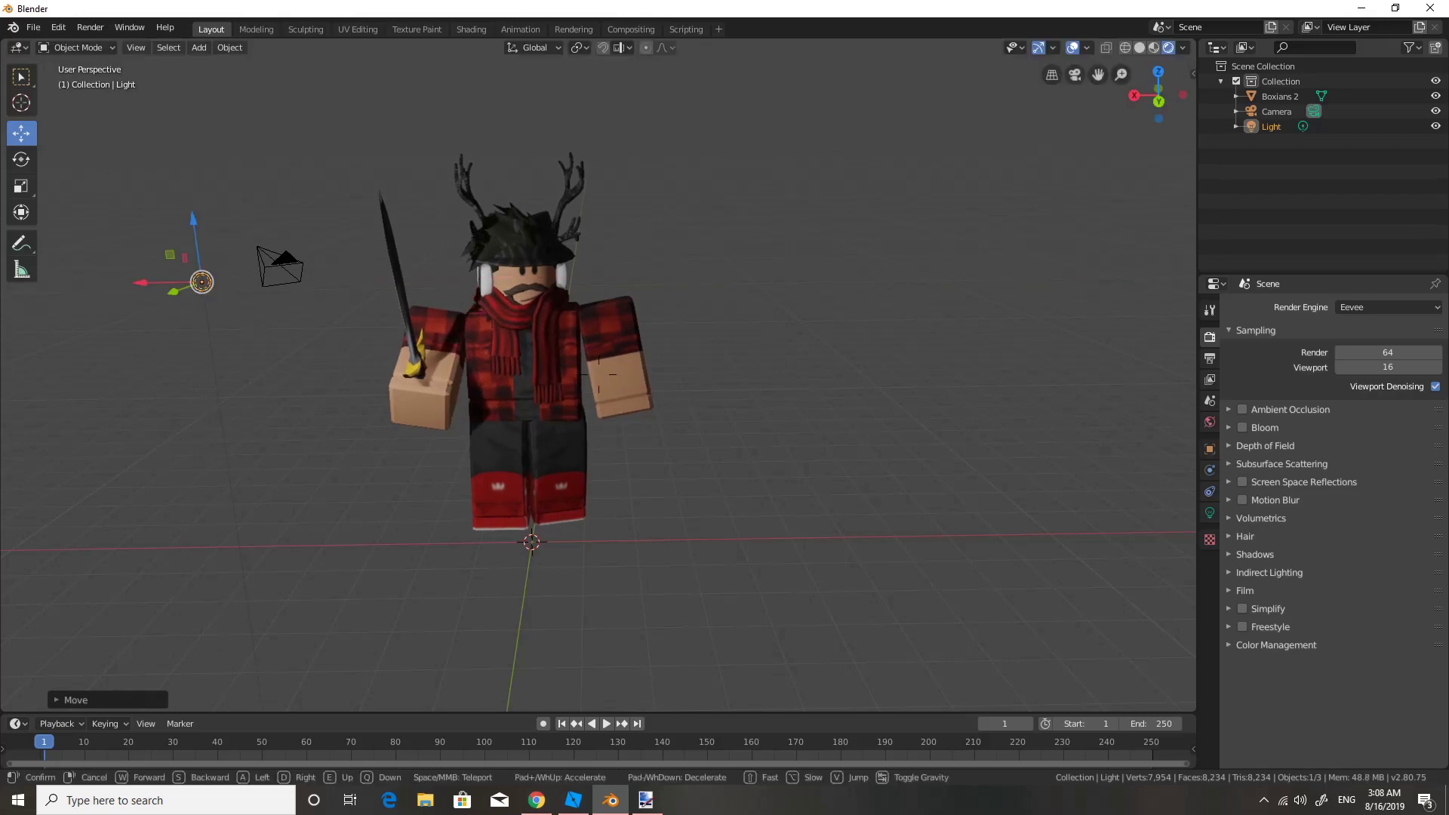
pyautogui.press('w')
pyautogui.press('s')
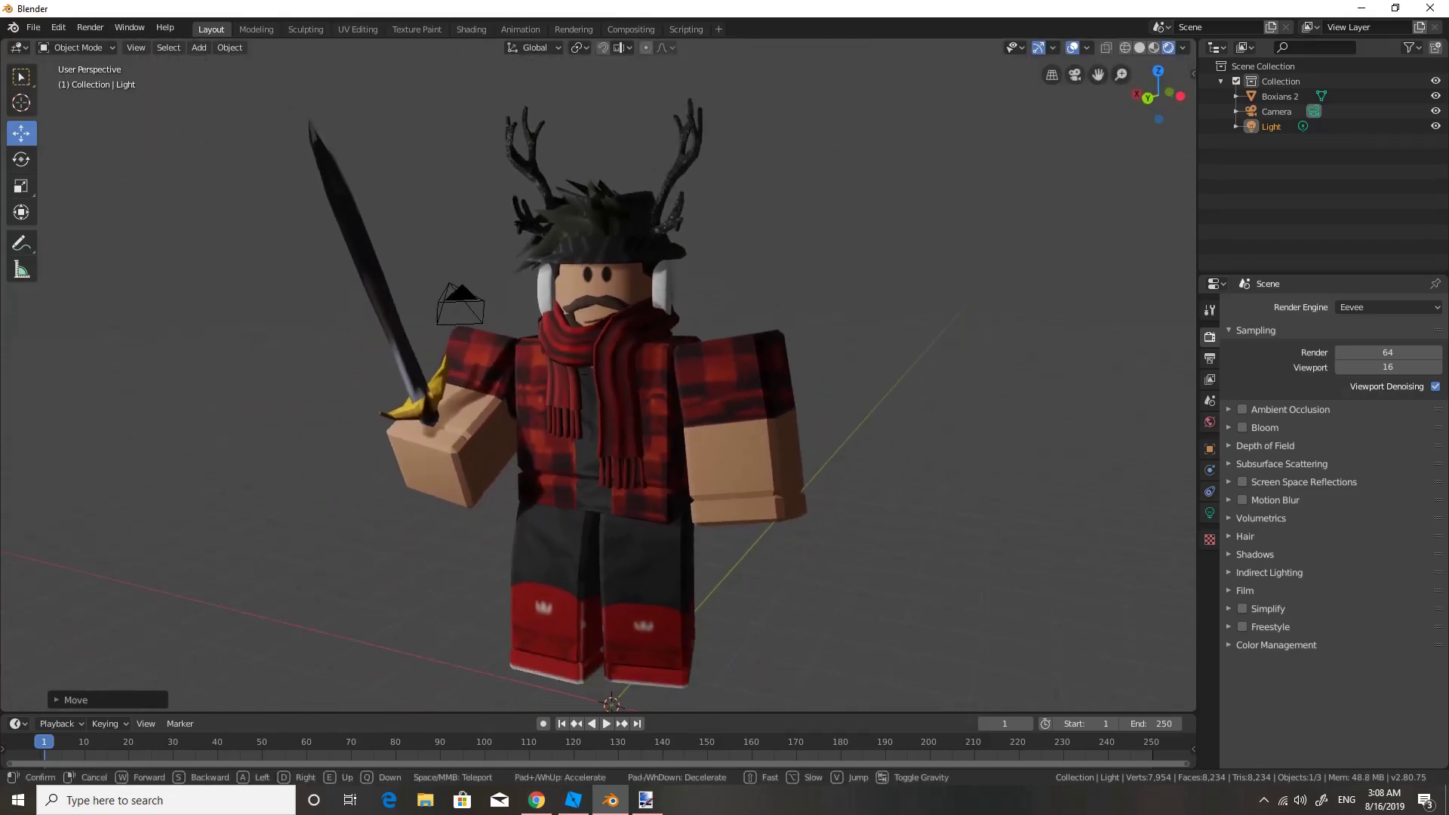
pyautogui.click(599, 375)
pyautogui.click(590, 415)
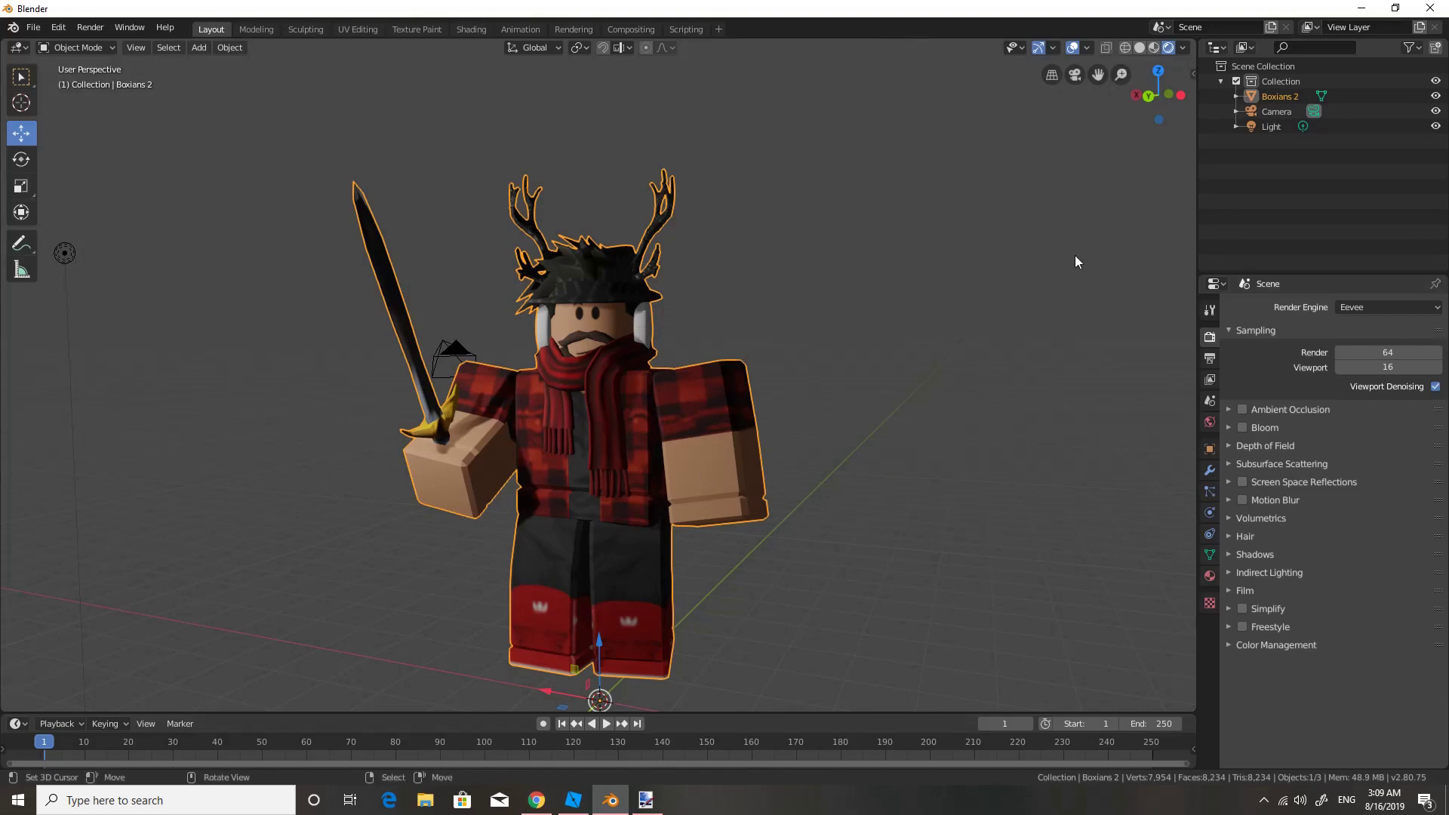
# Step: Zoom out, select the Camera, and align it to the current view
pyautogui.scroll(3, 632, 457)
pyautogui.scroll(-6, 633, 452)
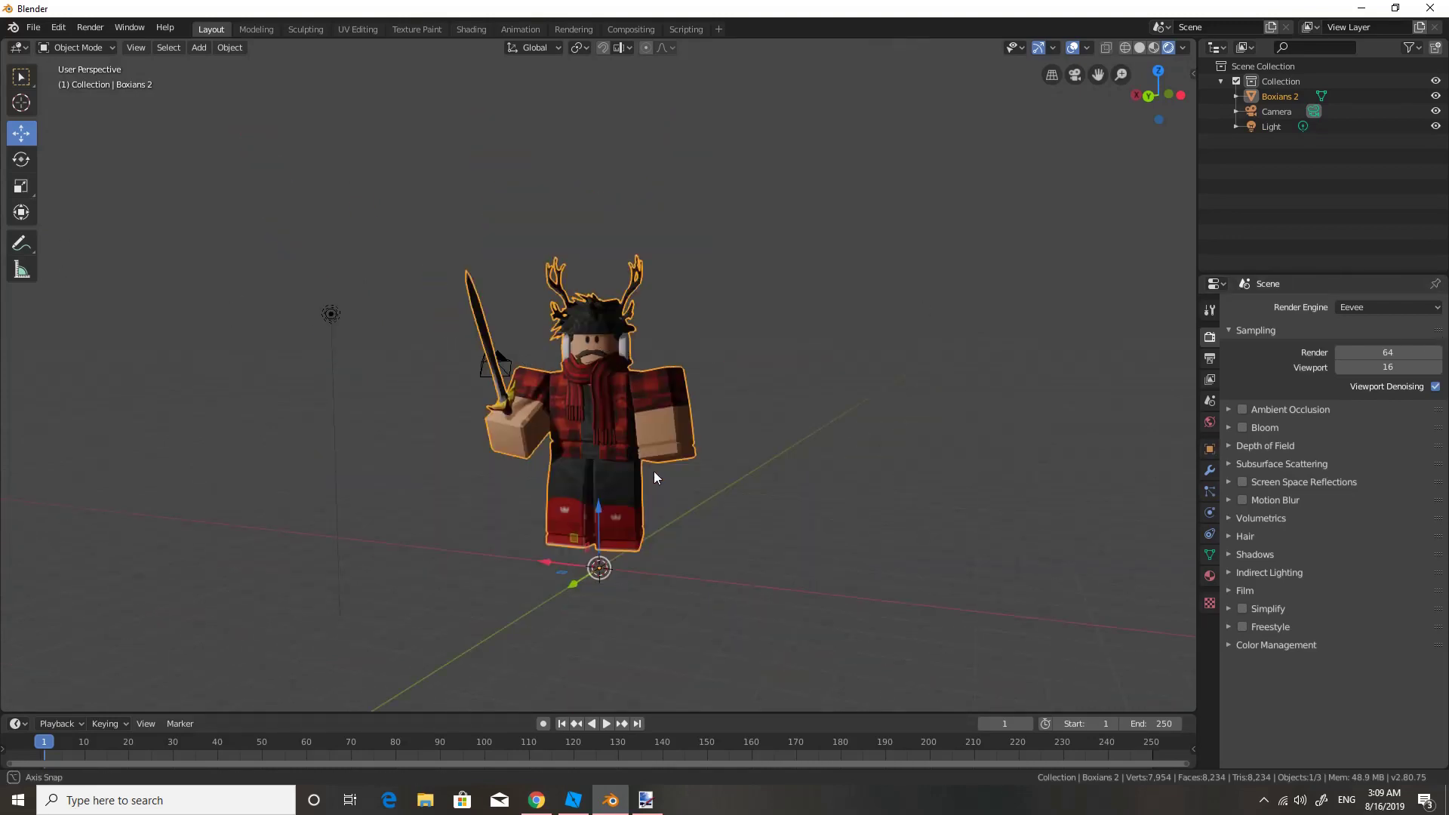
pyautogui.moveTo(653, 471); pyautogui.dragTo(656, 491, button='middle')
pyautogui.click(499, 350)
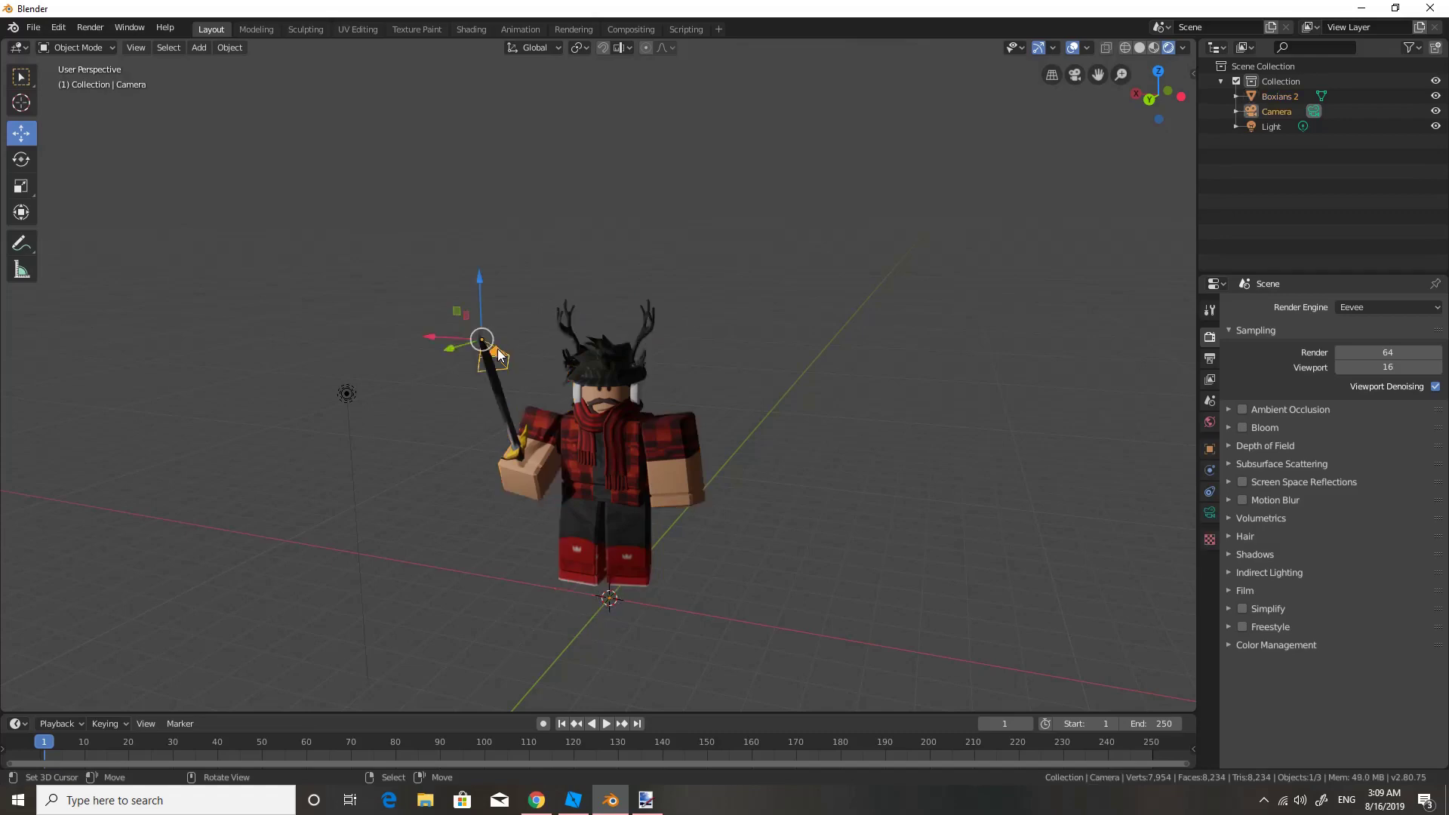
pyautogui.press('KP_0')
# Step: Walk the camera back until it frames the whole sword-holding character
pyautogui.hotkey('shift', '`')
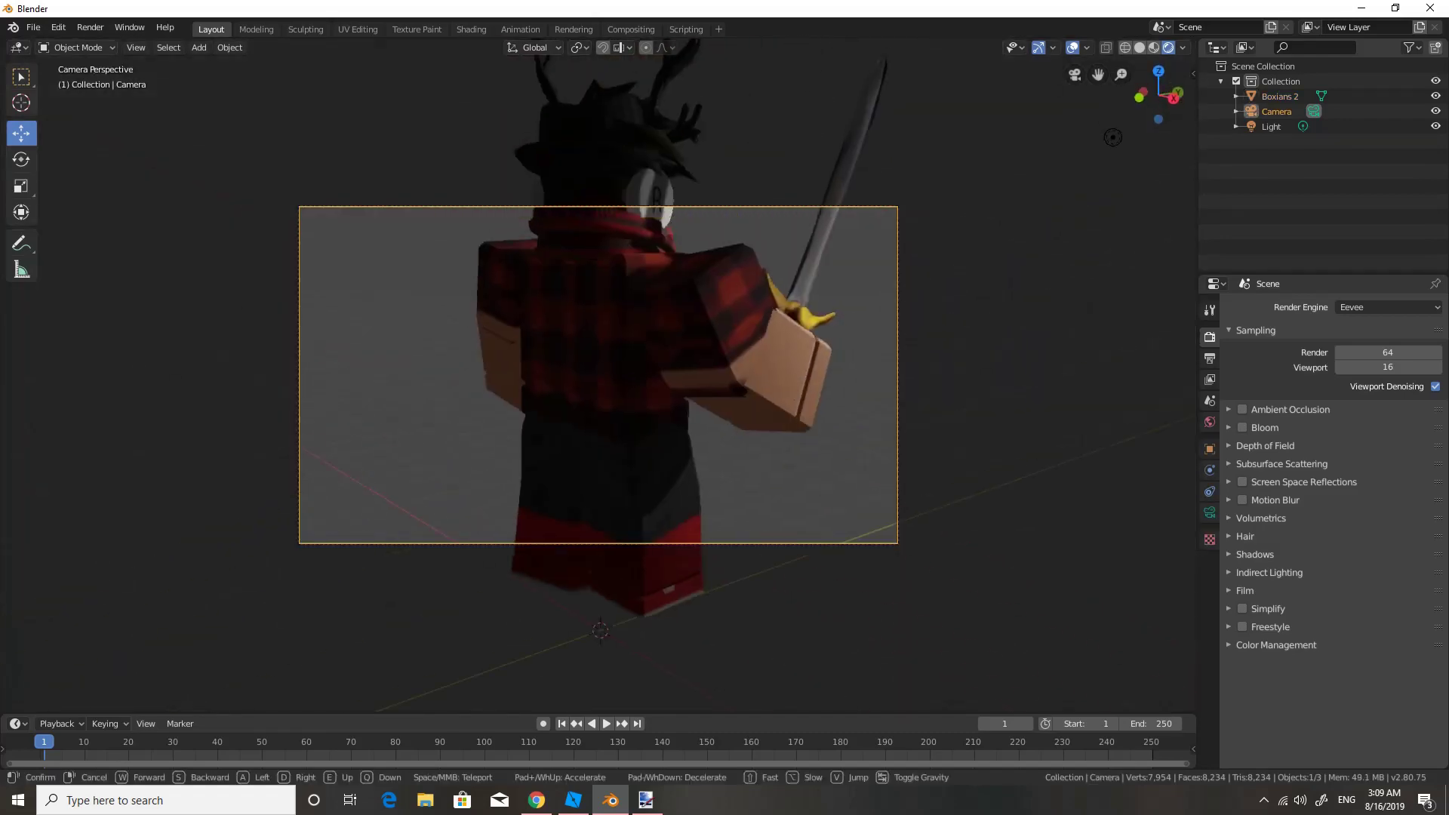
pyautogui.press('w')
pyautogui.press('s')
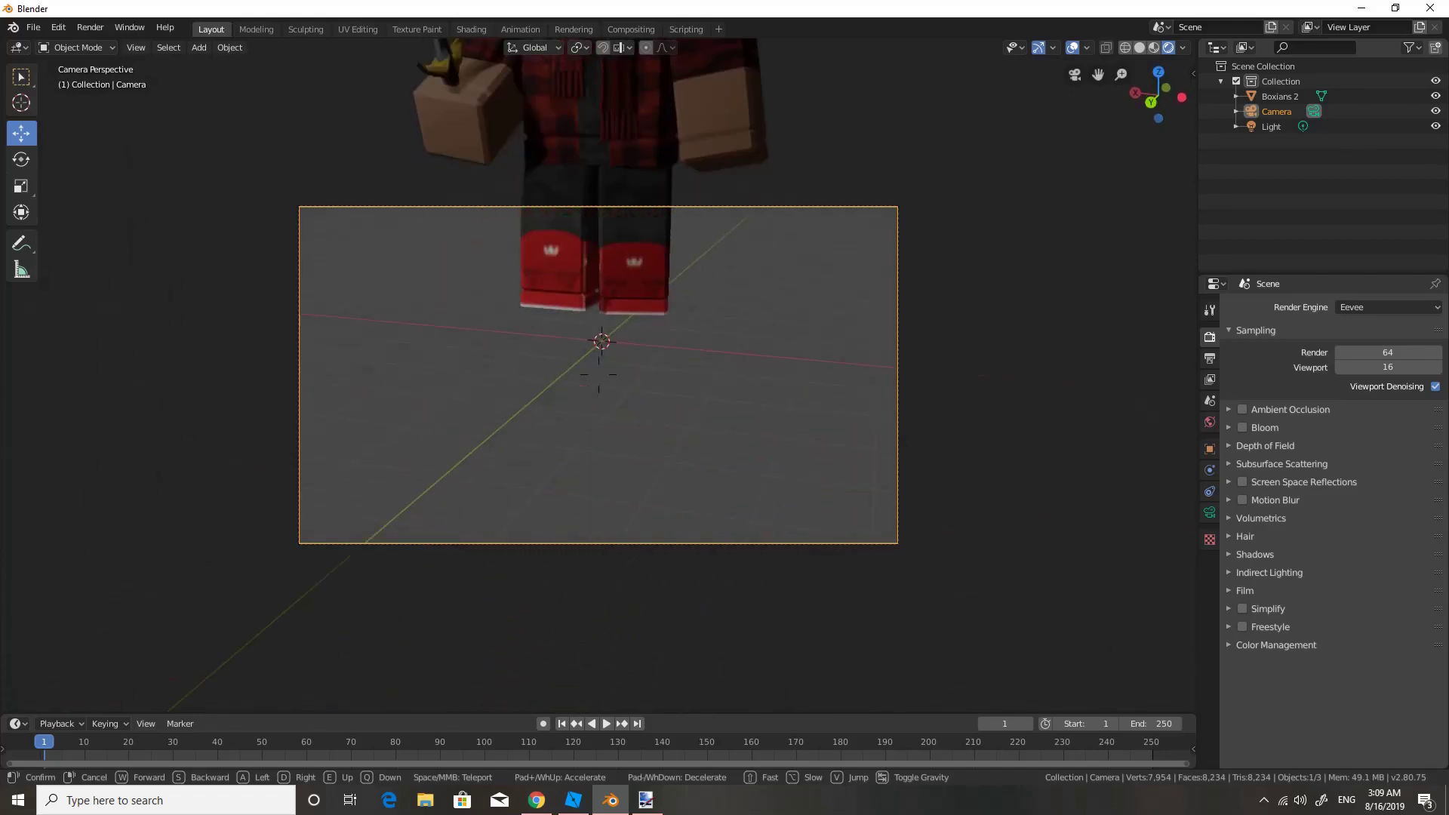
pyautogui.press('s')
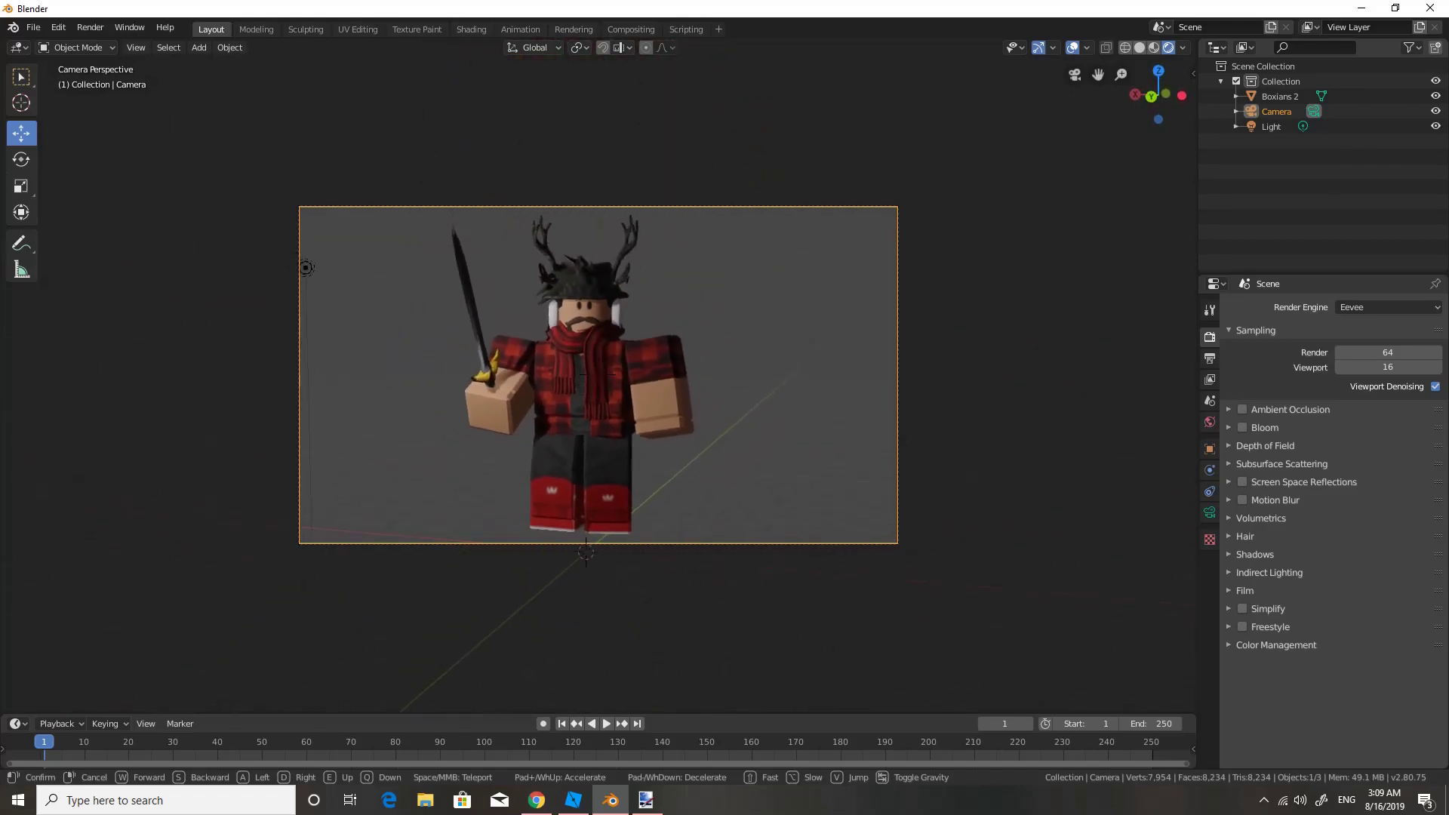
pyautogui.click(611, 371)
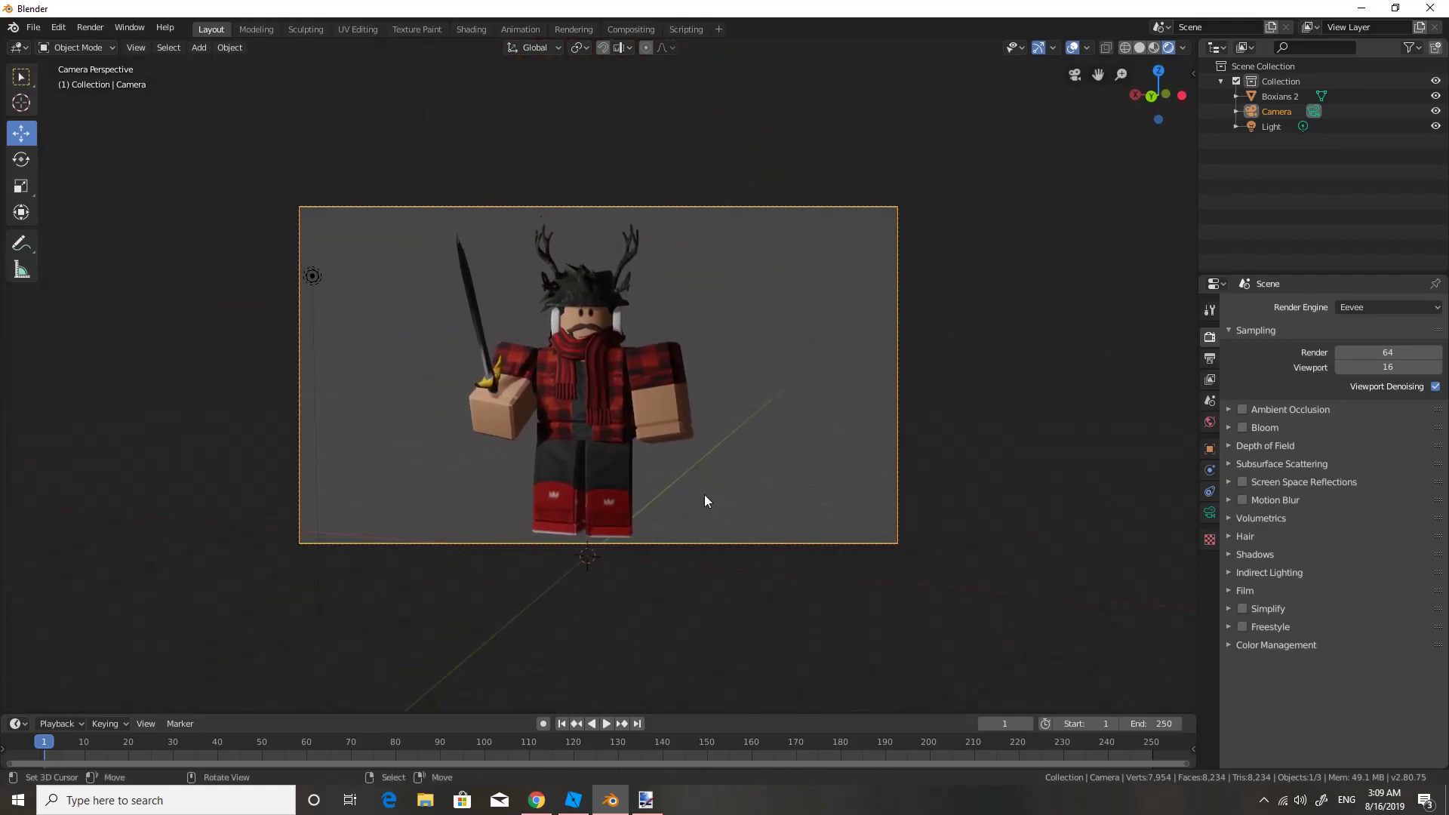
pyautogui.click(1210, 359)
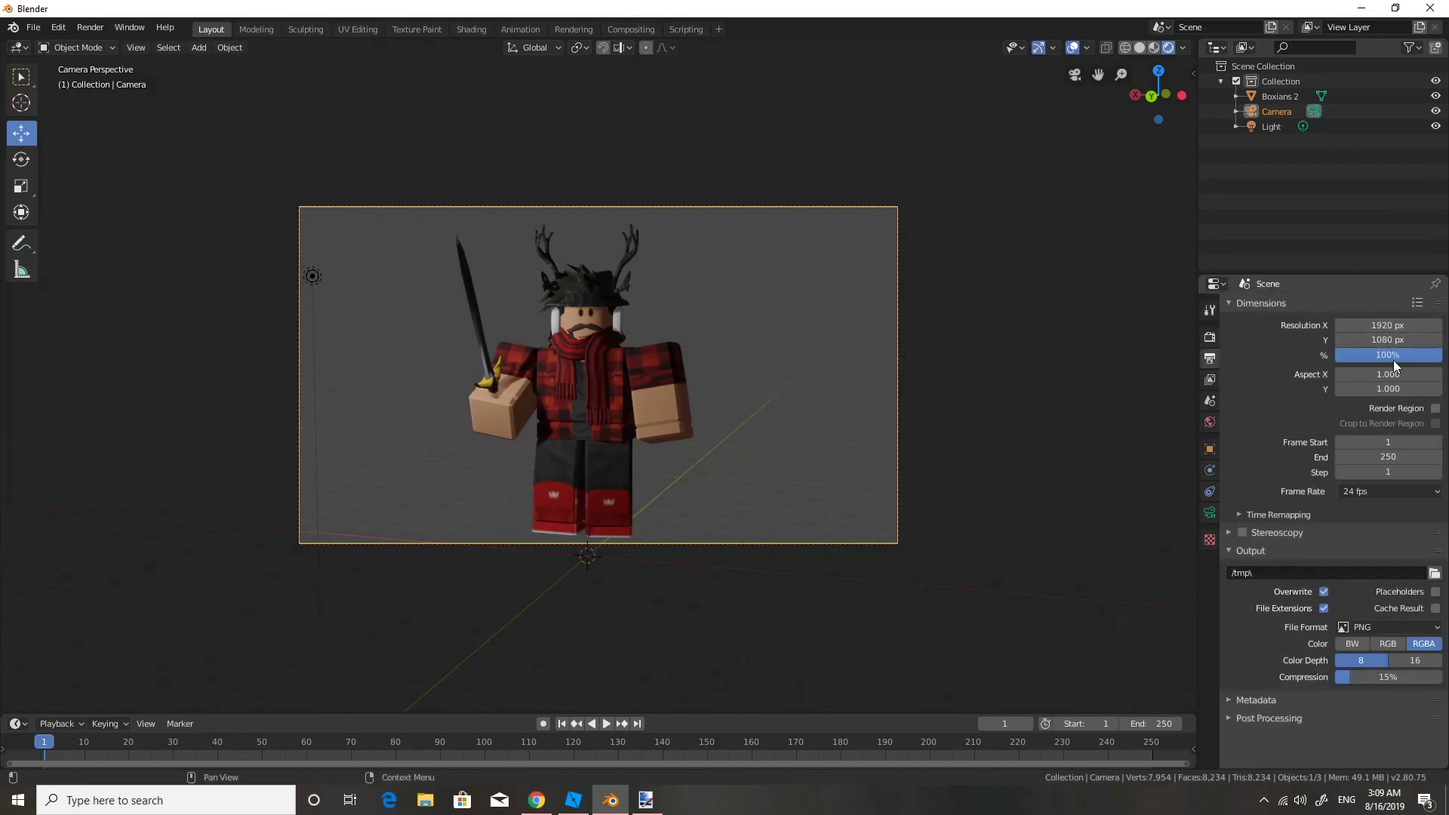
# Step: Set the output resolution to 2000 × 2000 px
pyautogui.doubleClick(1377, 325)
pyautogui.write('200')
pyautogui.press('Return')
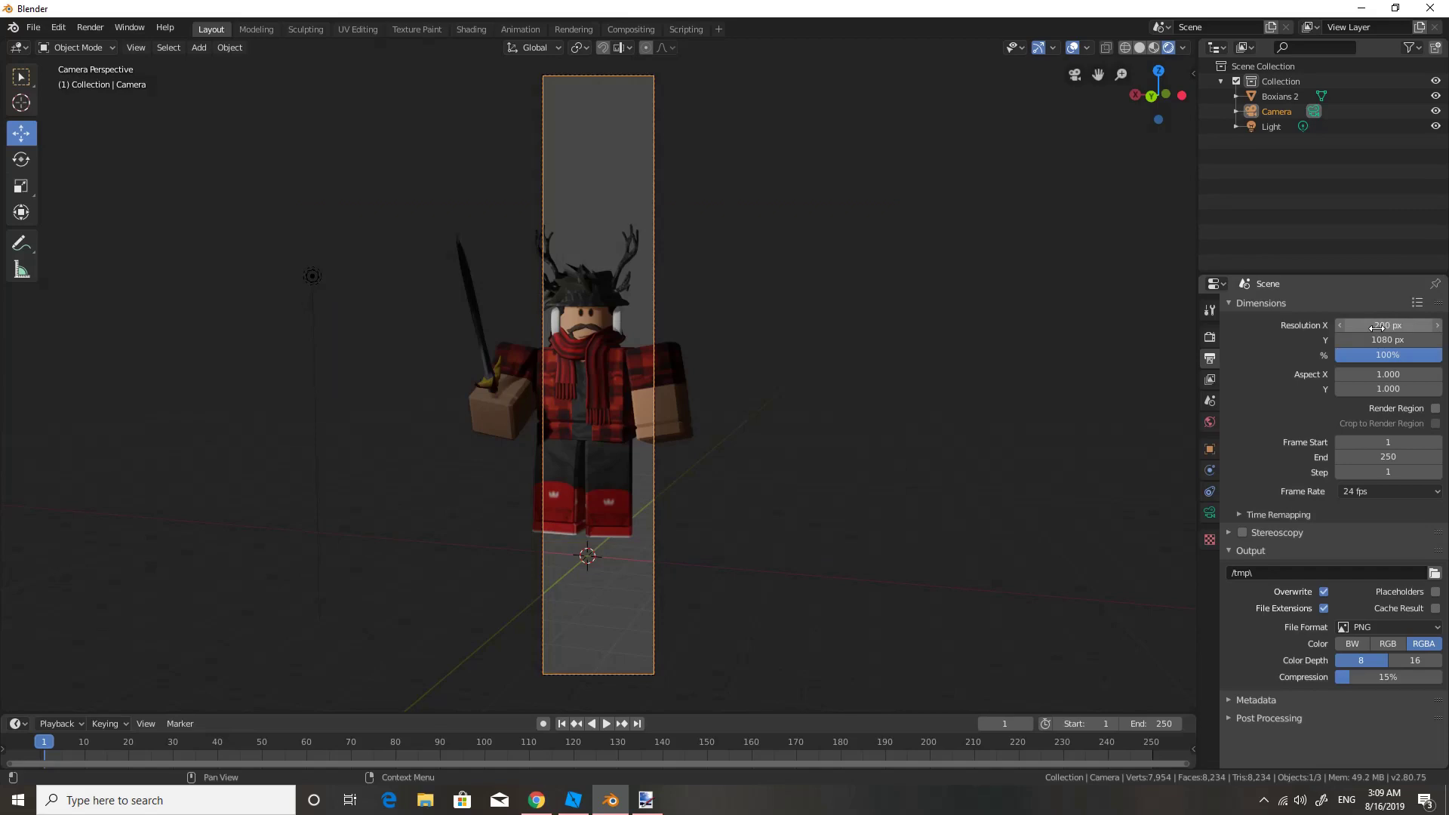
pyautogui.doubleClick(1377, 325)
pyautogui.write('0')
pyautogui.press('Return')
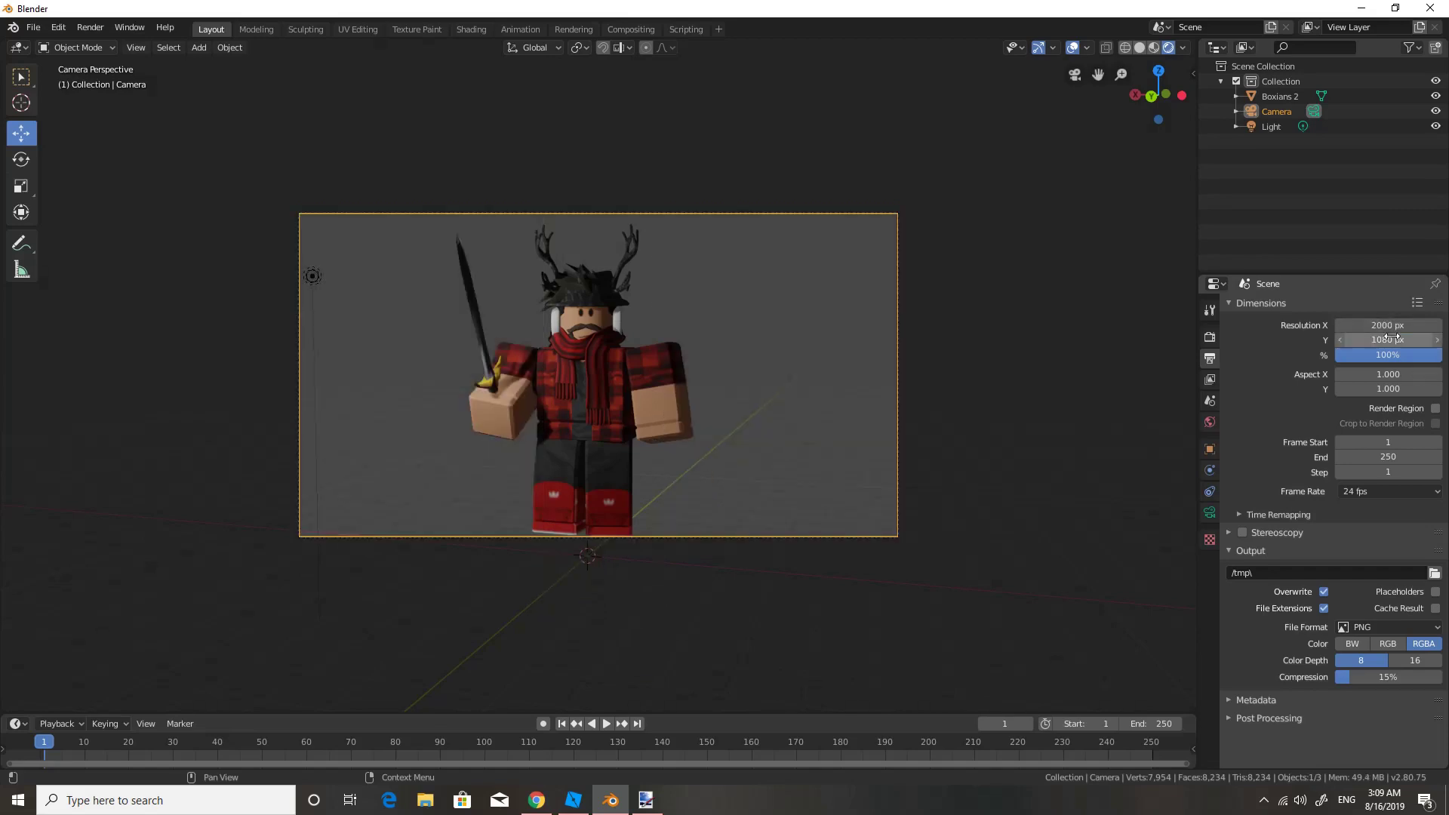
pyautogui.doubleClick(1390, 339)
pyautogui.write('2000')
pyautogui.press('Return')
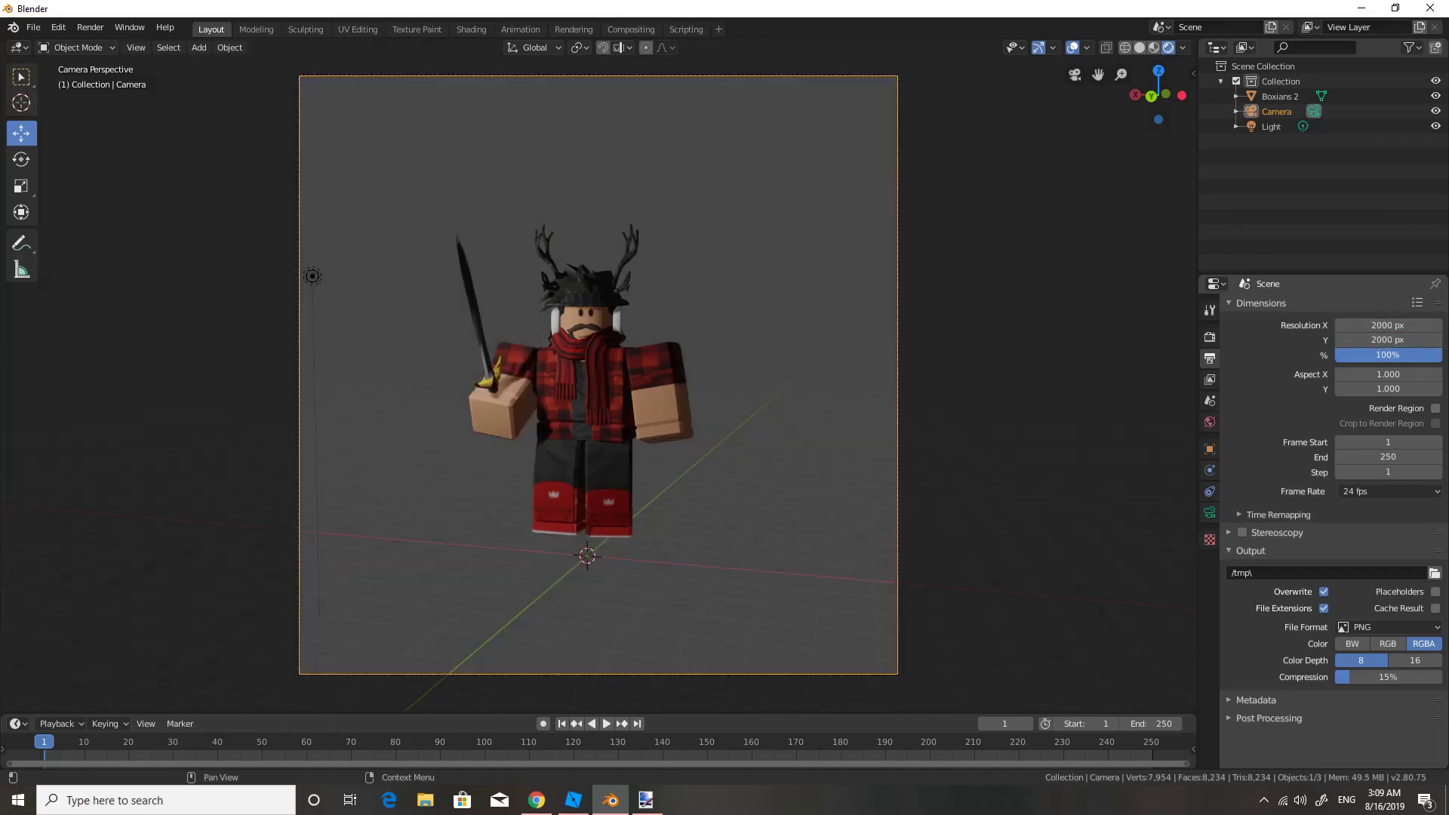
# Step: Walk the camera closer and recentre so the character fills the square frame
pyautogui.hotkey('shift', '`')
pyautogui.press('w')
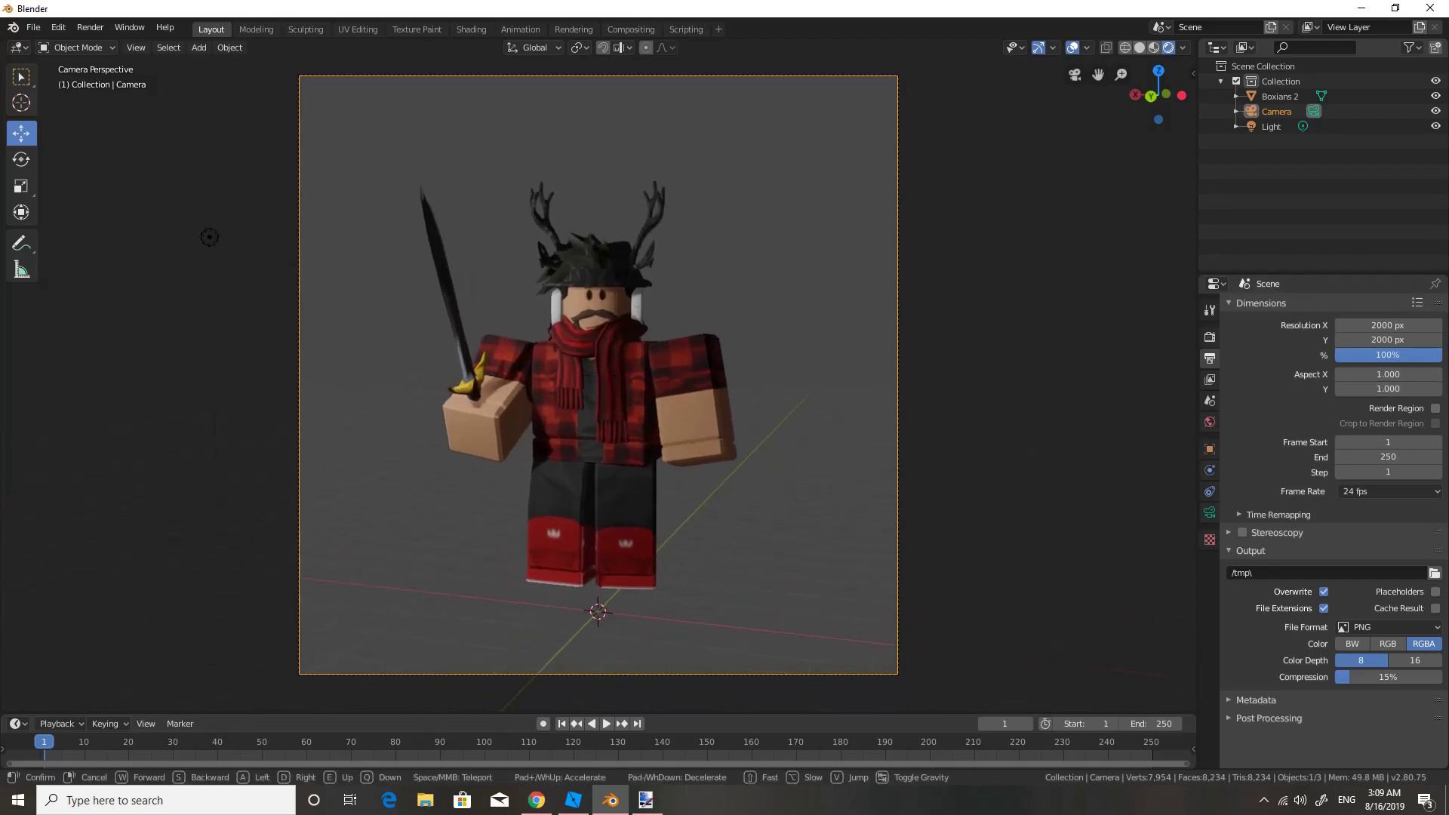
pyautogui.press('a')
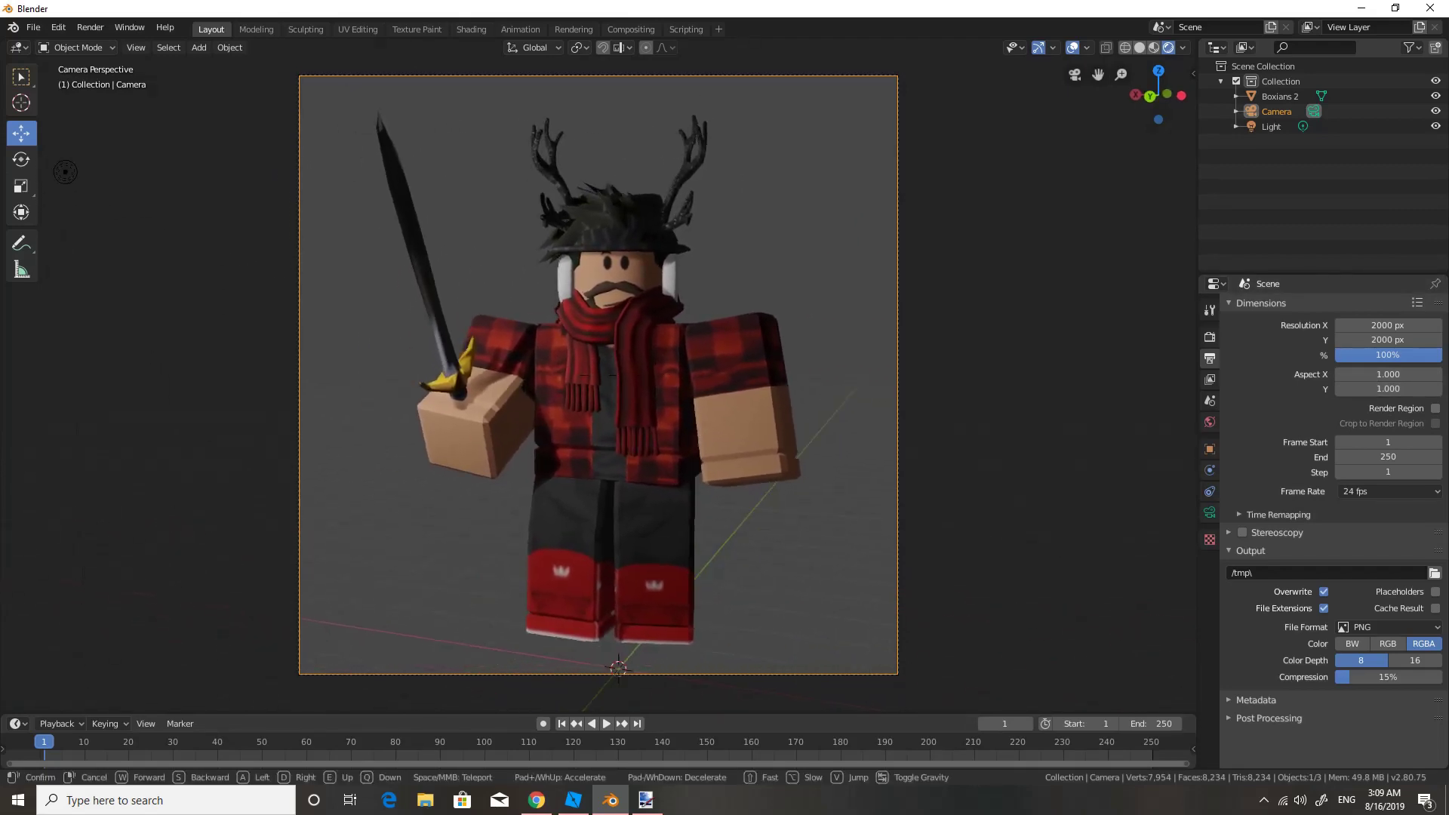
pyautogui.press('w')
pyautogui.press('s')
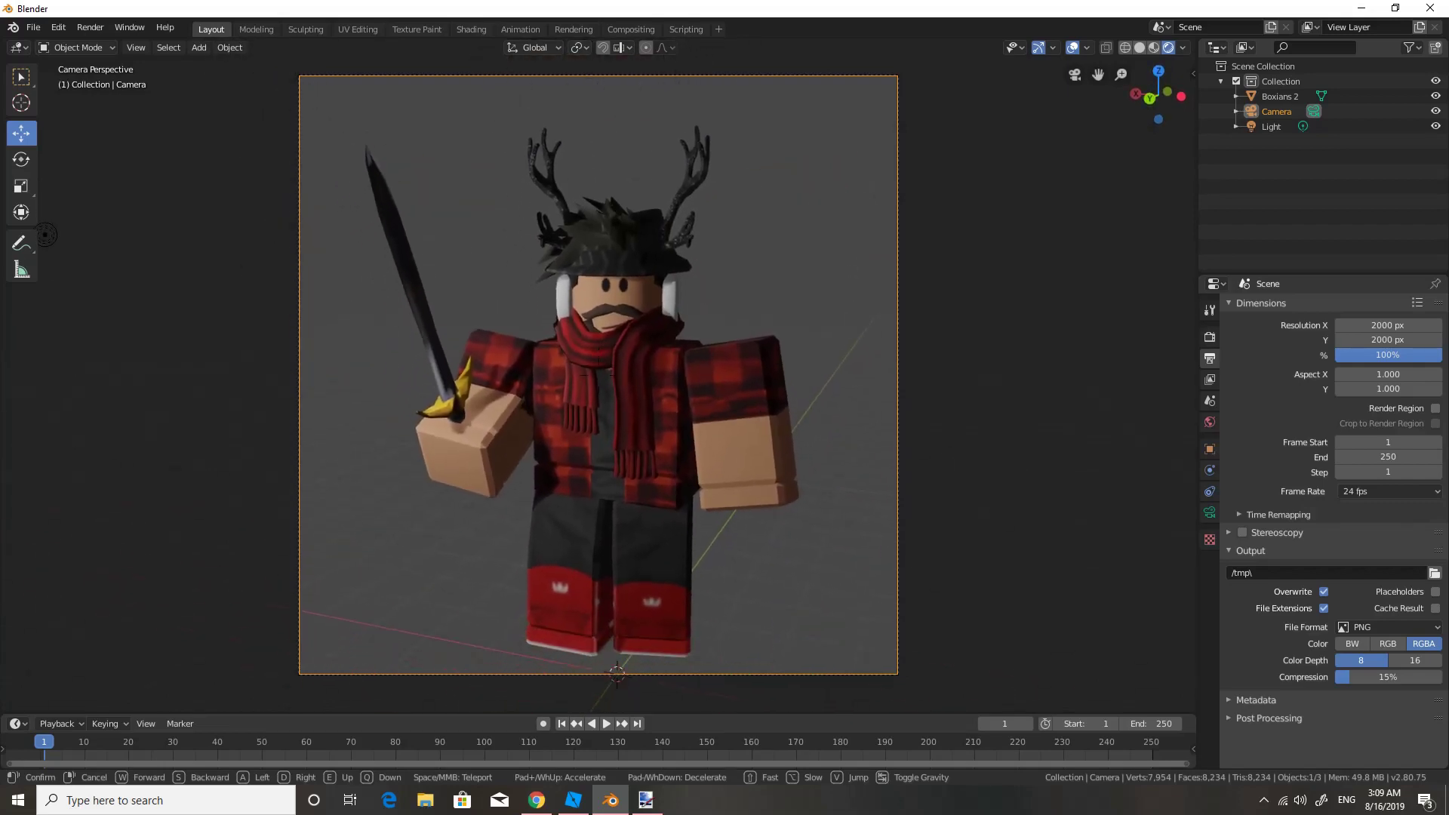
pyautogui.press('w')
pyautogui.press('s')
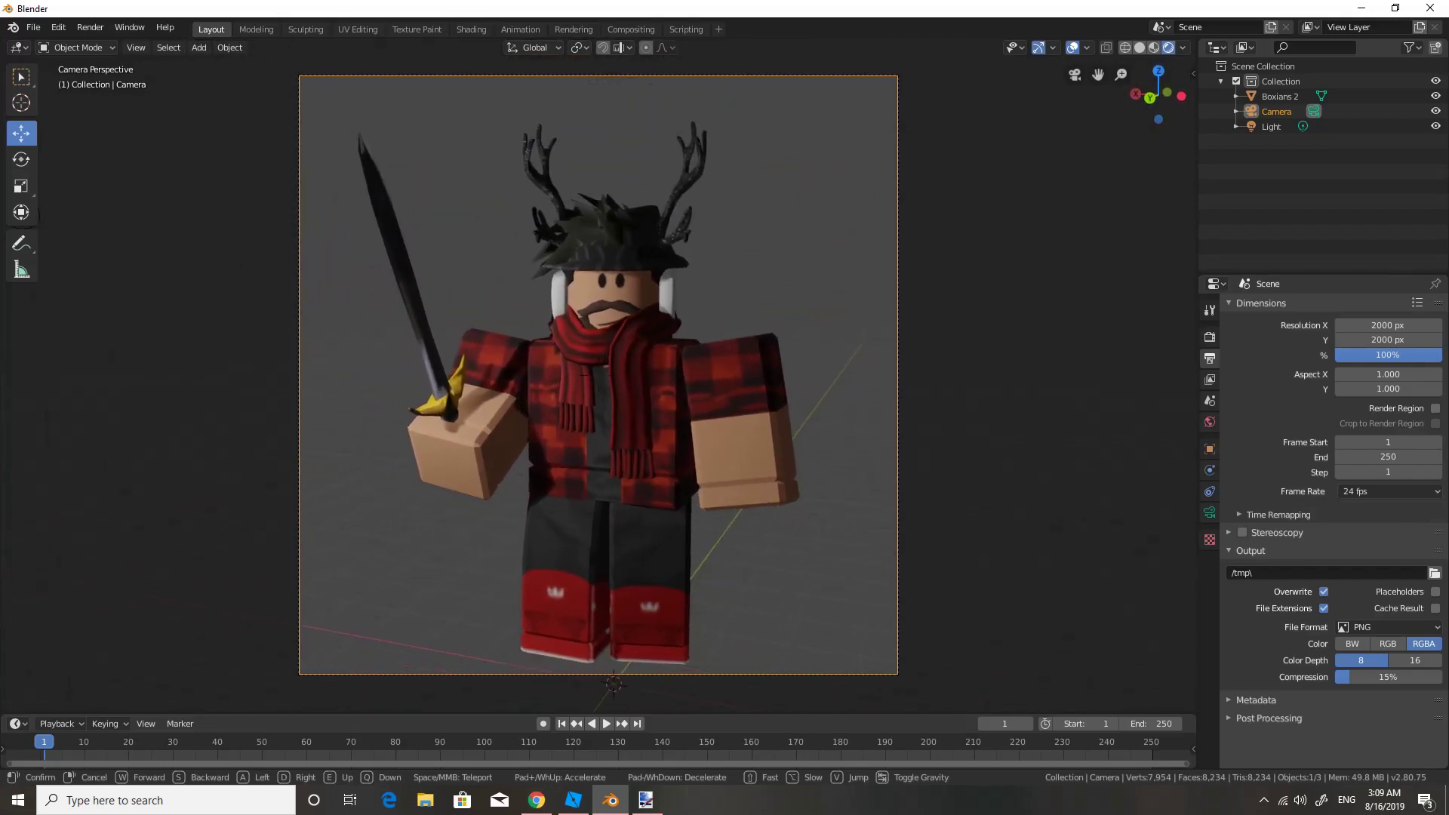
pyautogui.press('w')
pyautogui.press('w')
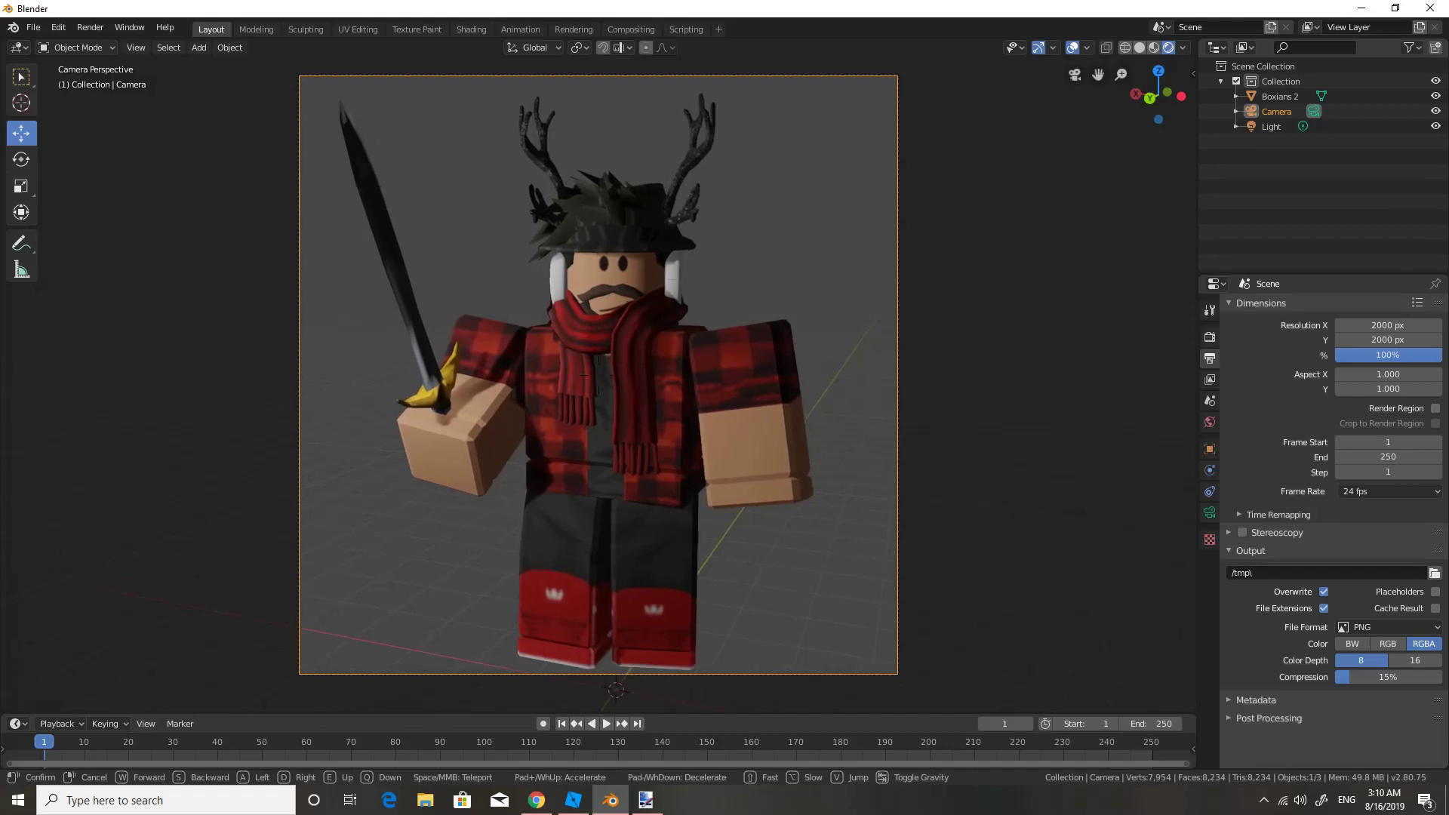
pyautogui.click(602, 381)
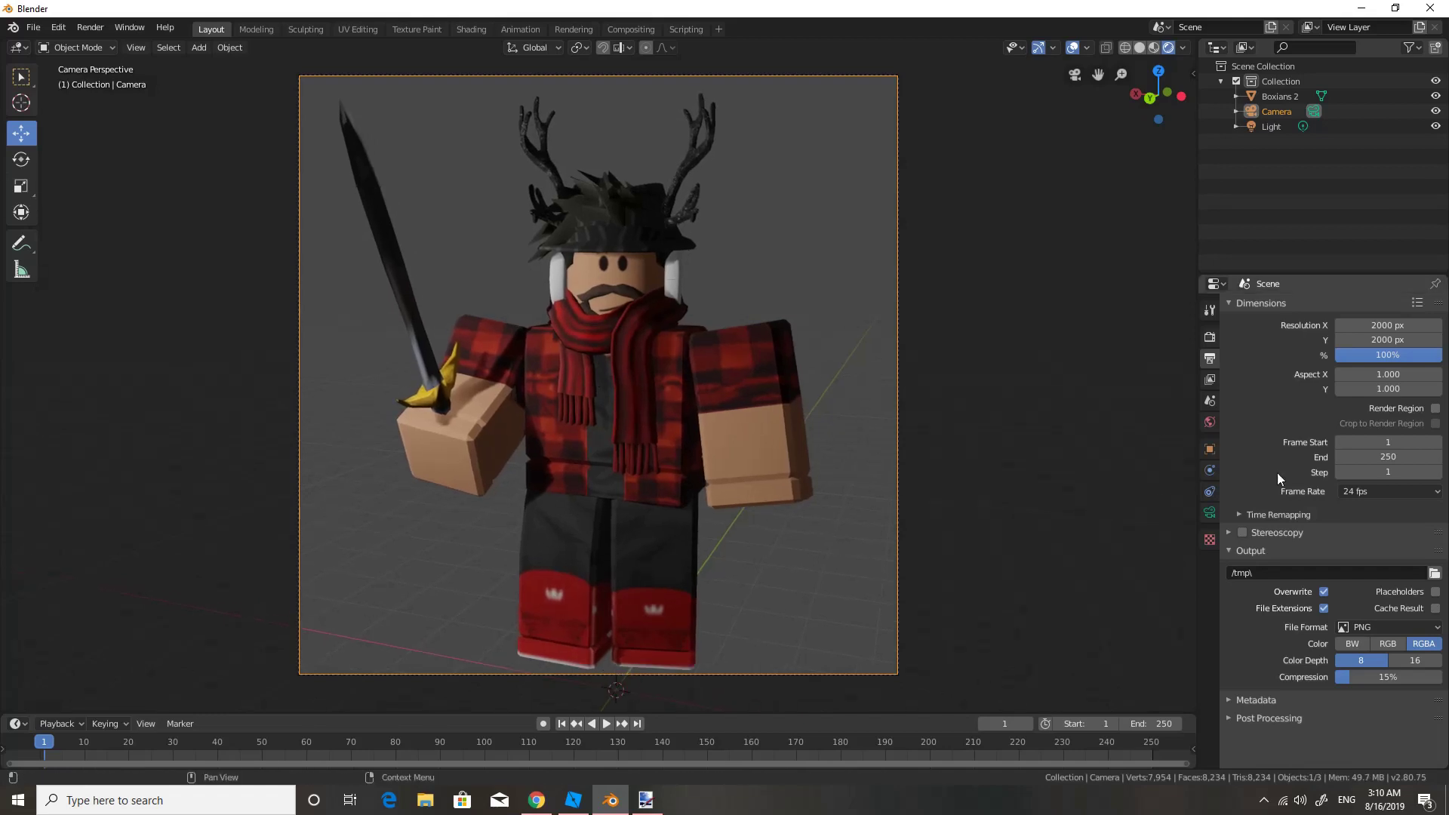
# Step: Tick Transparent under Film in Render Properties for a see-through background
pyautogui.click(1210, 337)
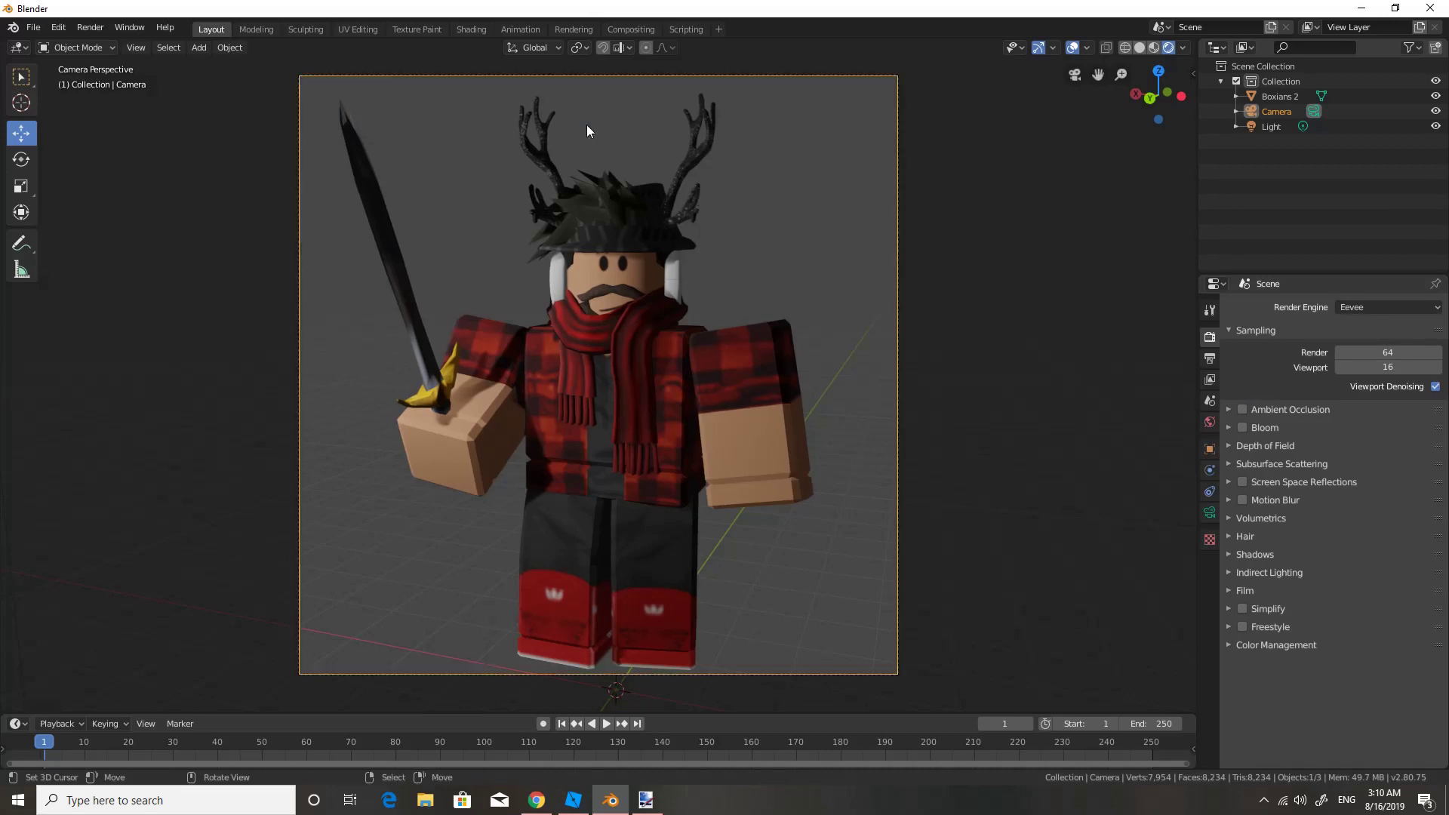
pyautogui.click(90, 28)
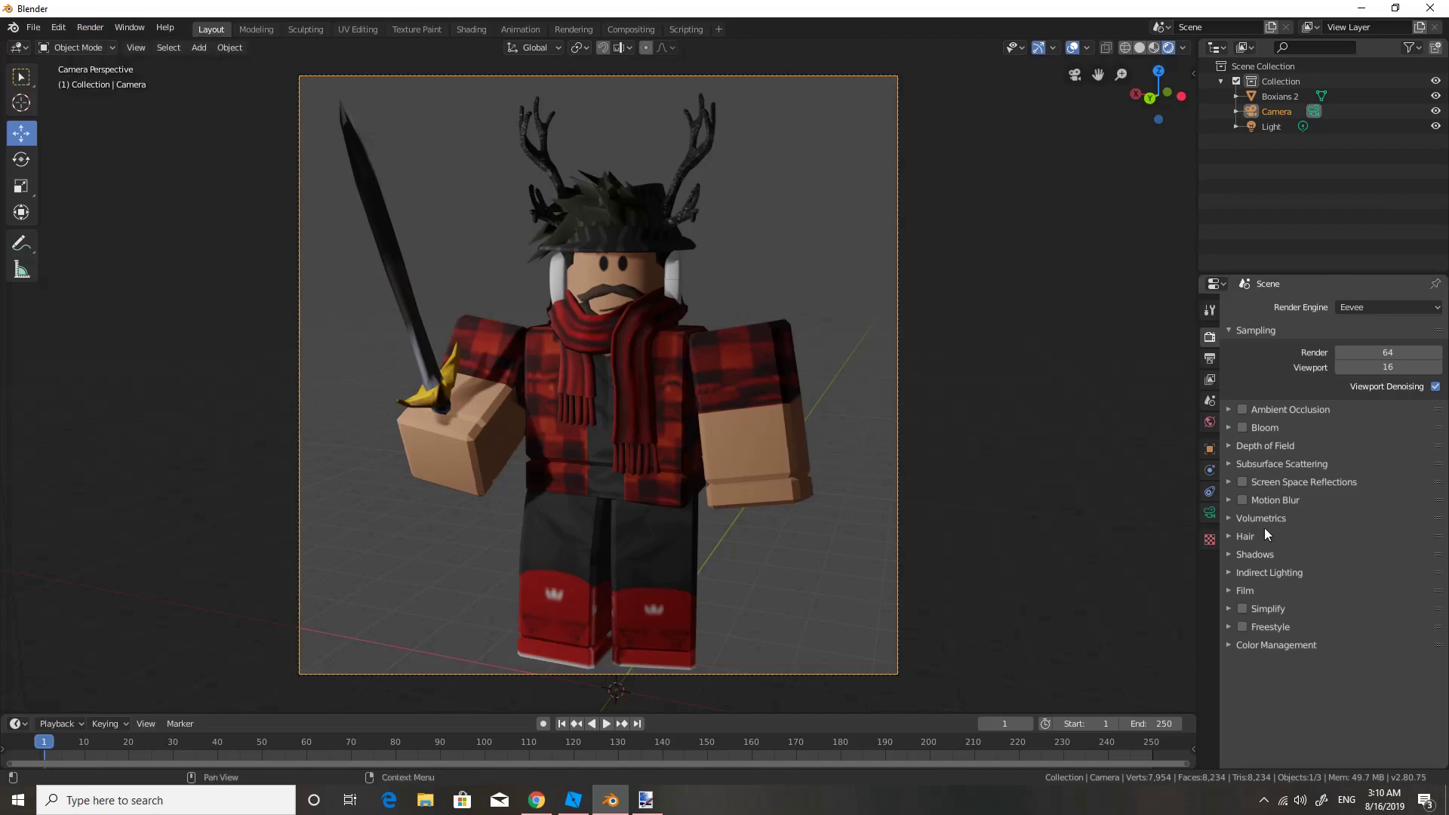
pyautogui.click(1247, 587)
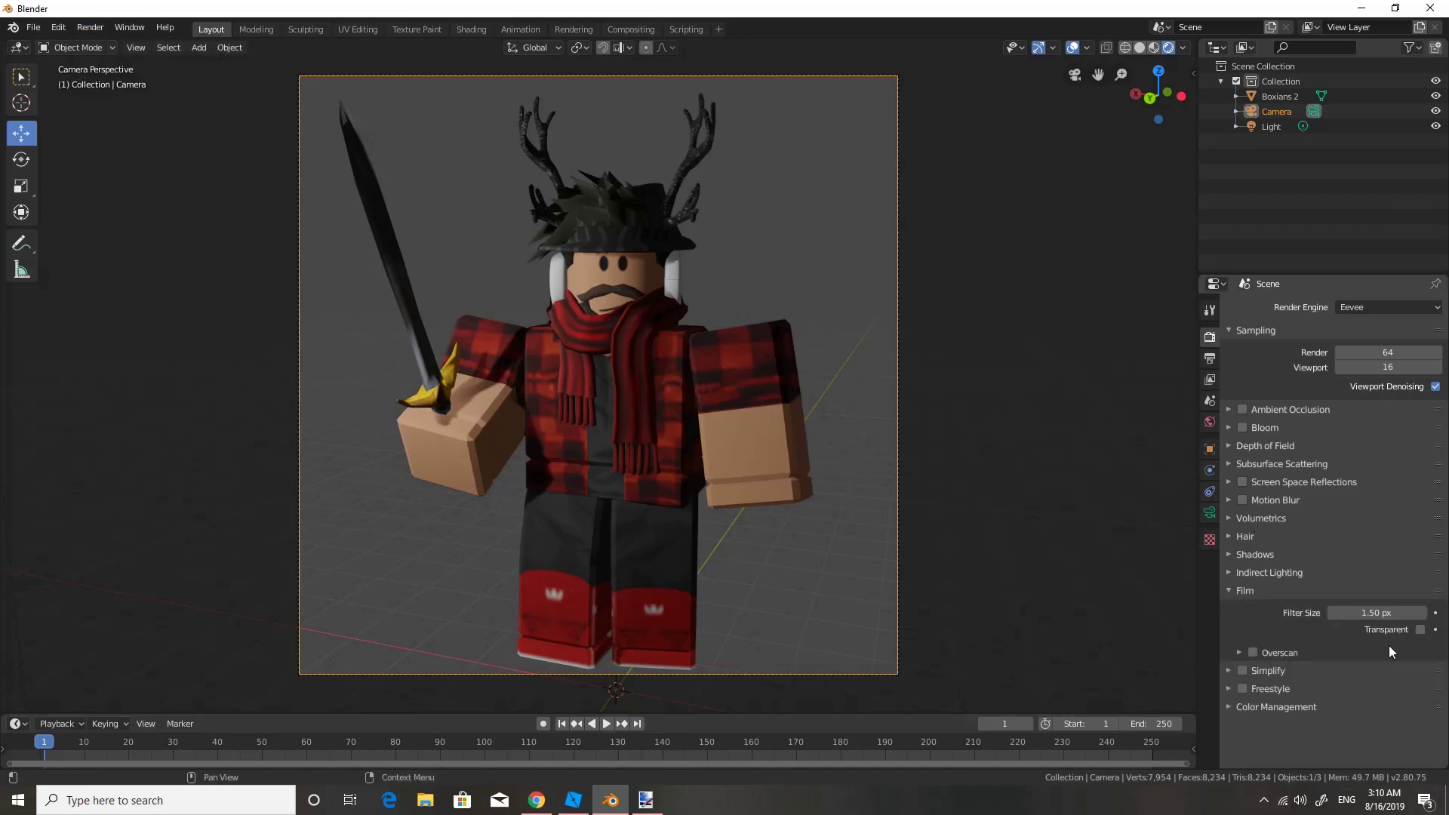
pyautogui.click(1421, 630)
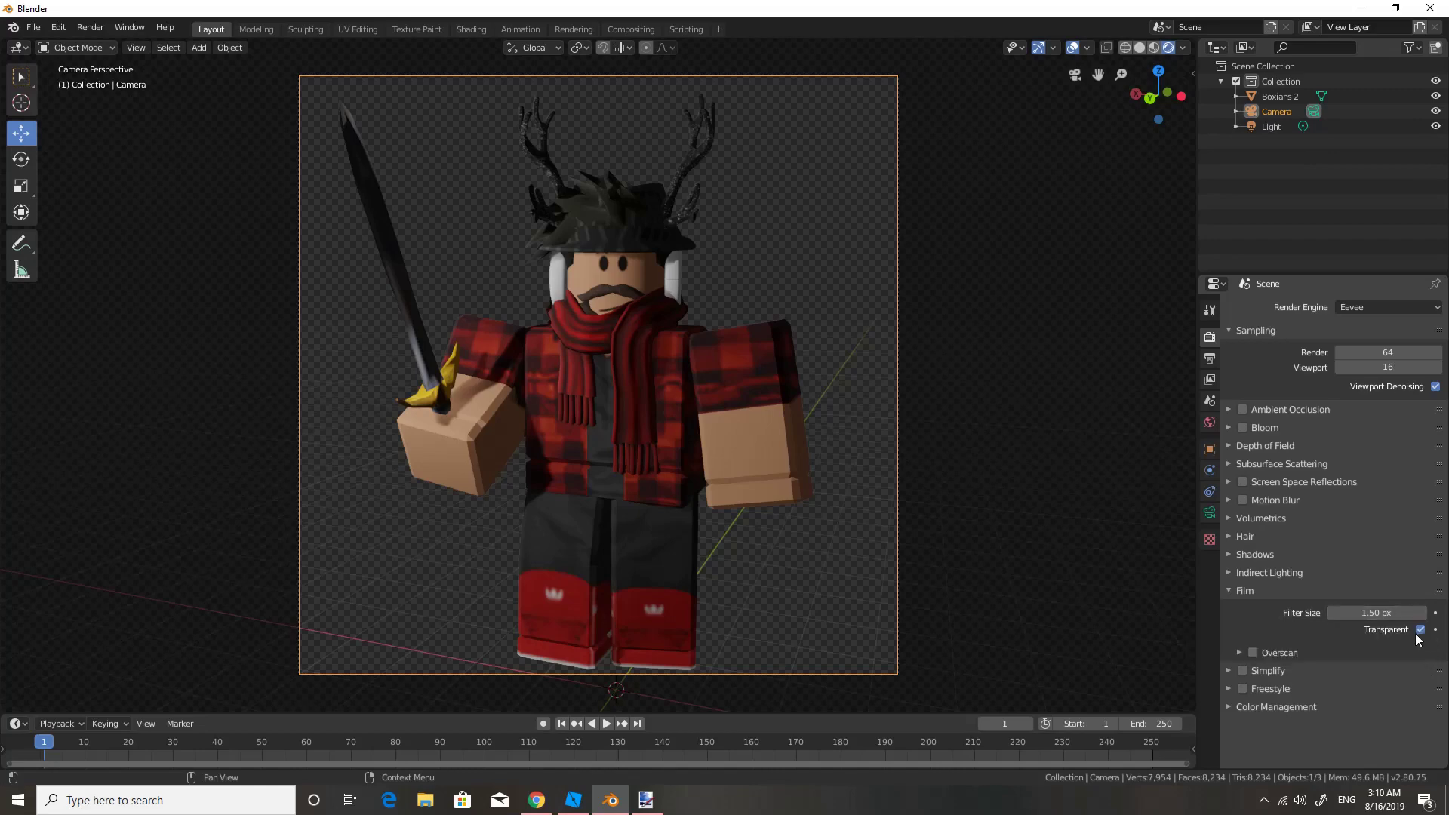
pyautogui.click(1239, 591)
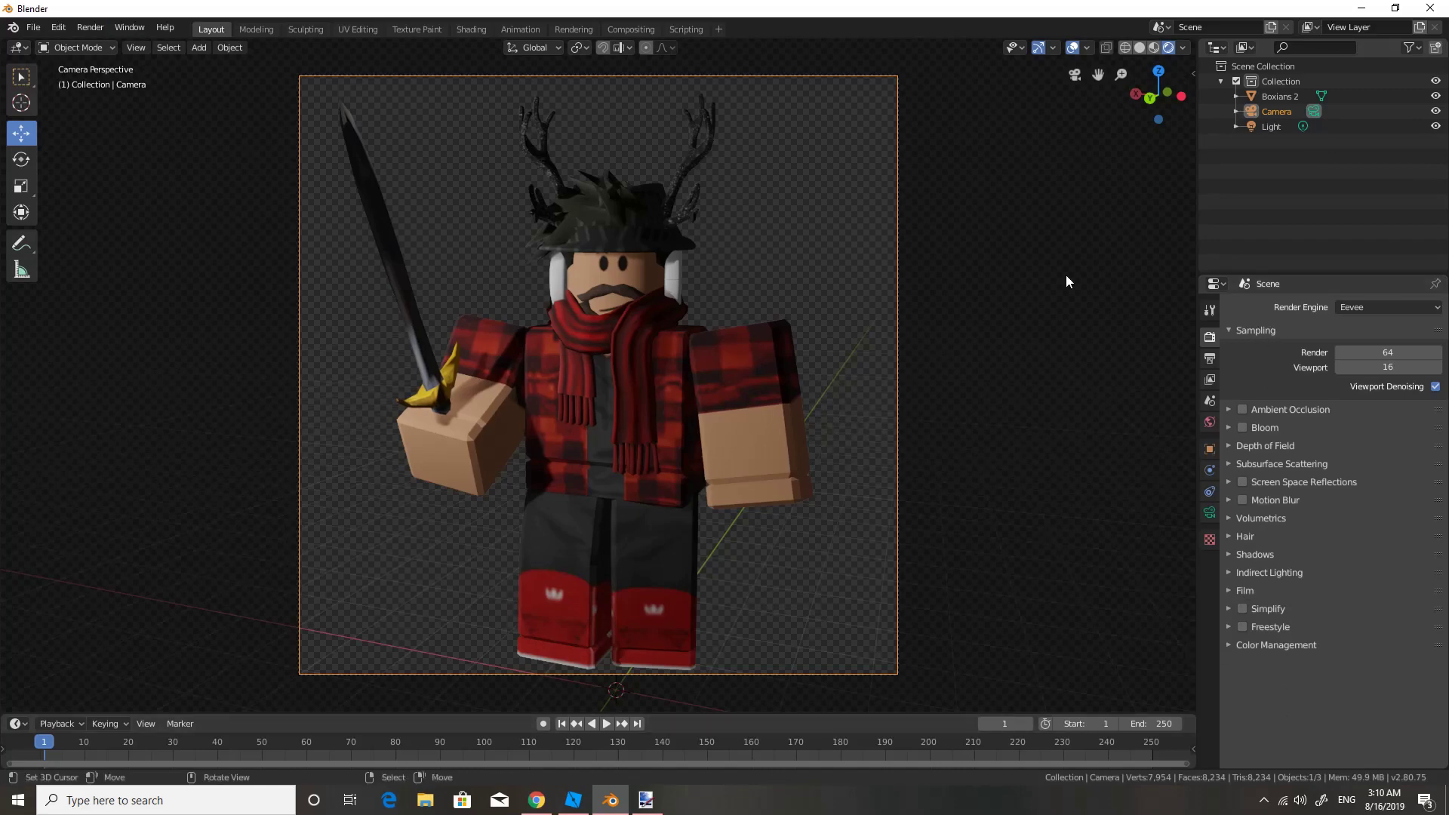
pyautogui.click(89, 27)
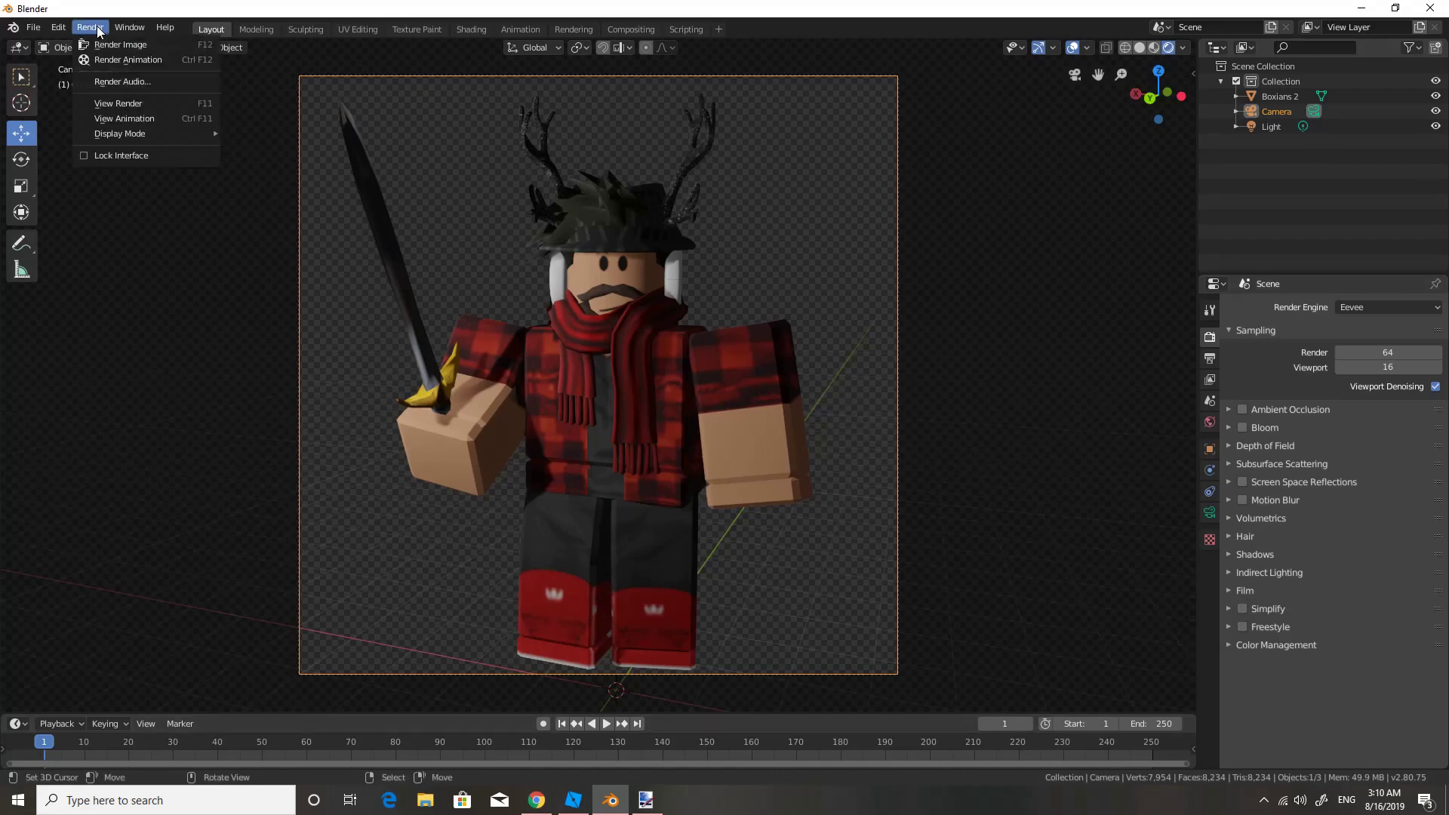
# Step: Render the image and save it as a PNG in the Tutorial folder
pyautogui.click(99, 46)
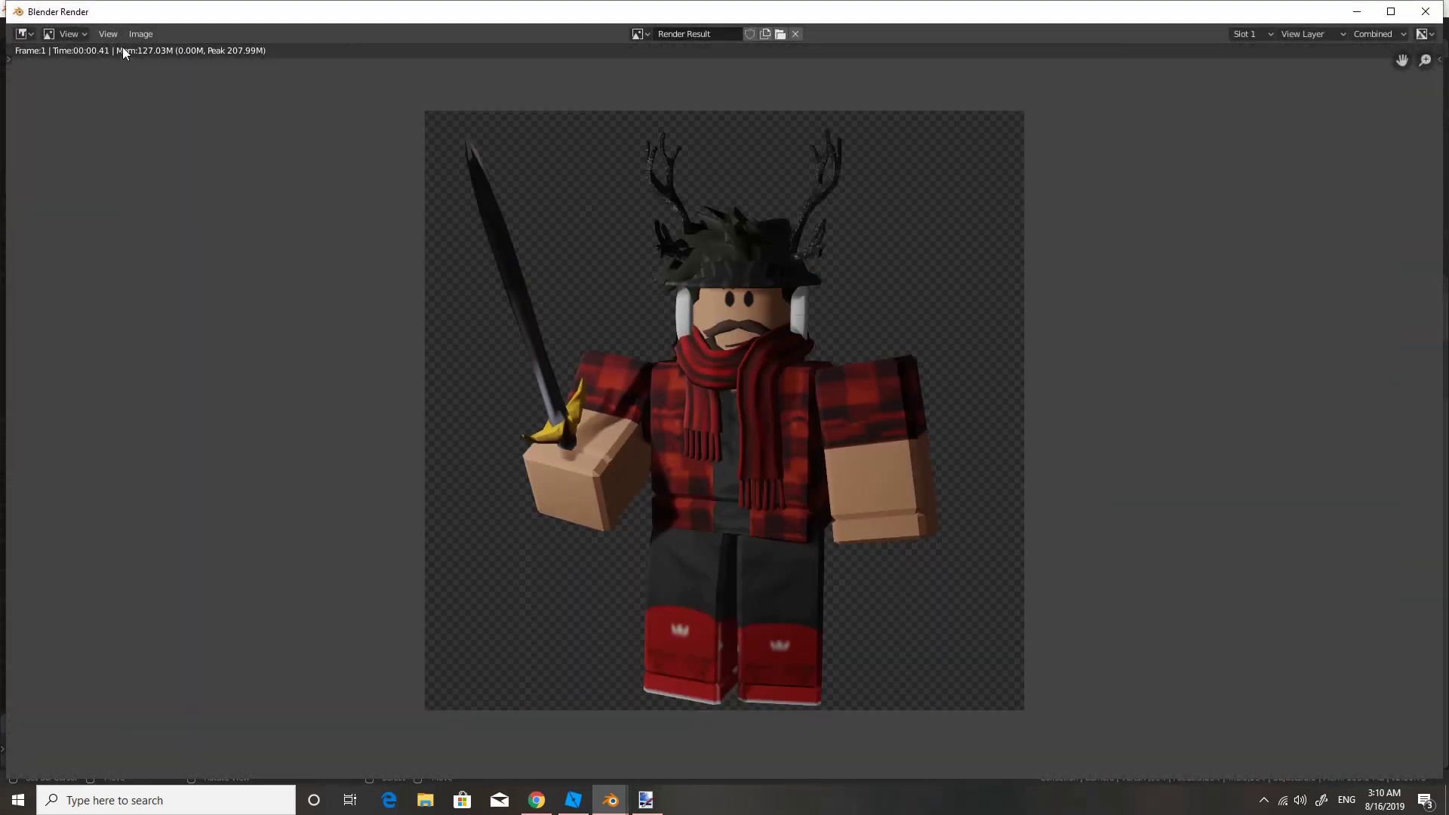
pyautogui.click(140, 33)
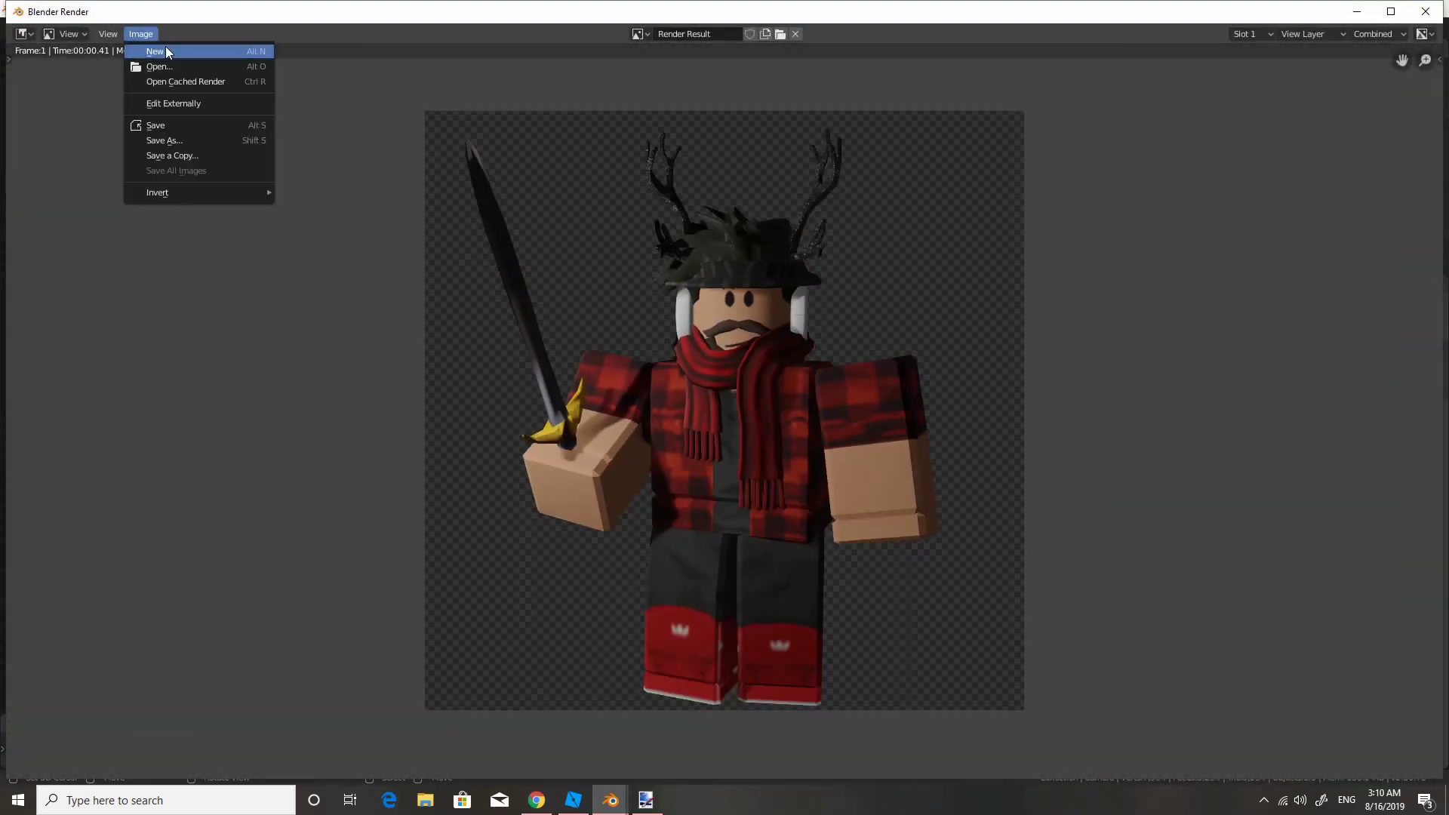
pyautogui.click(178, 138)
pyautogui.click(47, 187)
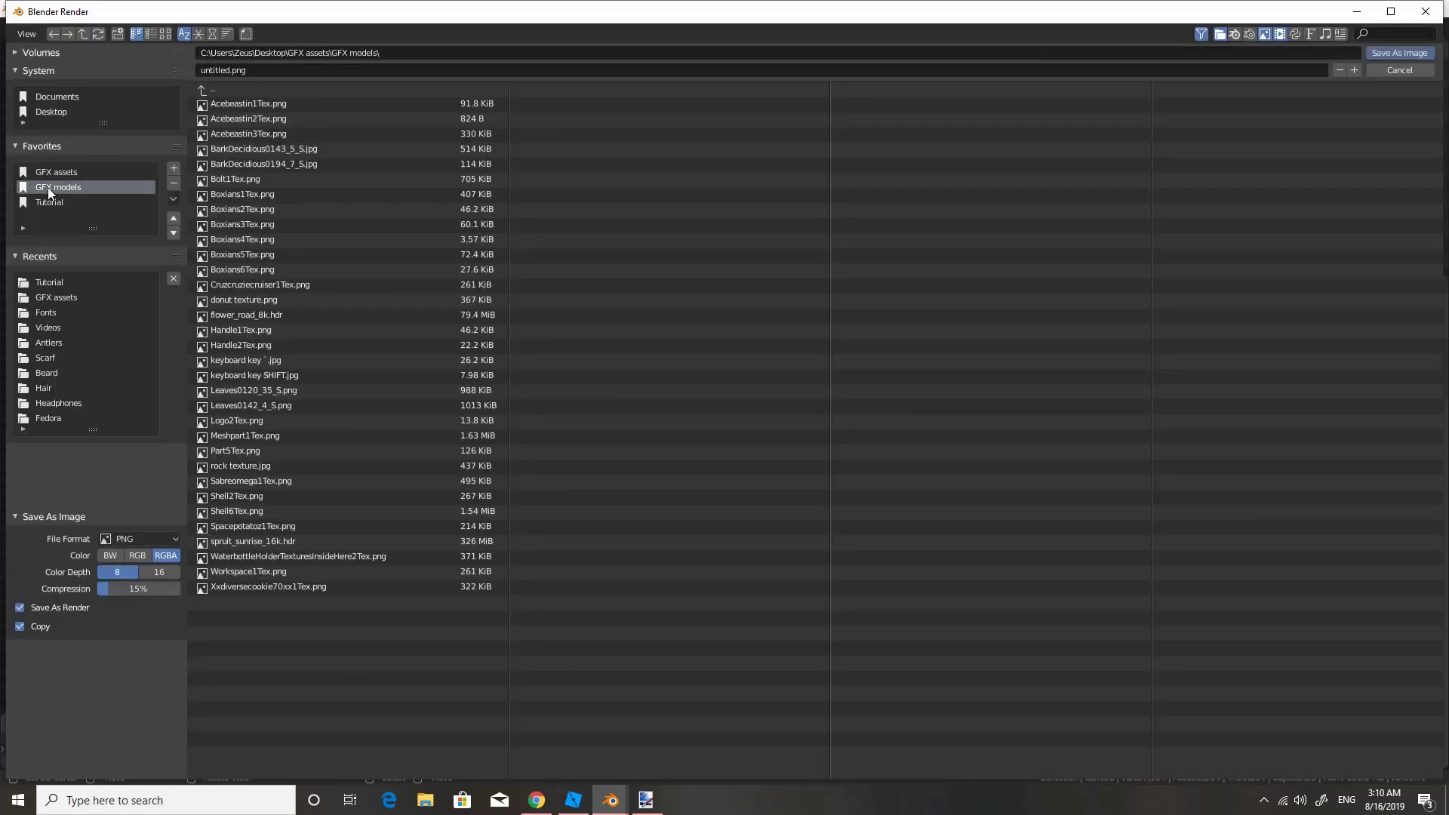
pyautogui.click(55, 202)
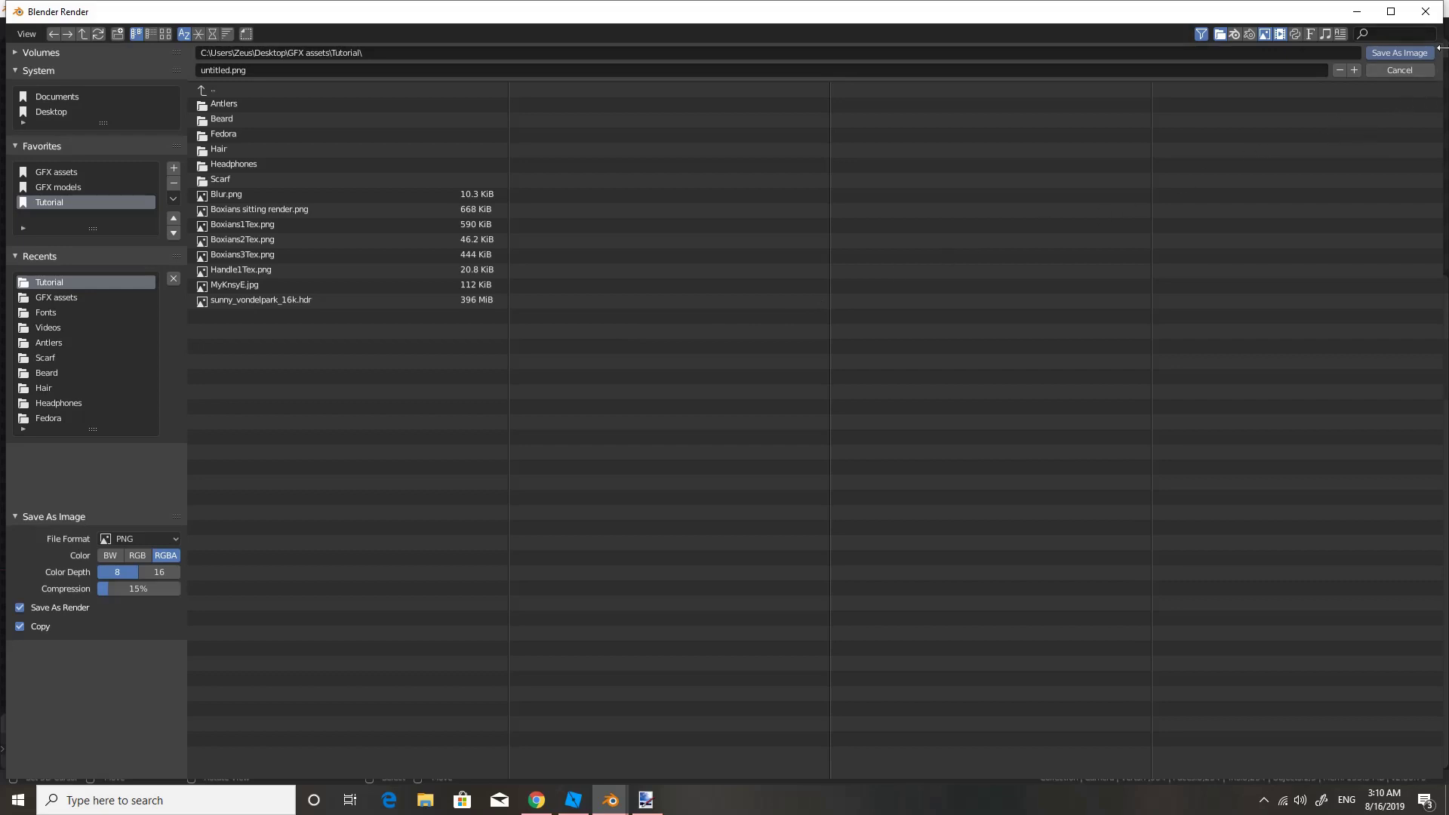
pyautogui.click(1401, 52)
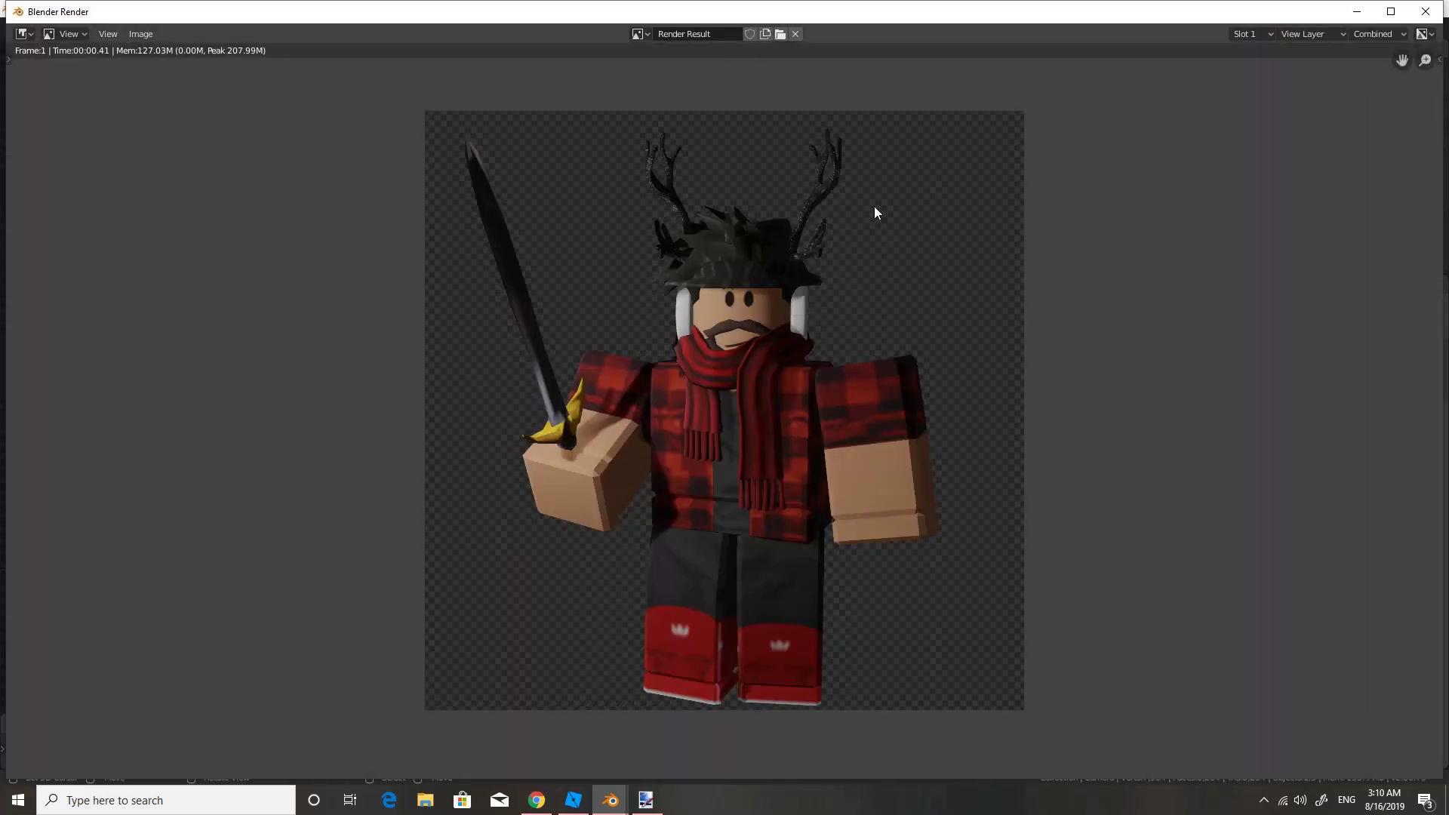